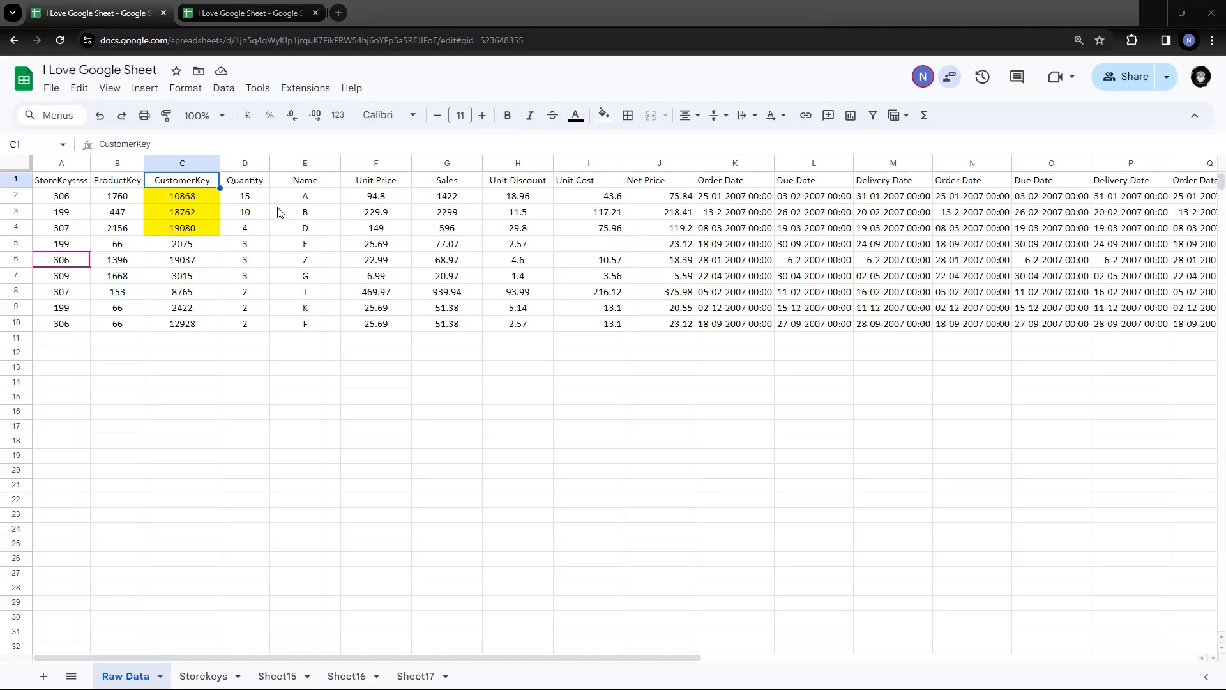
Select the data range from A1 and review the sort options, closing them without sorting
left_click(68, 183)
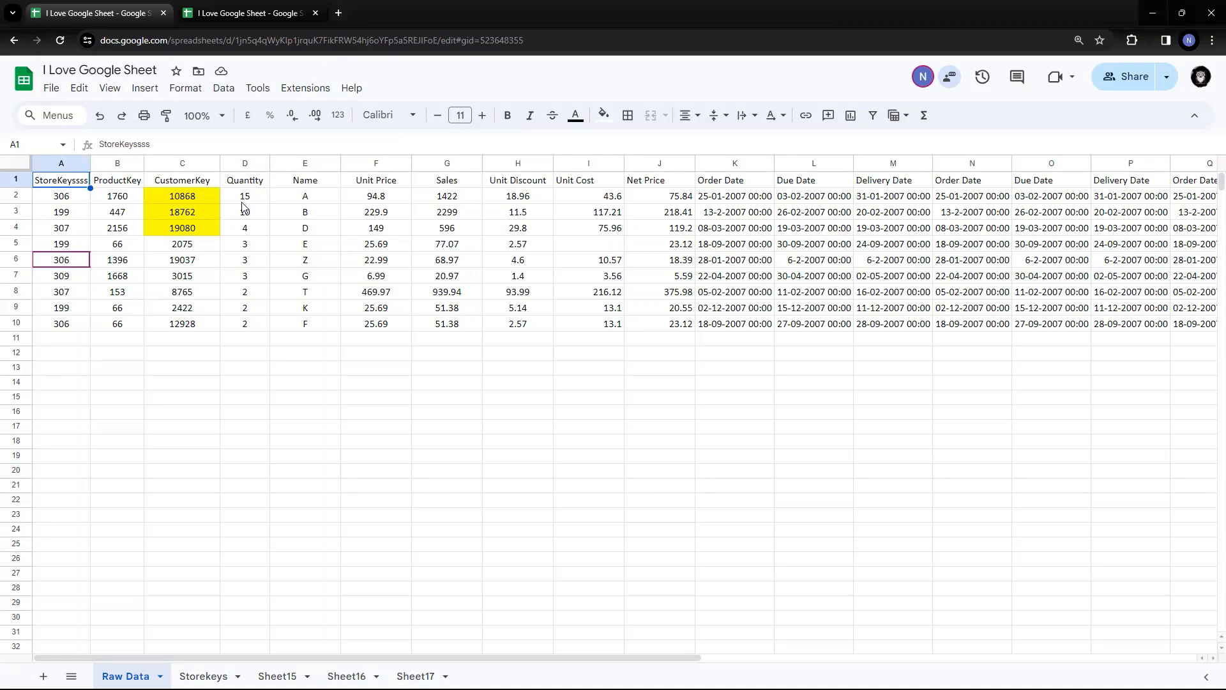
left_click(225, 92)
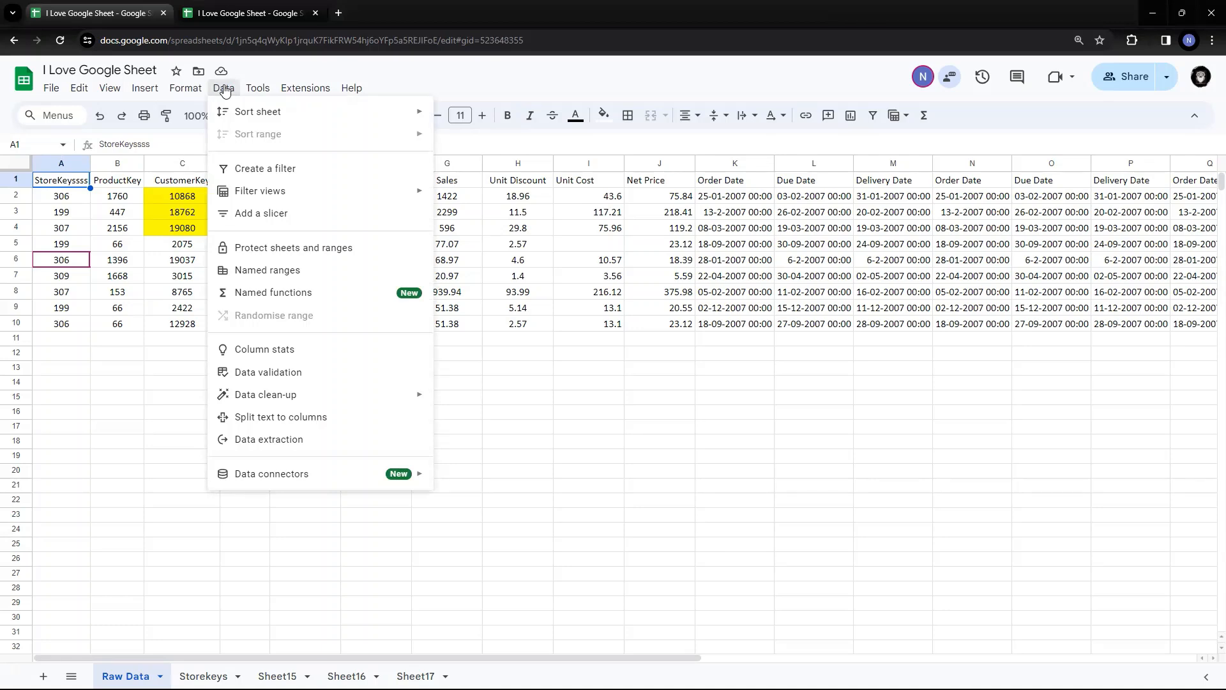
mouse_move(224, 110)
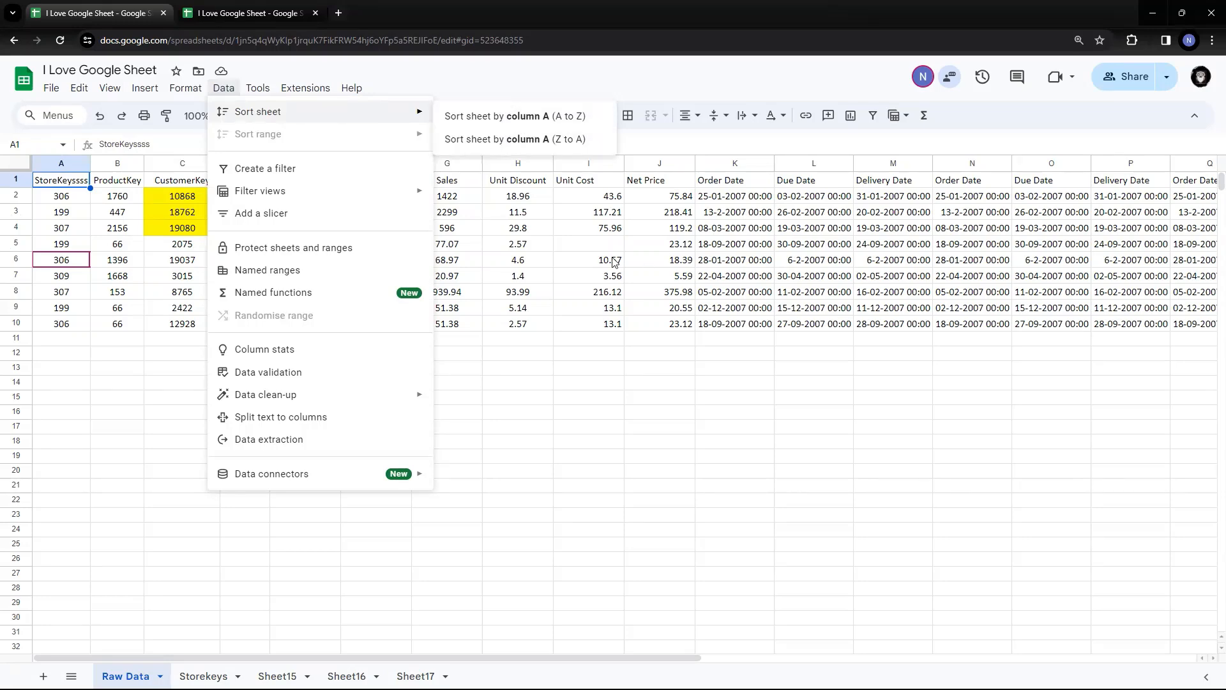
left_click(558, 246)
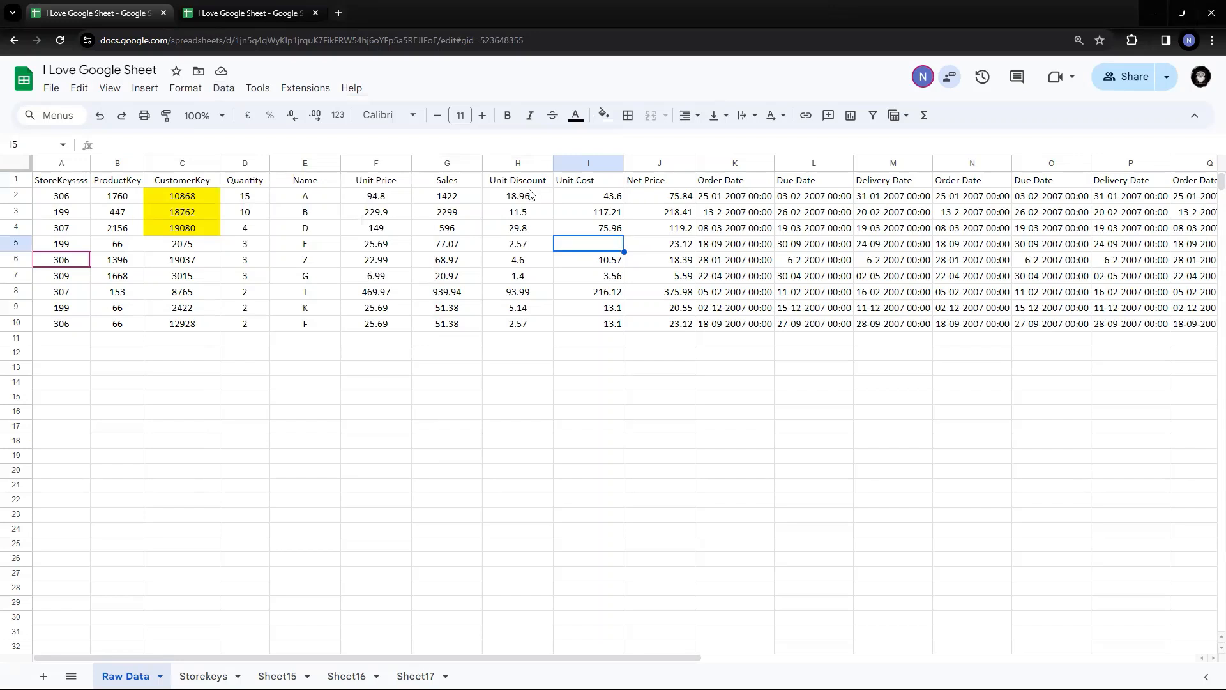
left_click_drag(72, 187, 1137, 324)
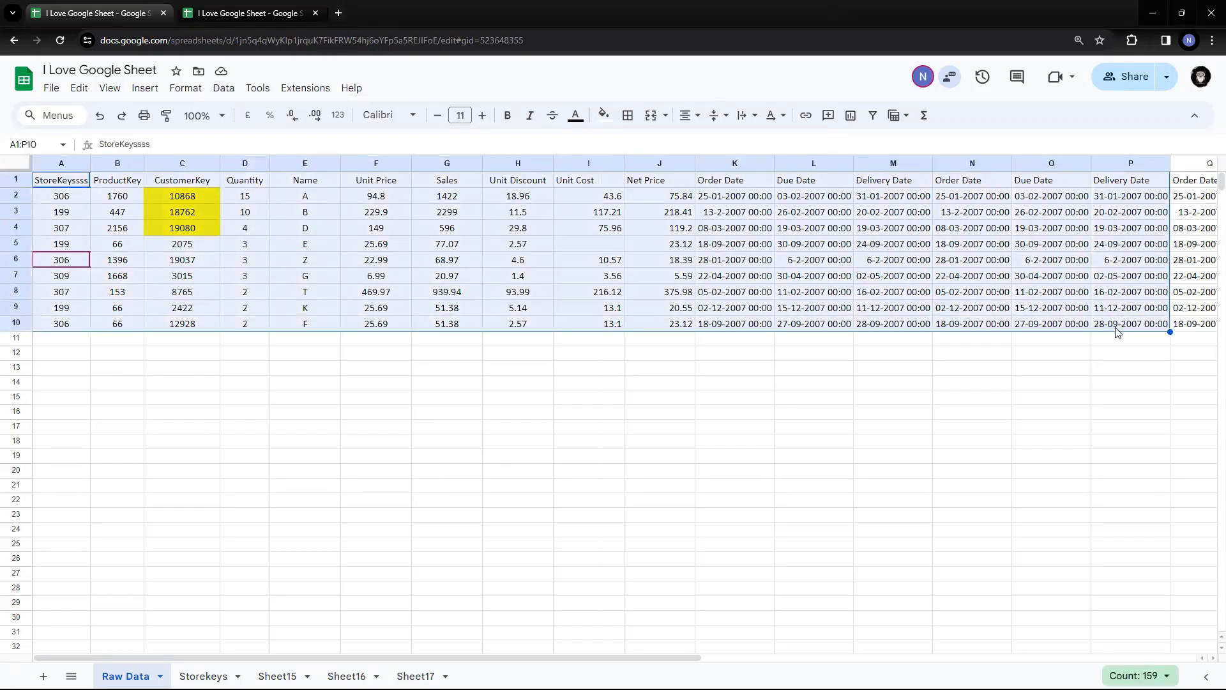
left_click(223, 89)
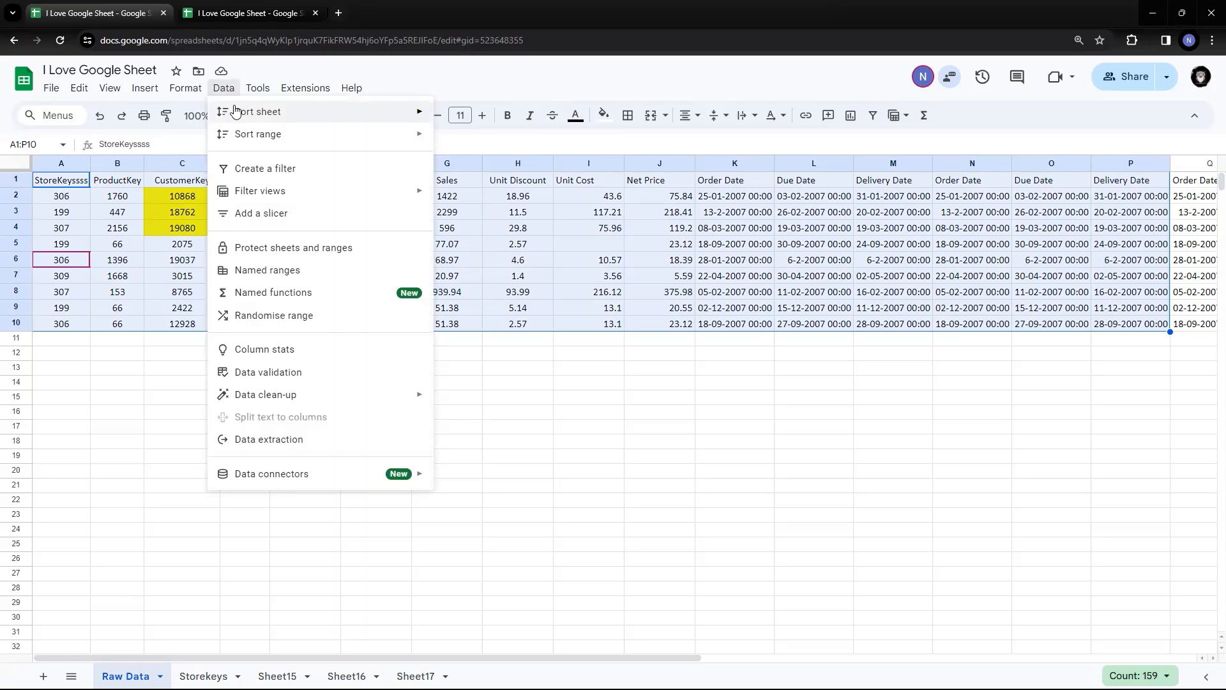
left_click(540, 228)
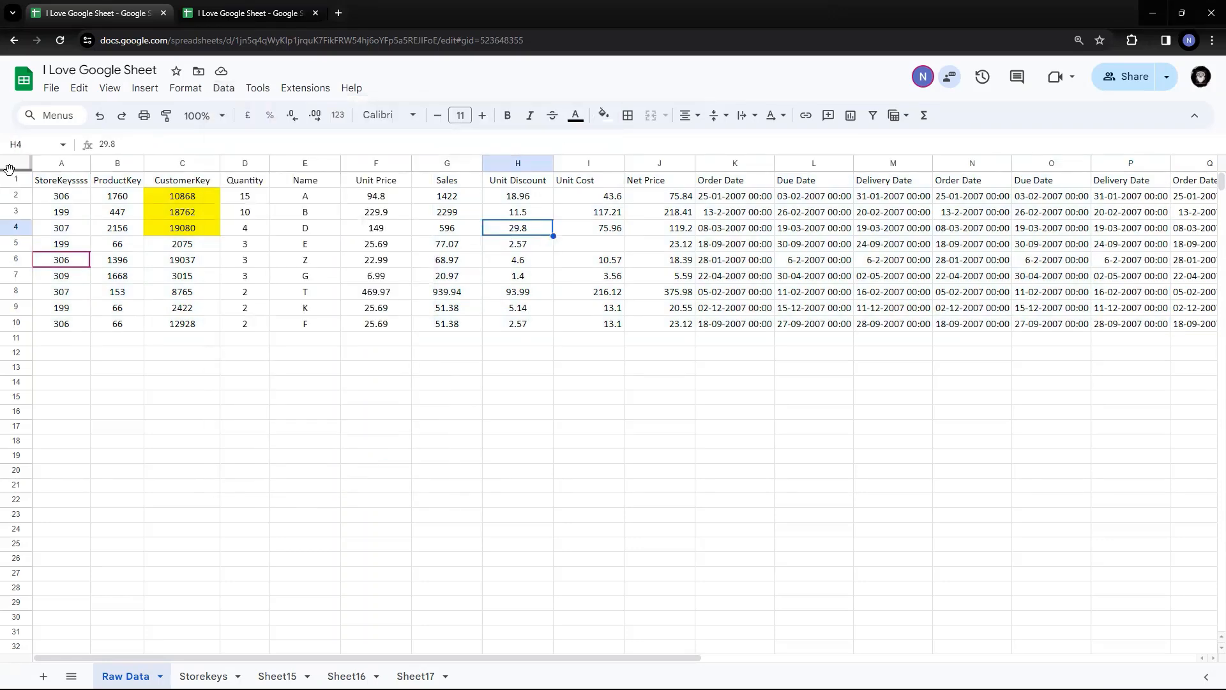
Select the Name header E1 and check the sheet sort options without applying any
left_click(71, 185)
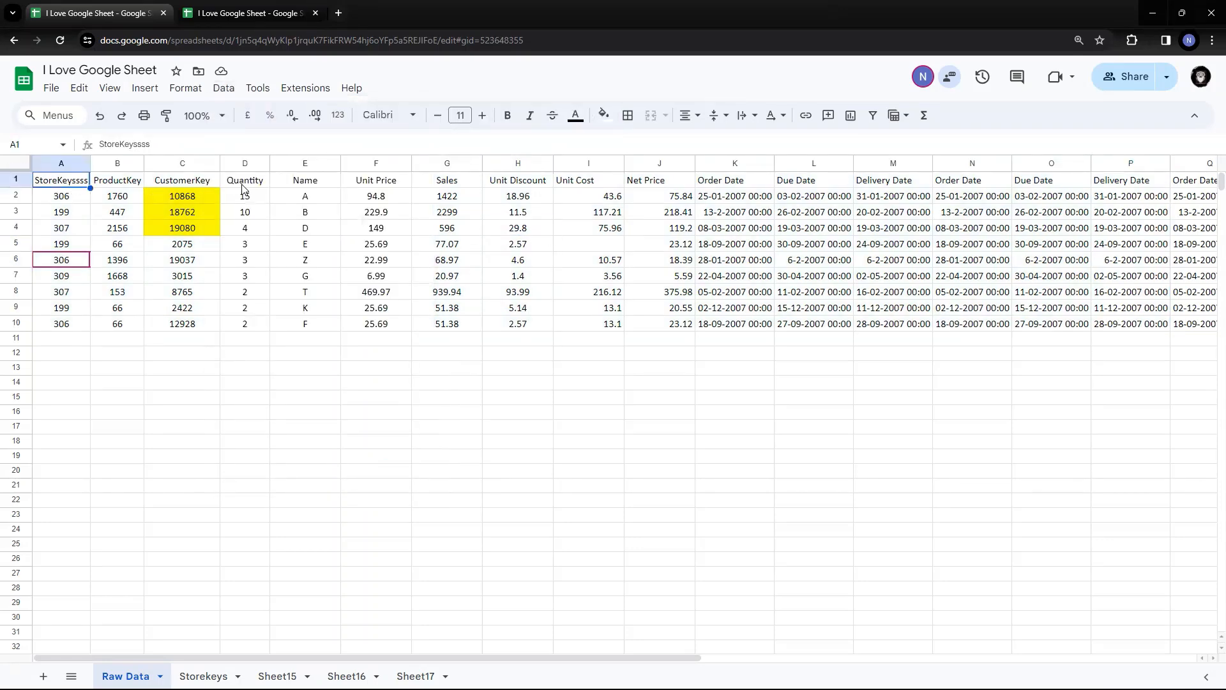
left_click(316, 184)
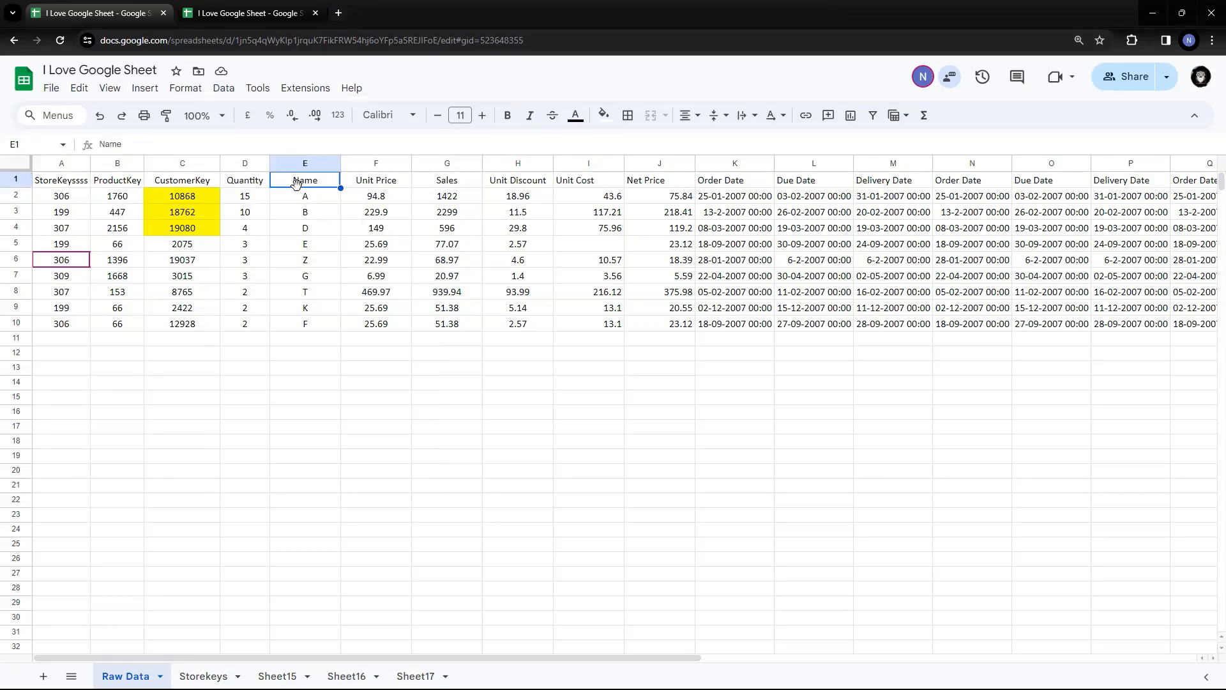
left_click(222, 92)
mouse_move(225, 111)
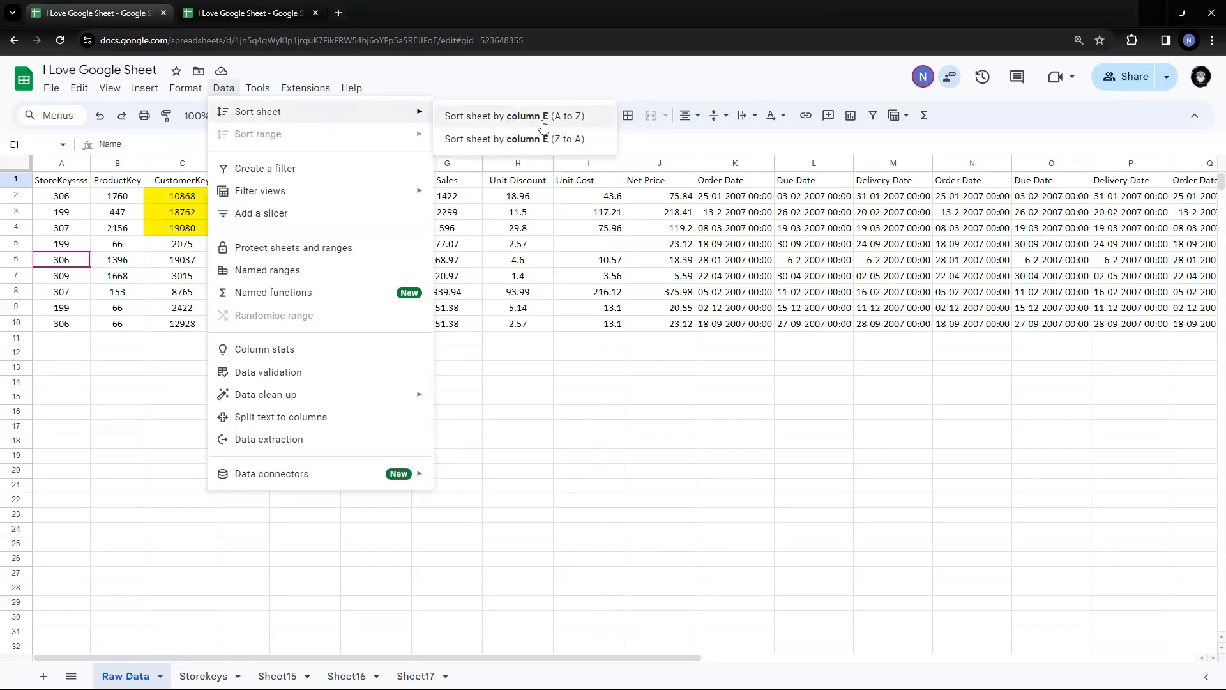
left_click(535, 246)
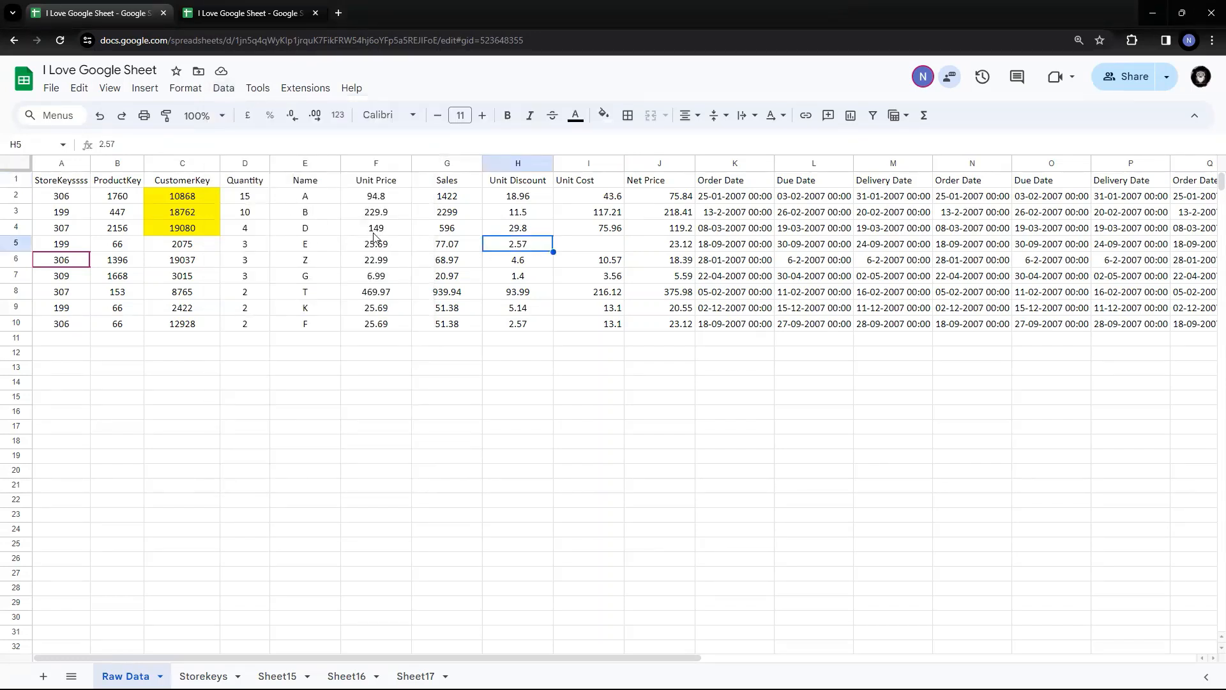
Select row 2 (record A) and fill it light green, replacing the yellow on CustomerKey 10868
left_click(514, 199)
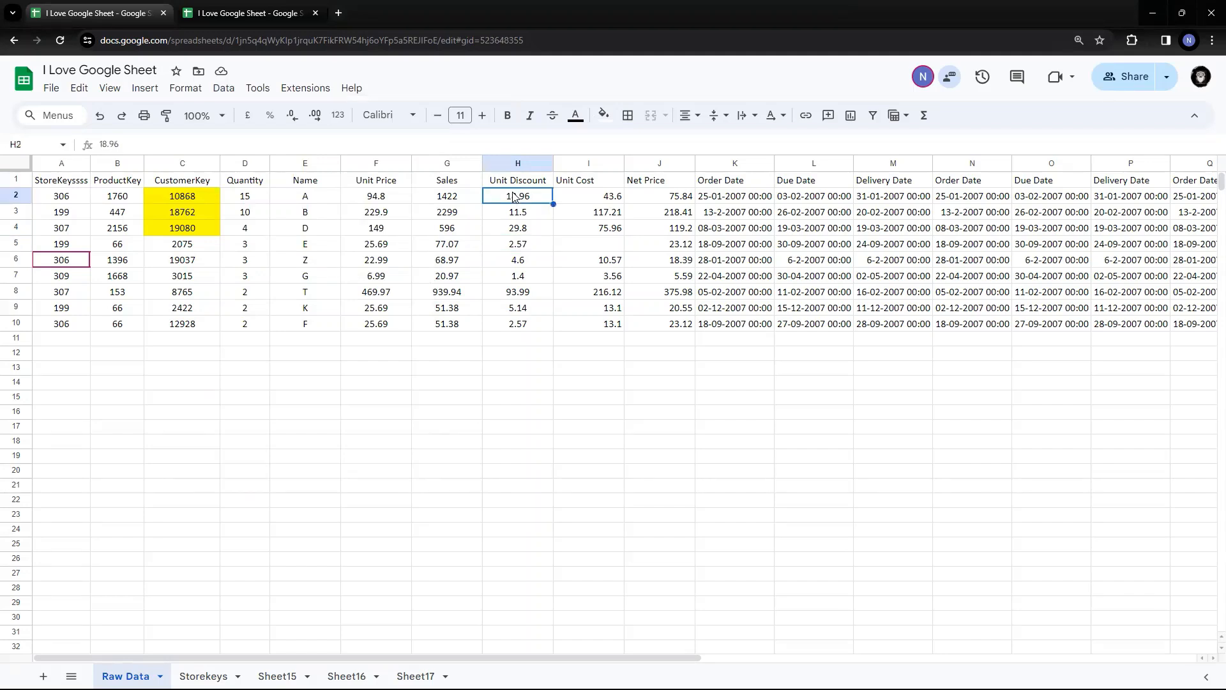
left_click(385, 197)
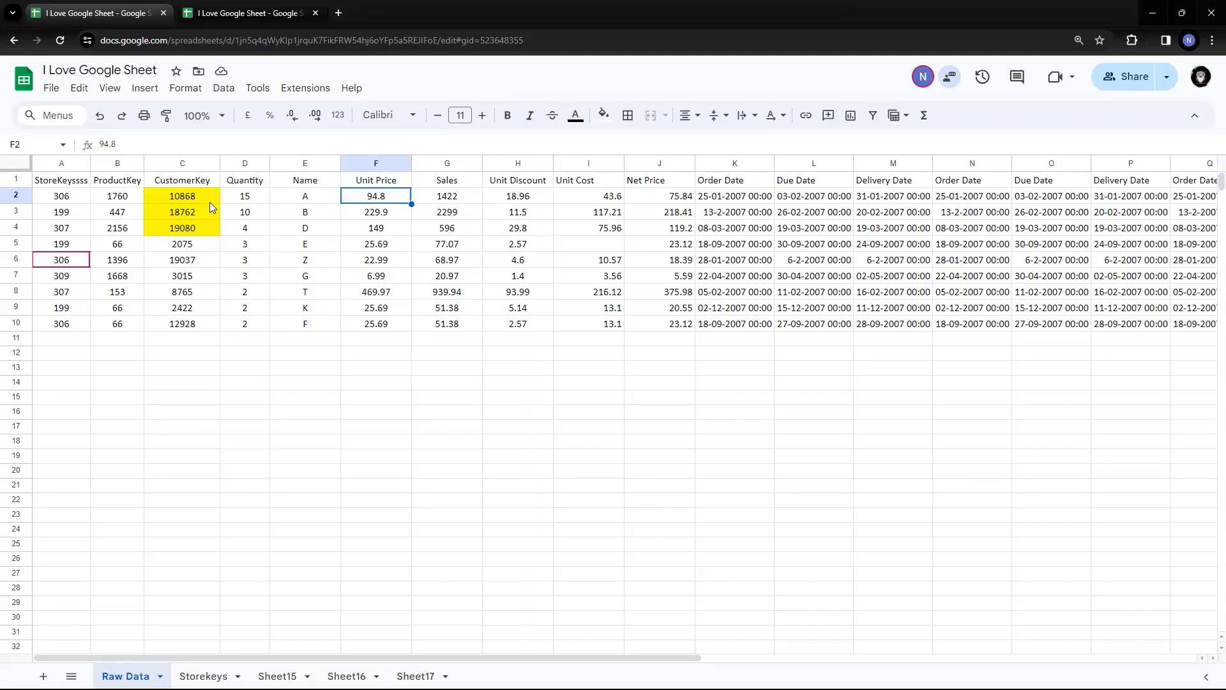
left_click(327, 200)
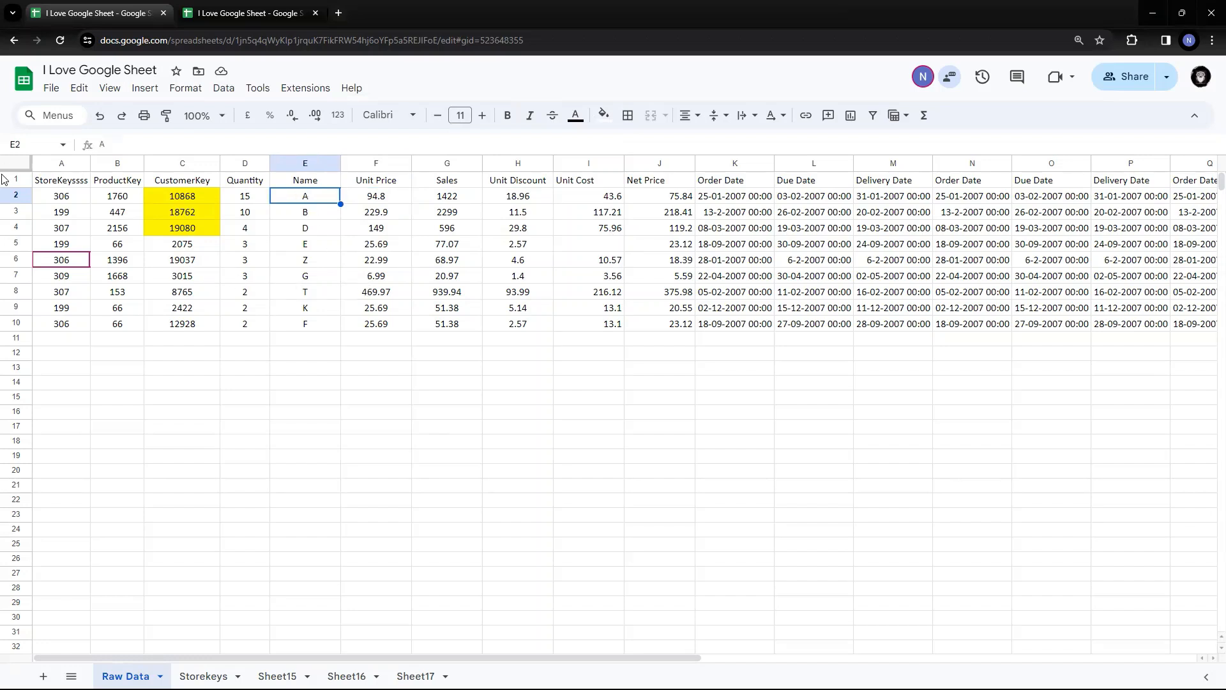
left_click(57, 198)
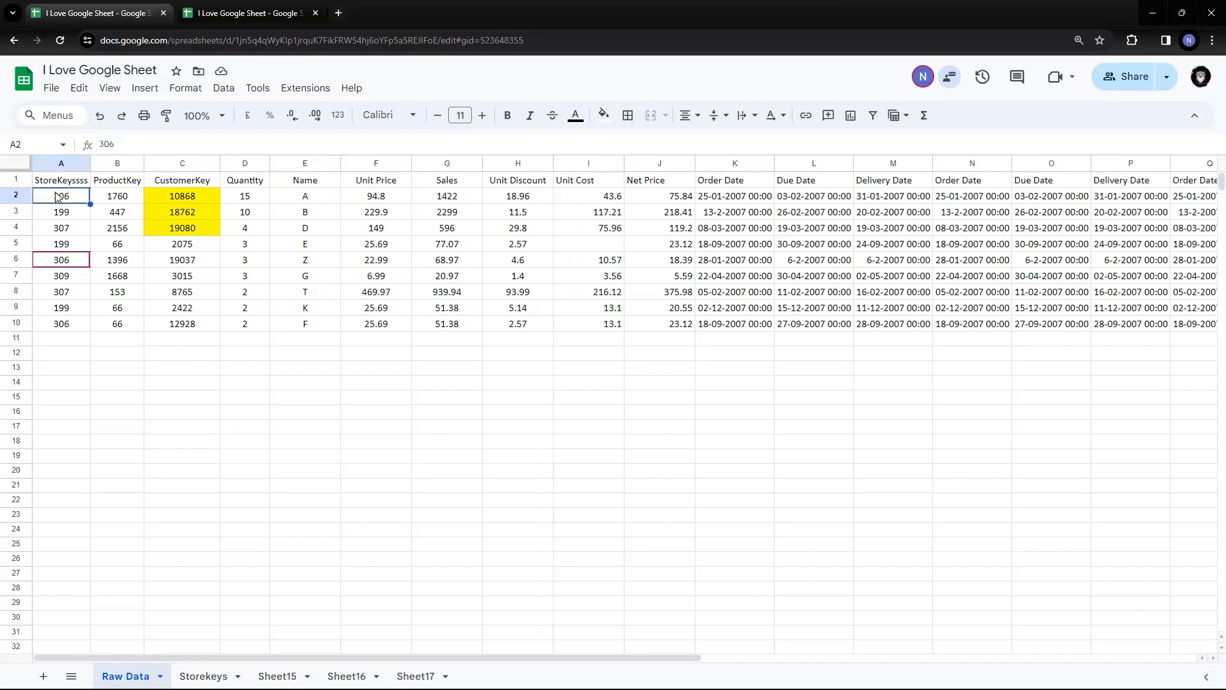
left_click(20, 195)
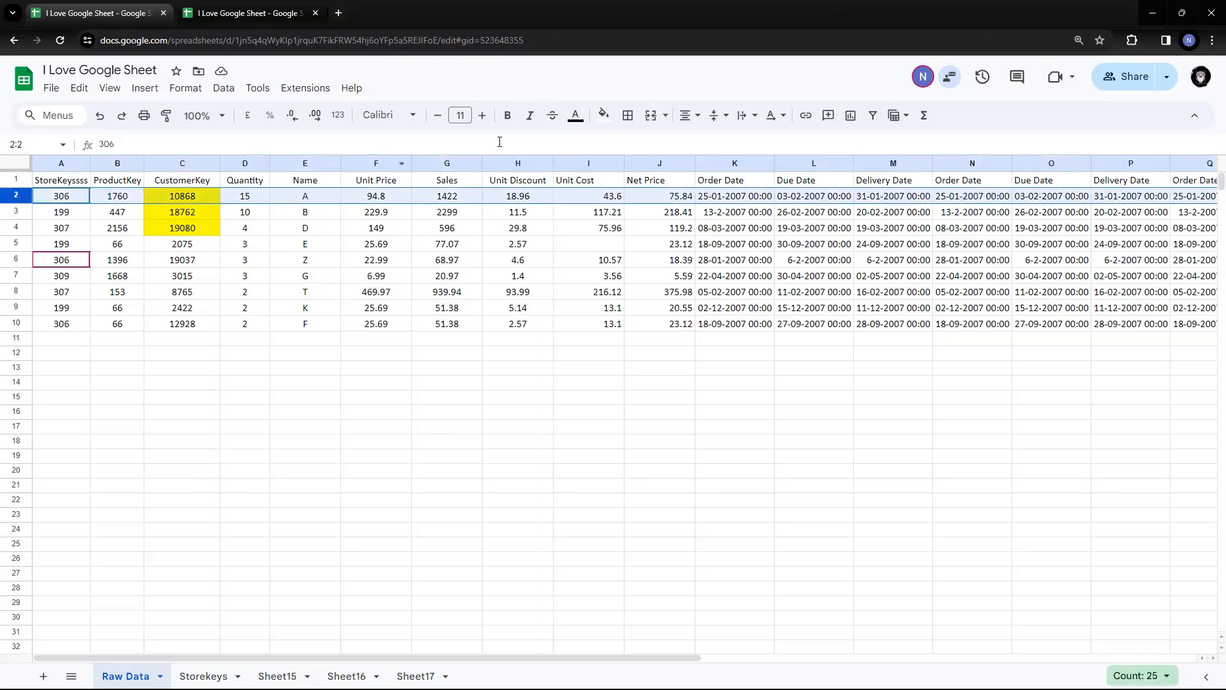
left_click(605, 115)
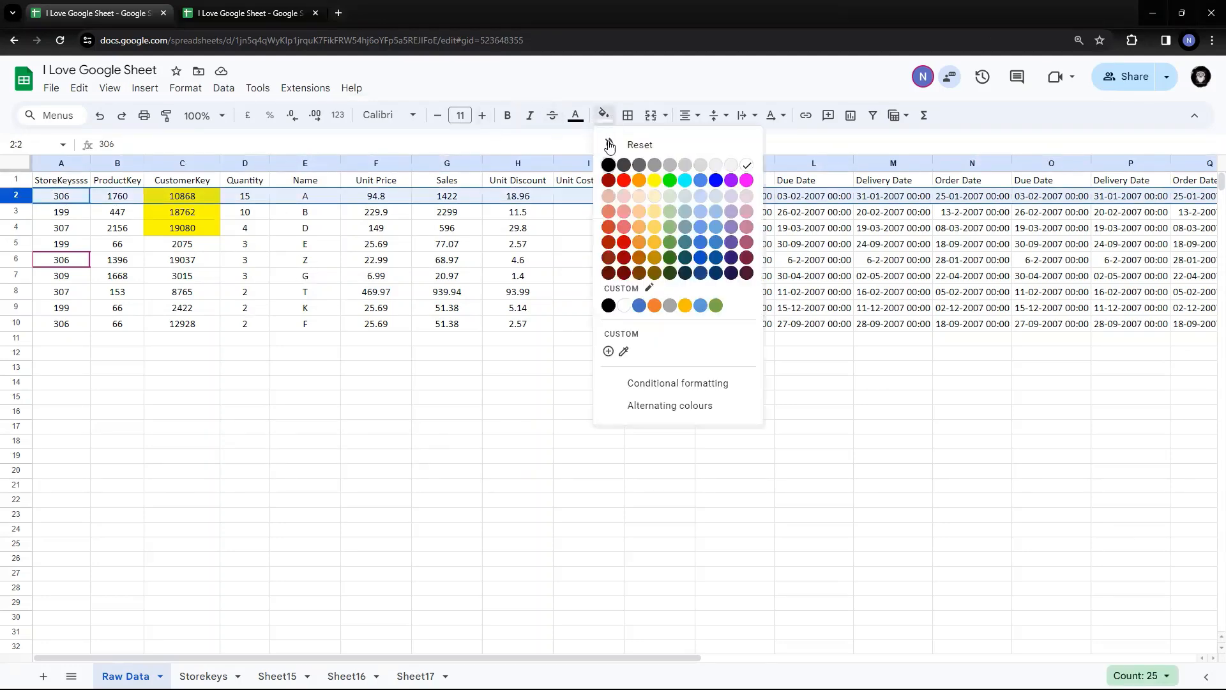
left_click(668, 207)
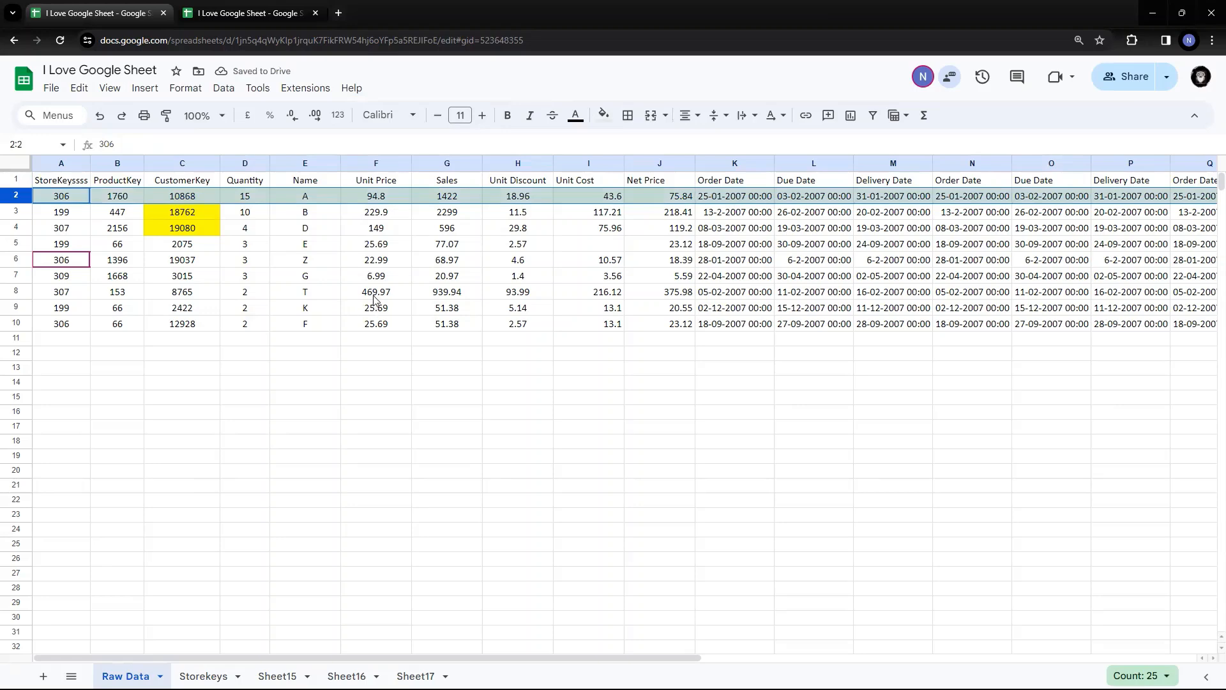
left_click(289, 264)
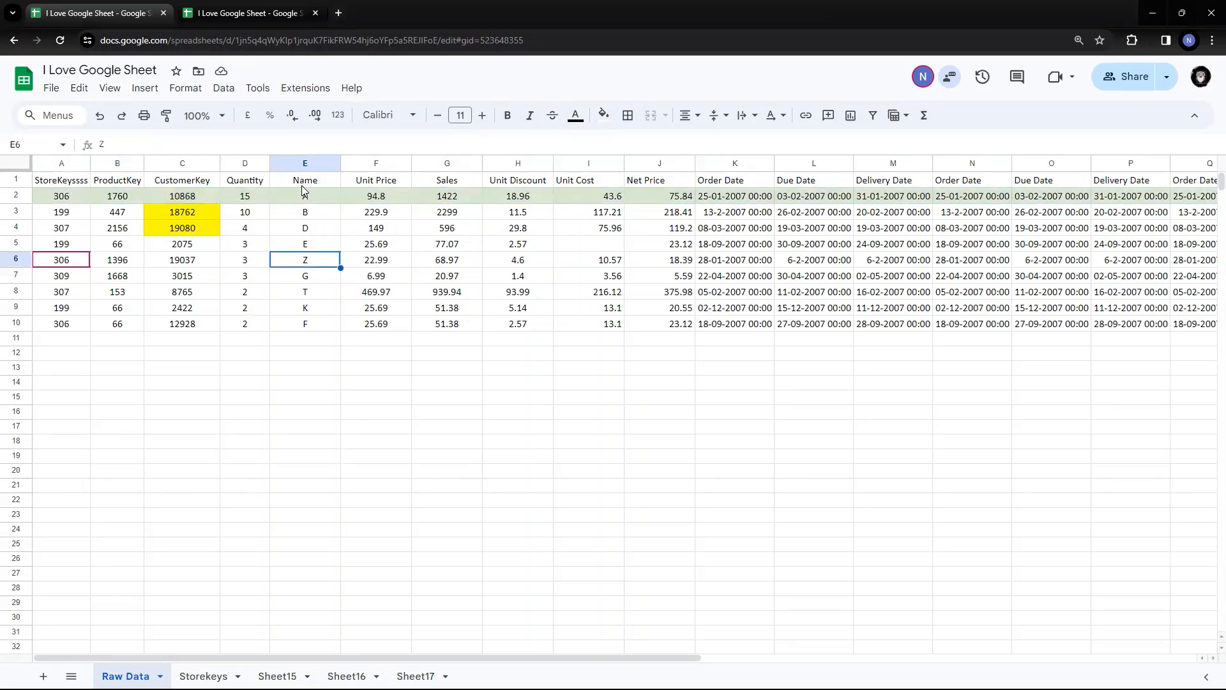
left_click(301, 186)
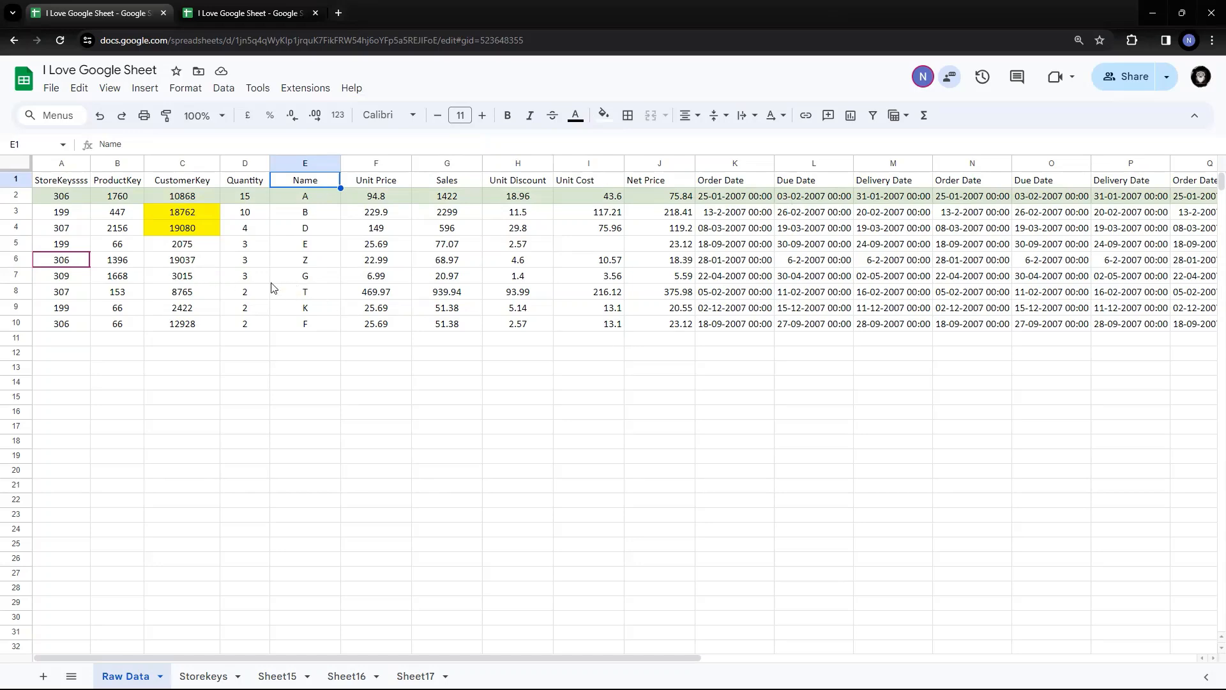
With Name header E1 selected, apply Sort sheet by column E, Z to A
left_click(223, 88)
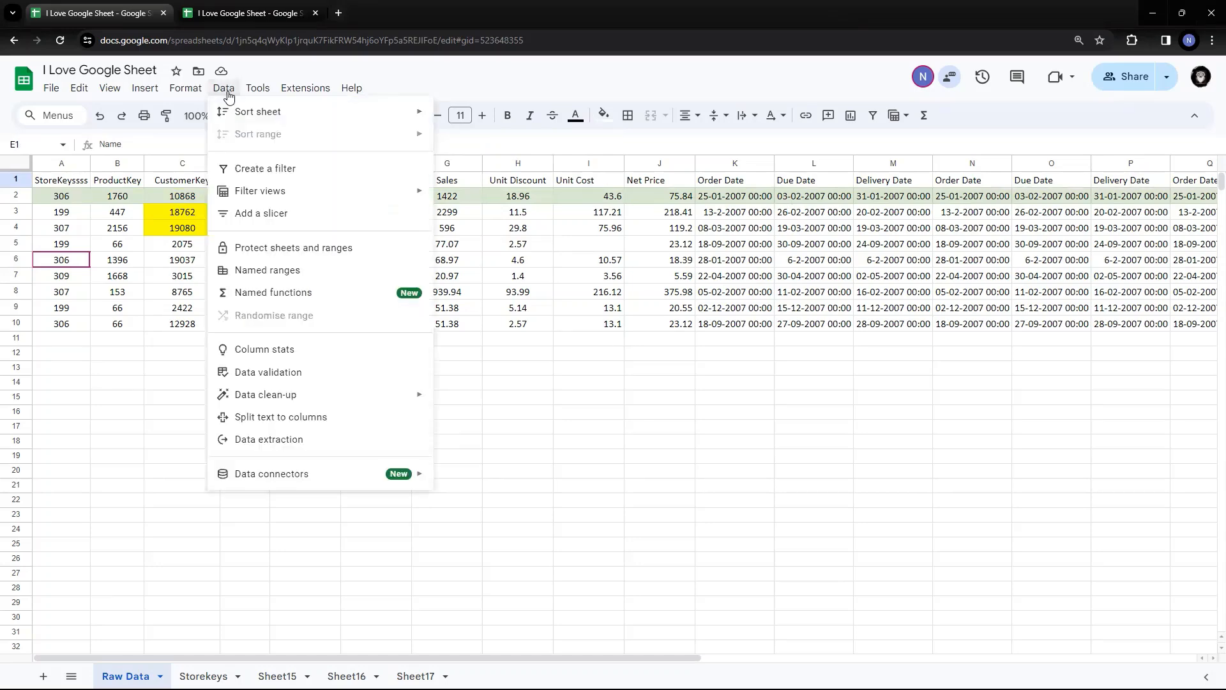
mouse_move(249, 115)
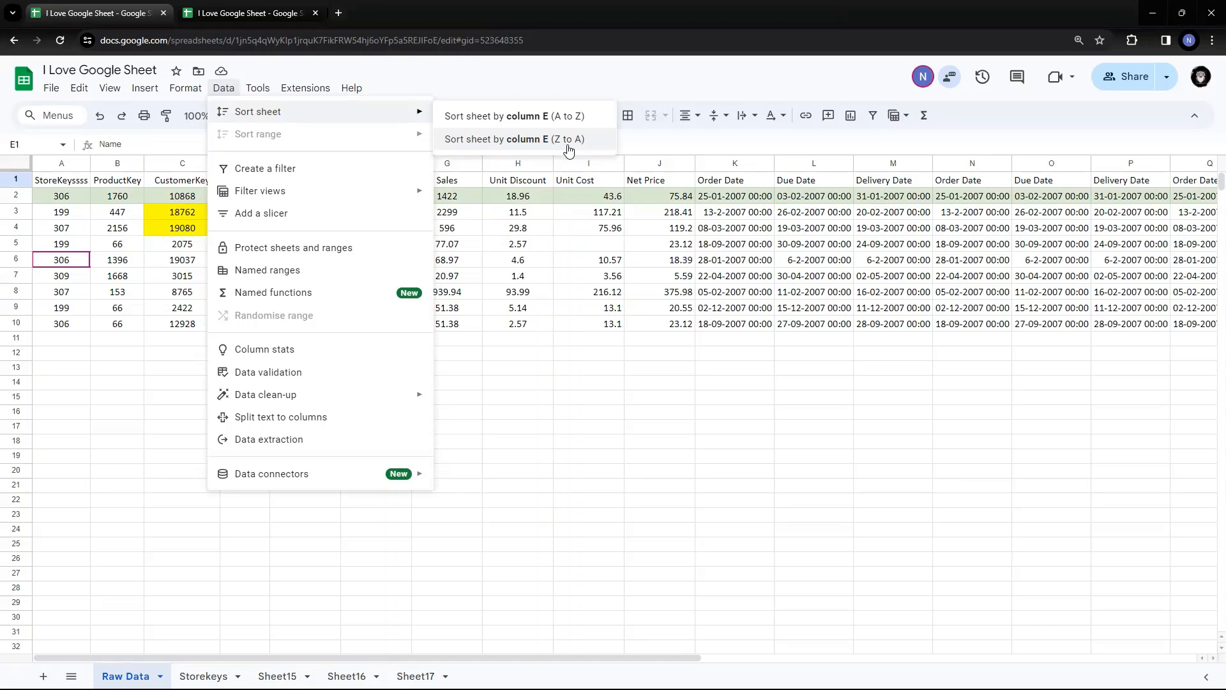
left_click(491, 249)
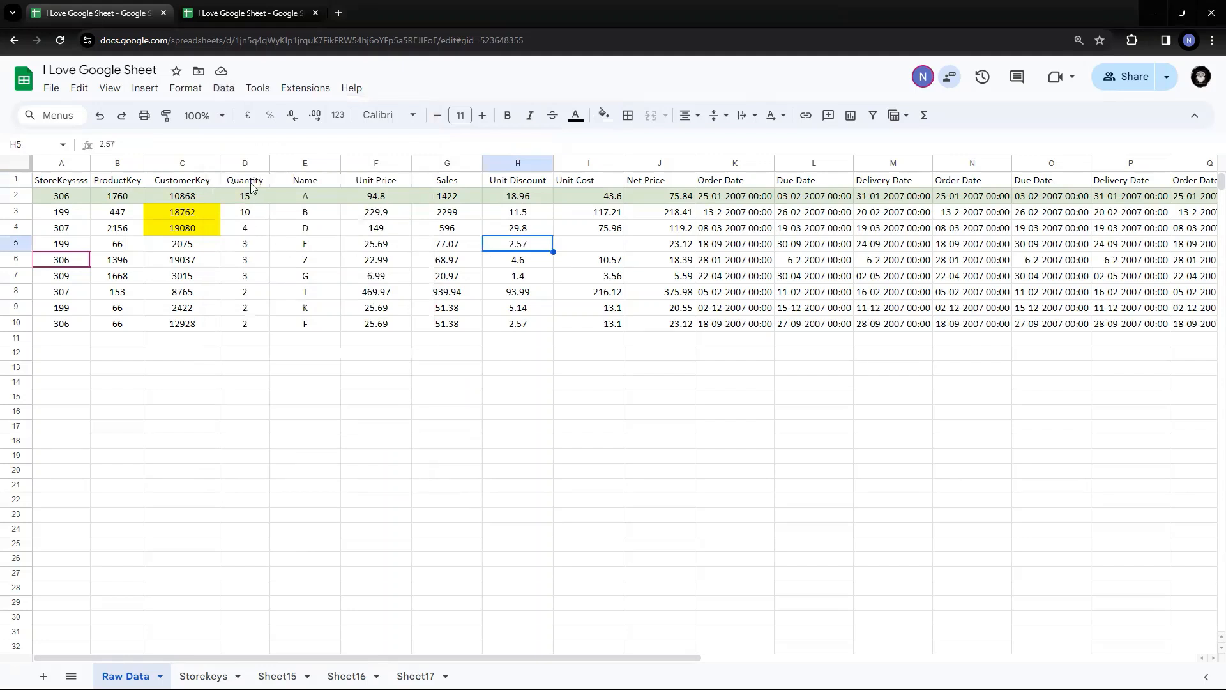
left_click(303, 184)
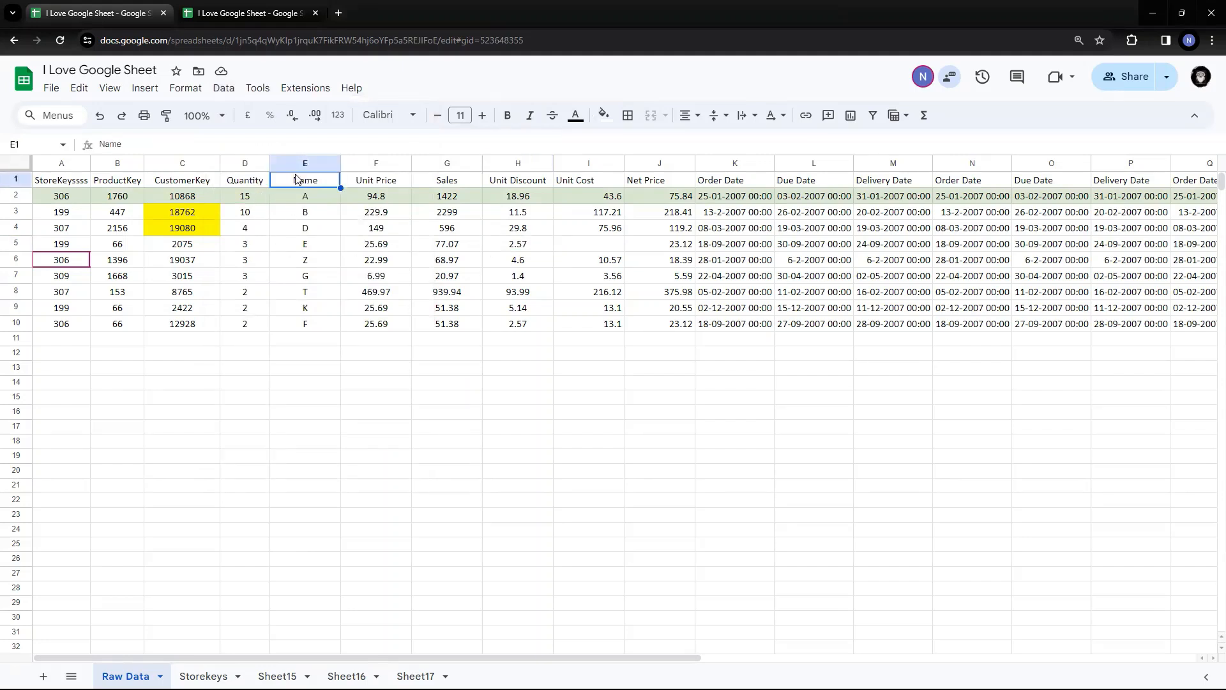
left_click(219, 92)
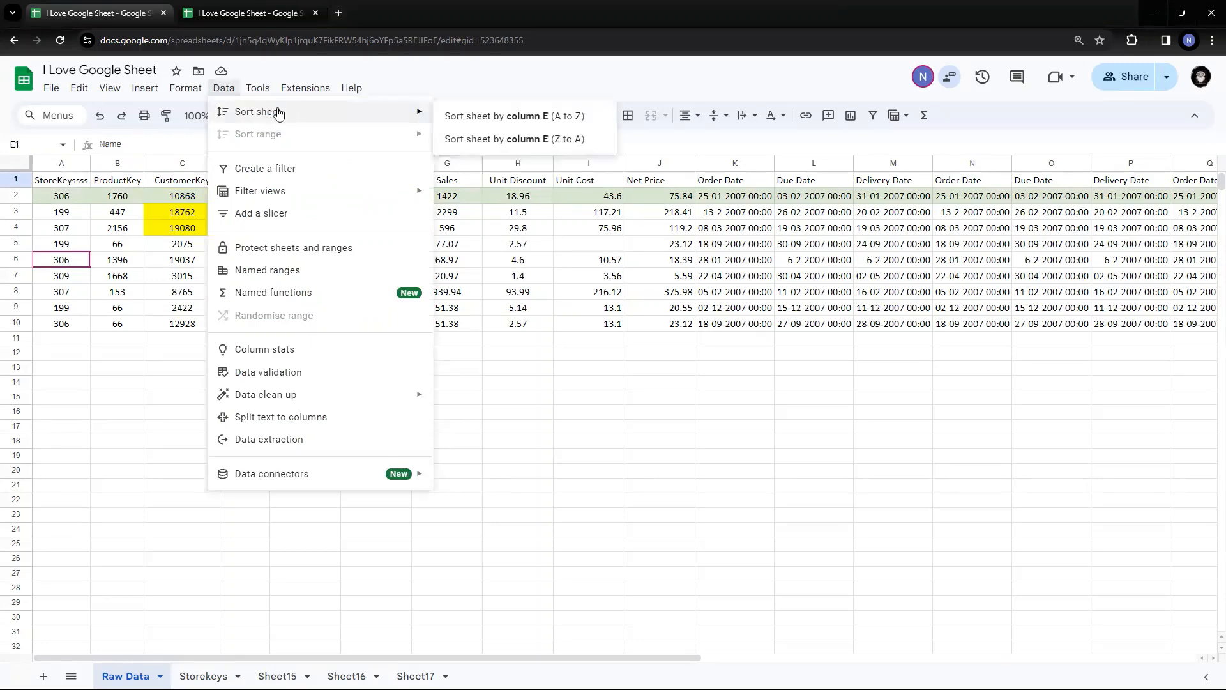
left_click(545, 141)
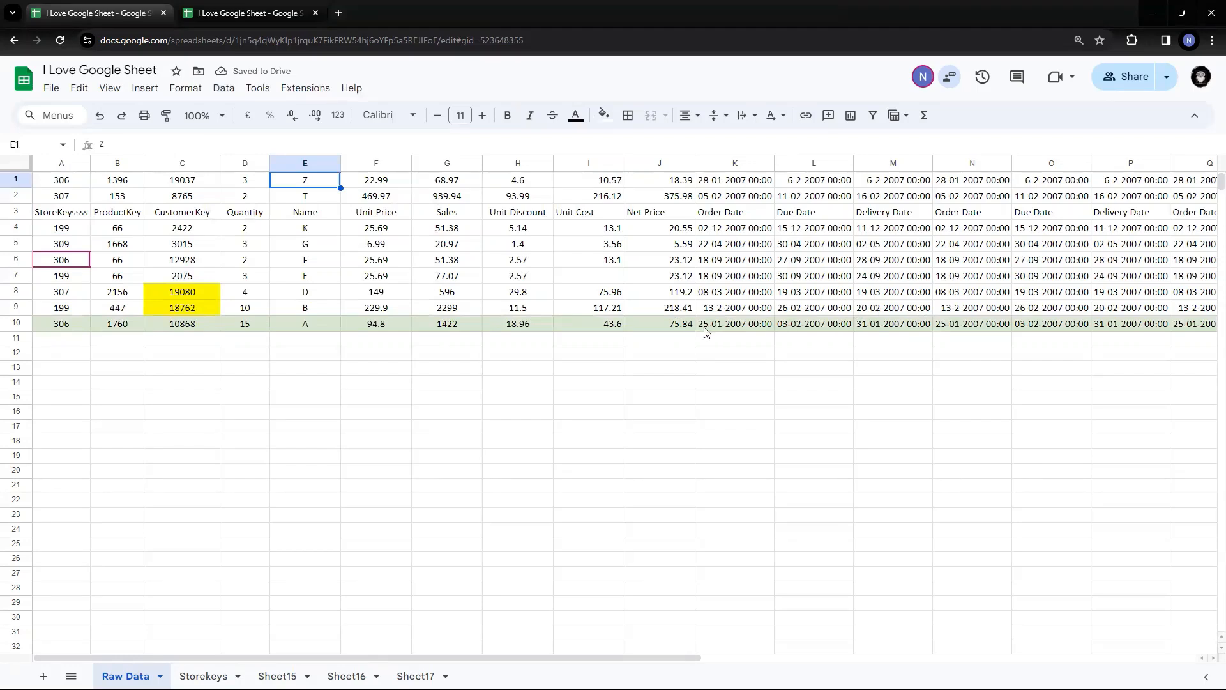
Undo and then restore the Z-to-A Name ordering, leaving the headers in row 3
left_click(307, 327)
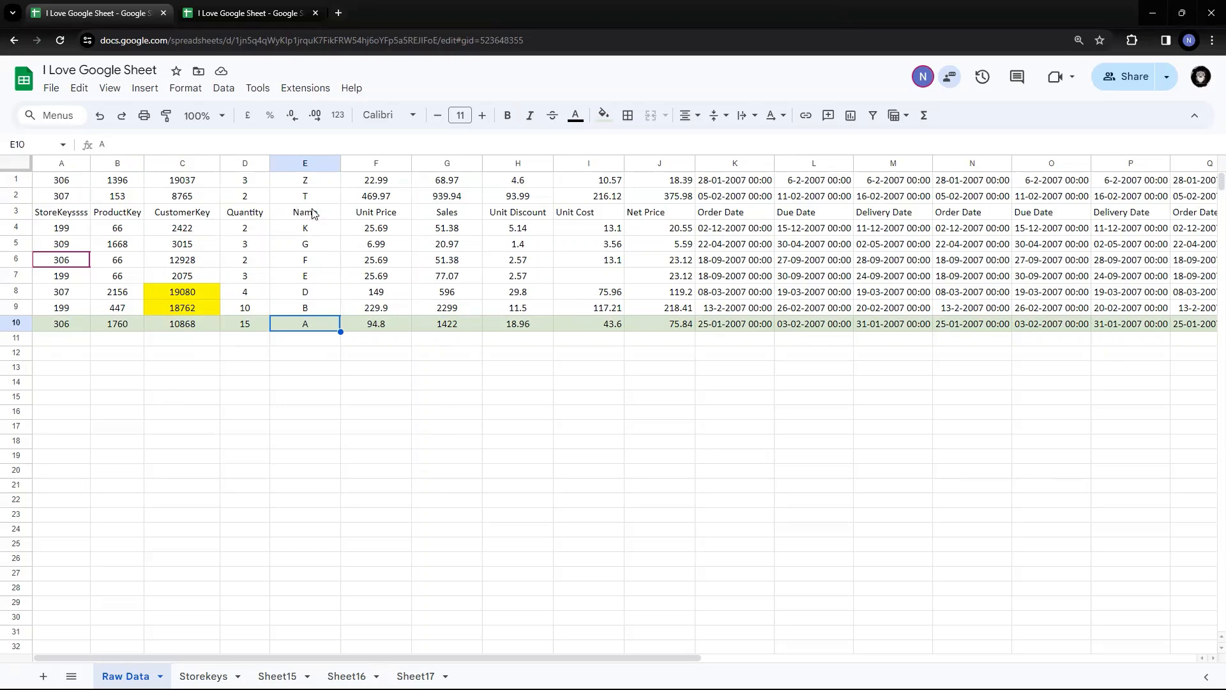
left_click(13, 212)
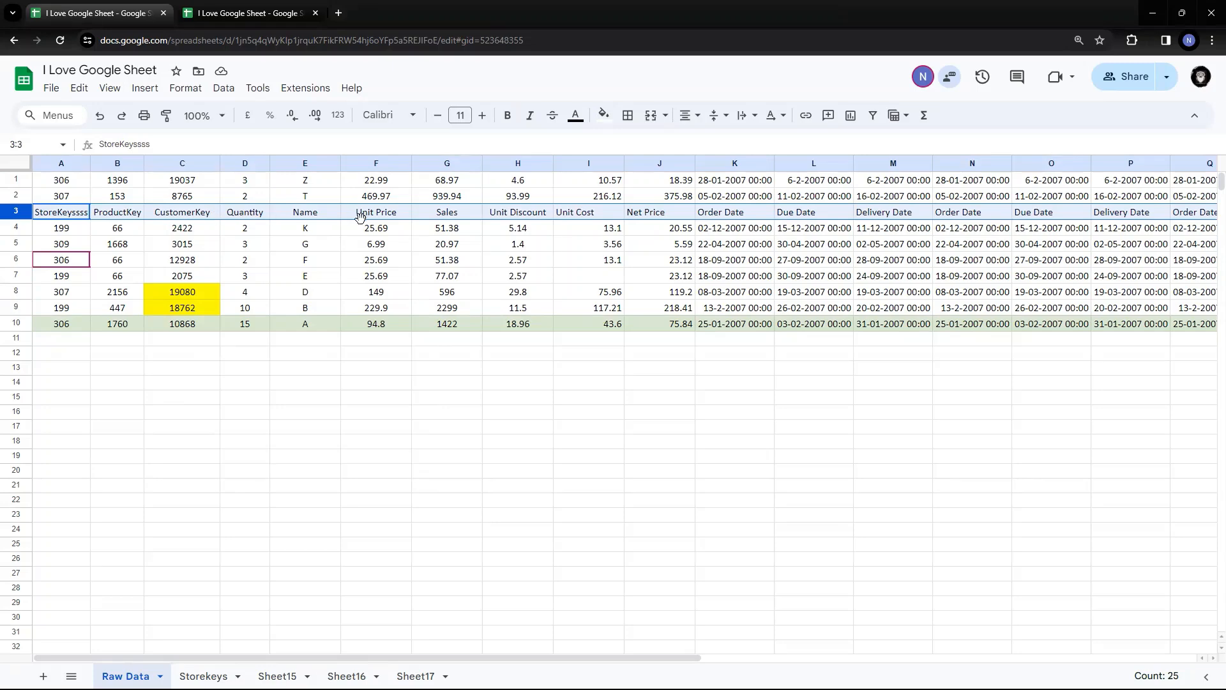
key("ctrl+z")
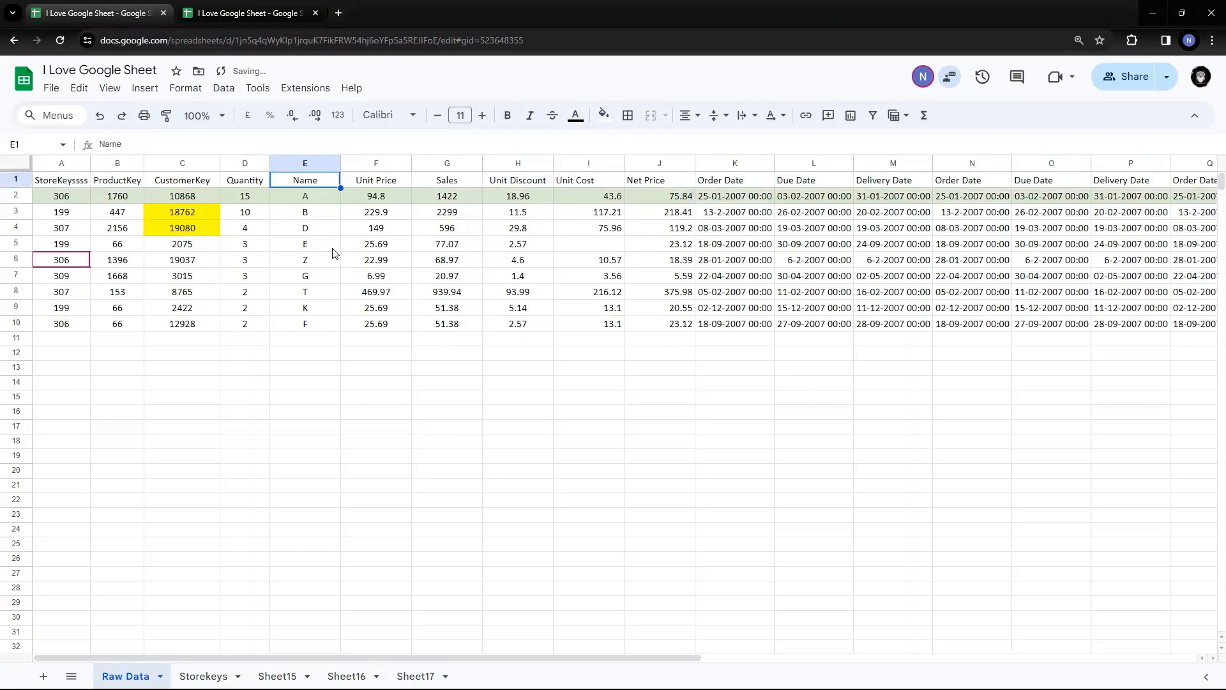
left_click(310, 198)
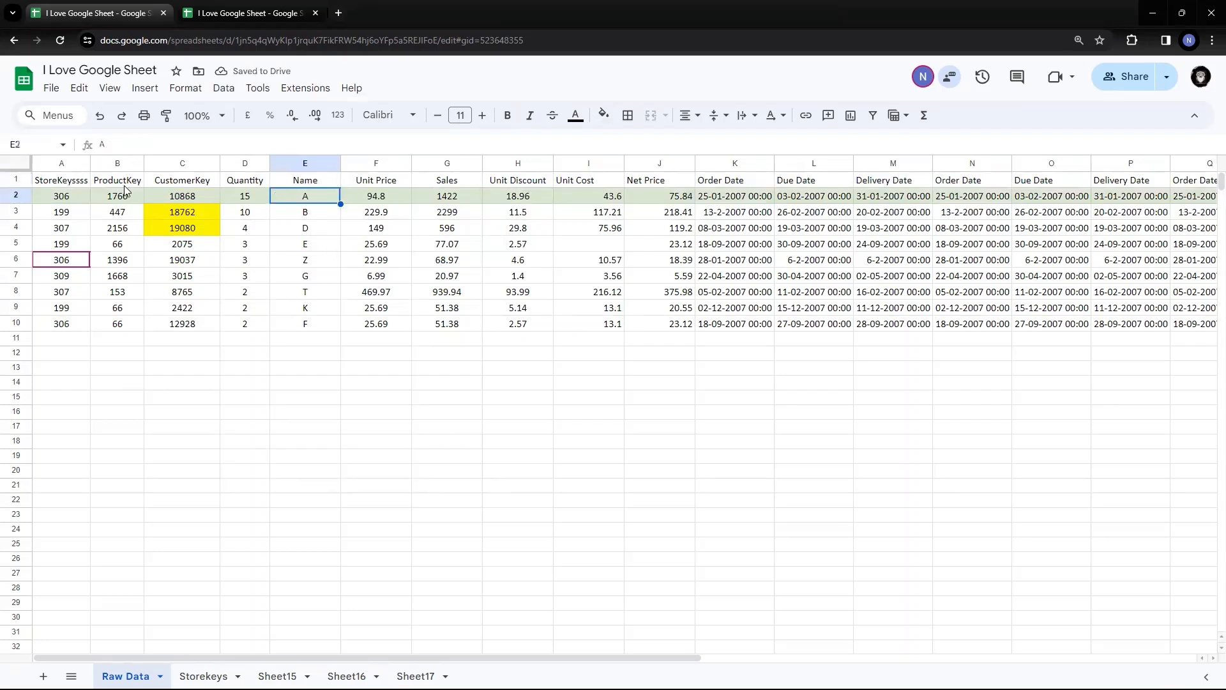
left_click(64, 183)
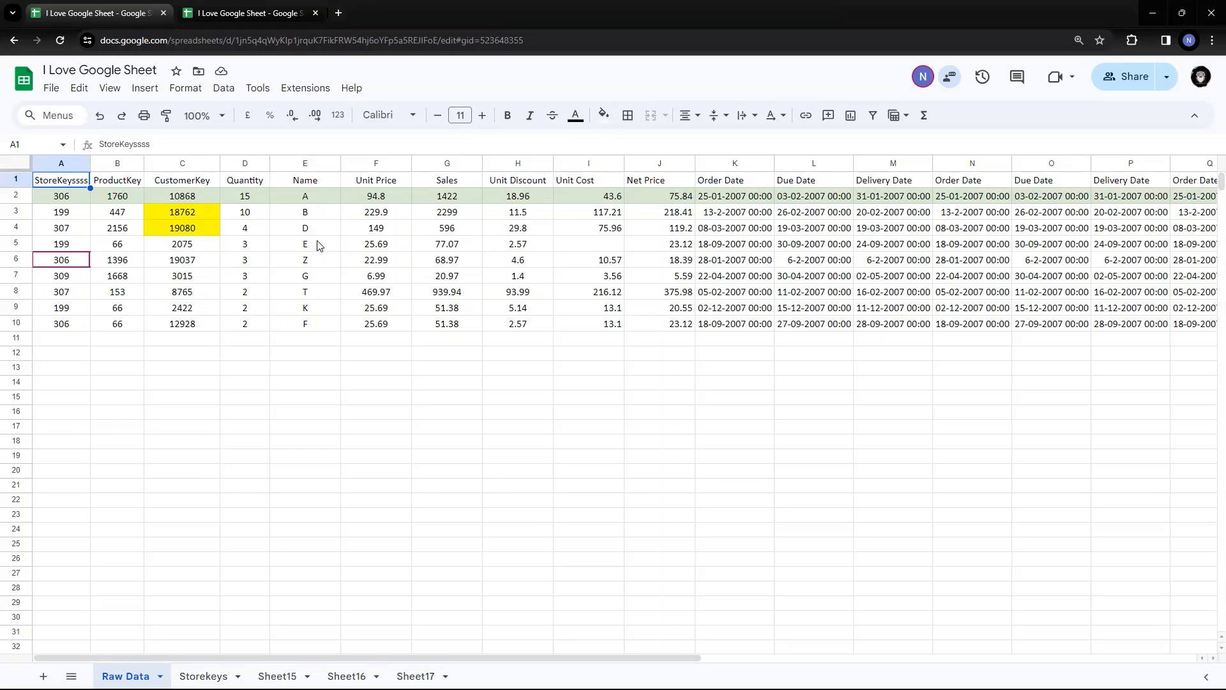
key("ctrl+z")
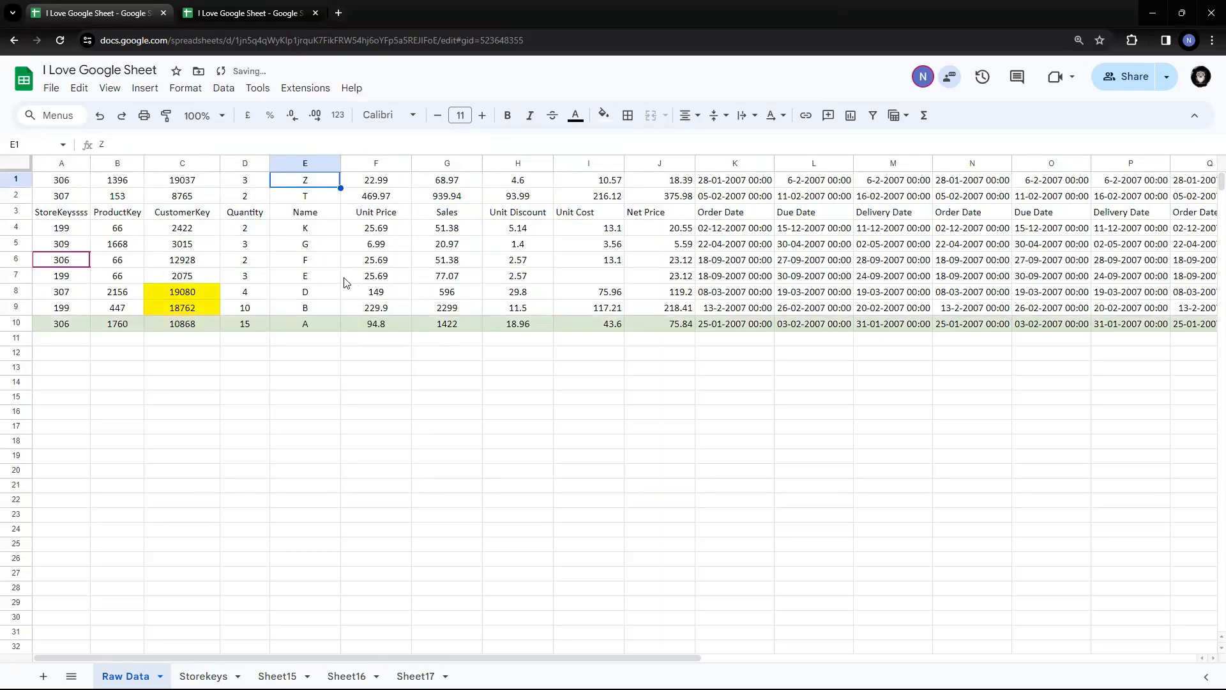
Look over the Data sort options from the misplaced Name header, then select cell E1
left_click(310, 198)
left_click(313, 218)
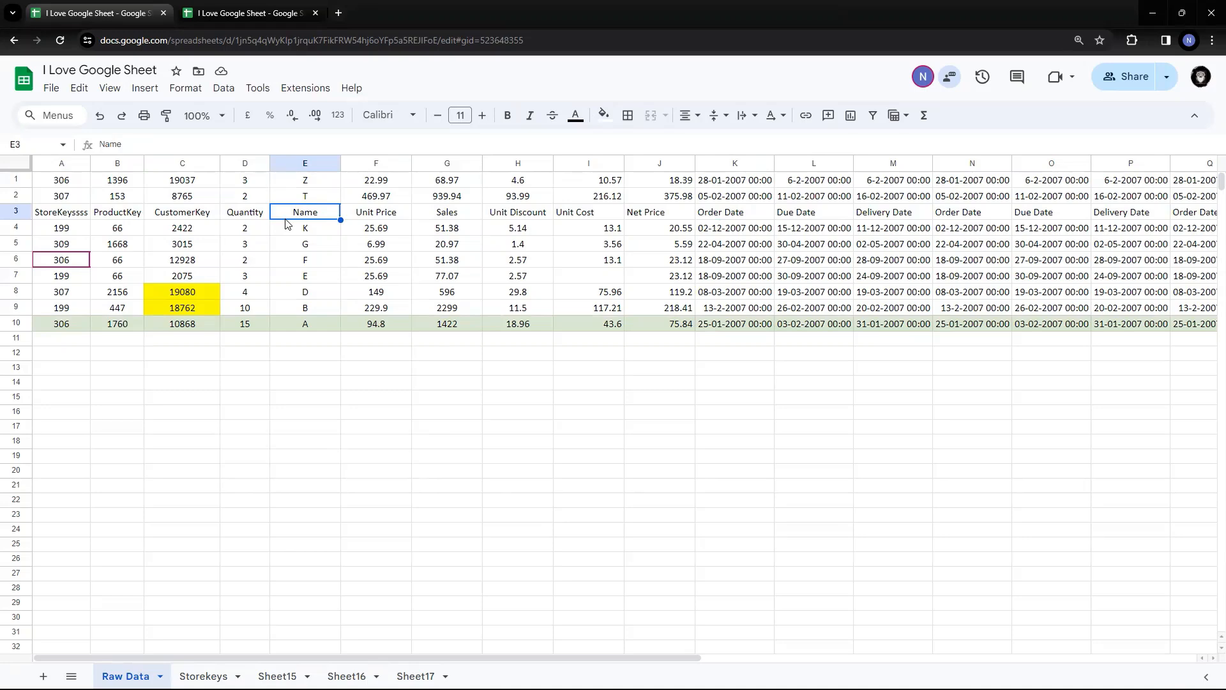
left_click(224, 88)
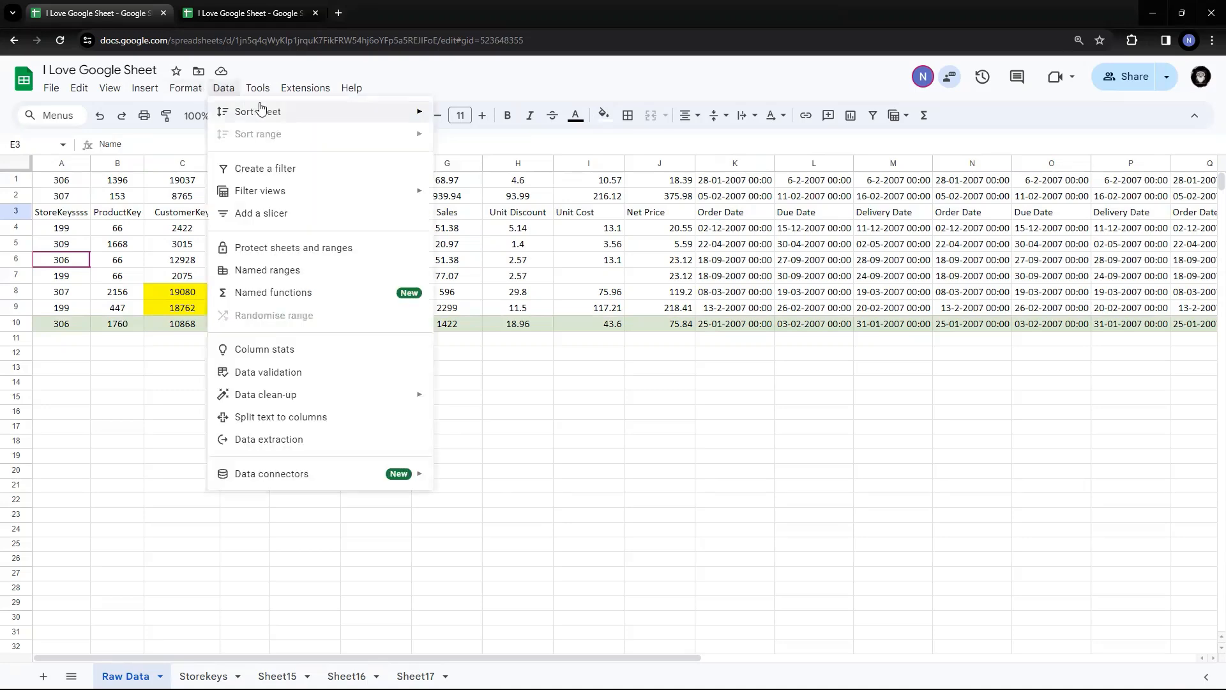
mouse_move(262, 110)
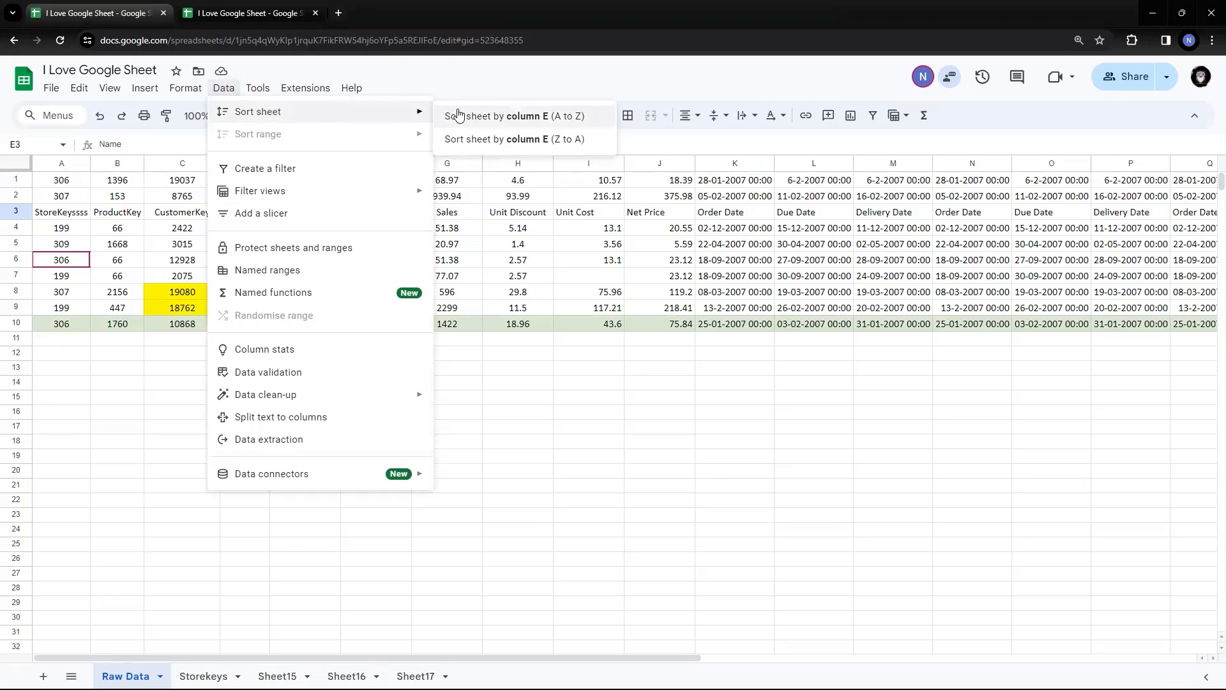
left_click(517, 368)
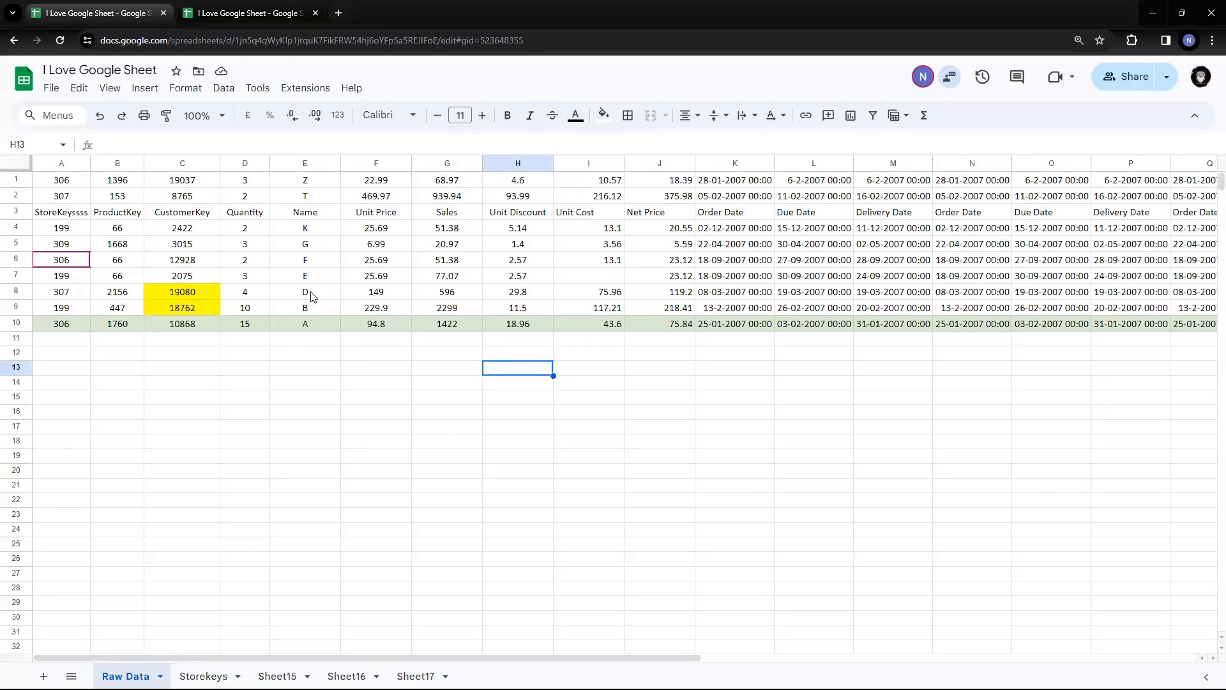
left_click(296, 215)
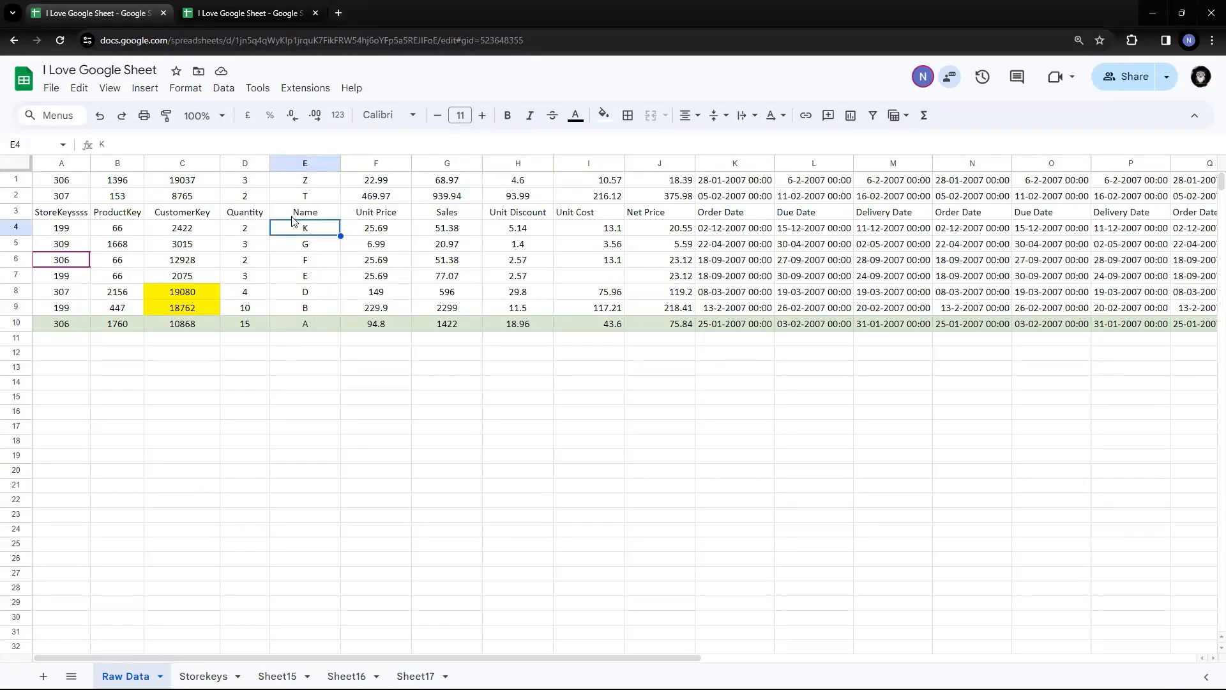
left_click(313, 233)
left_click(286, 216)
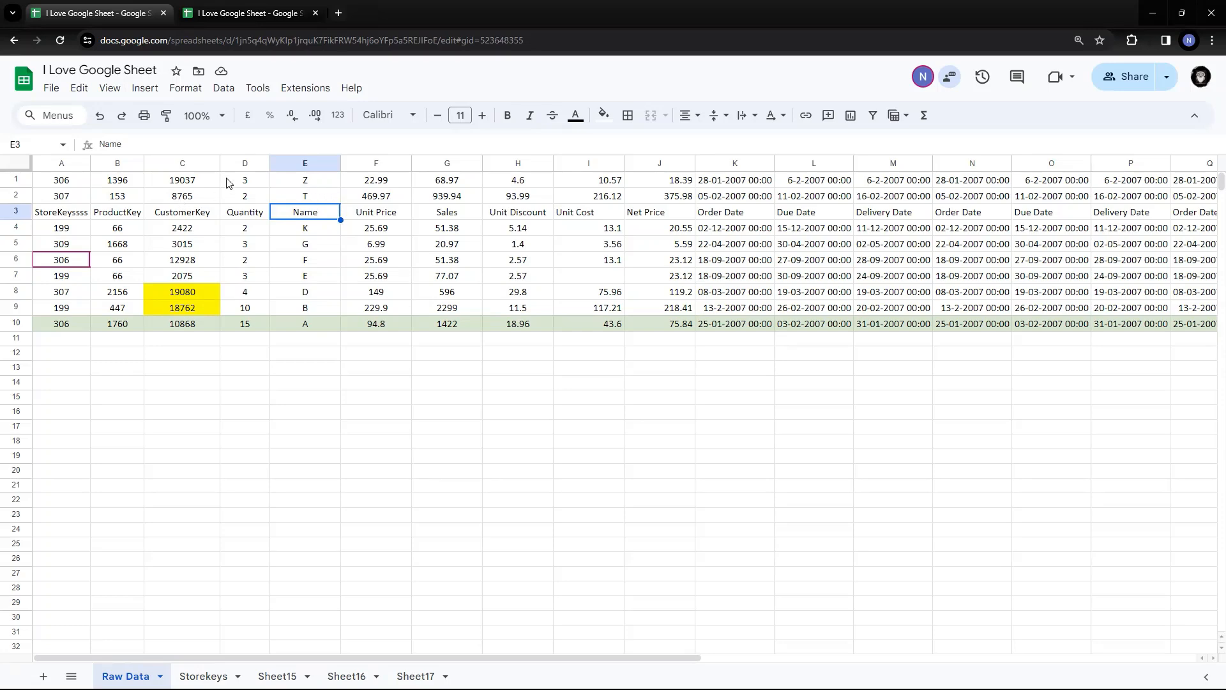
left_click(300, 179)
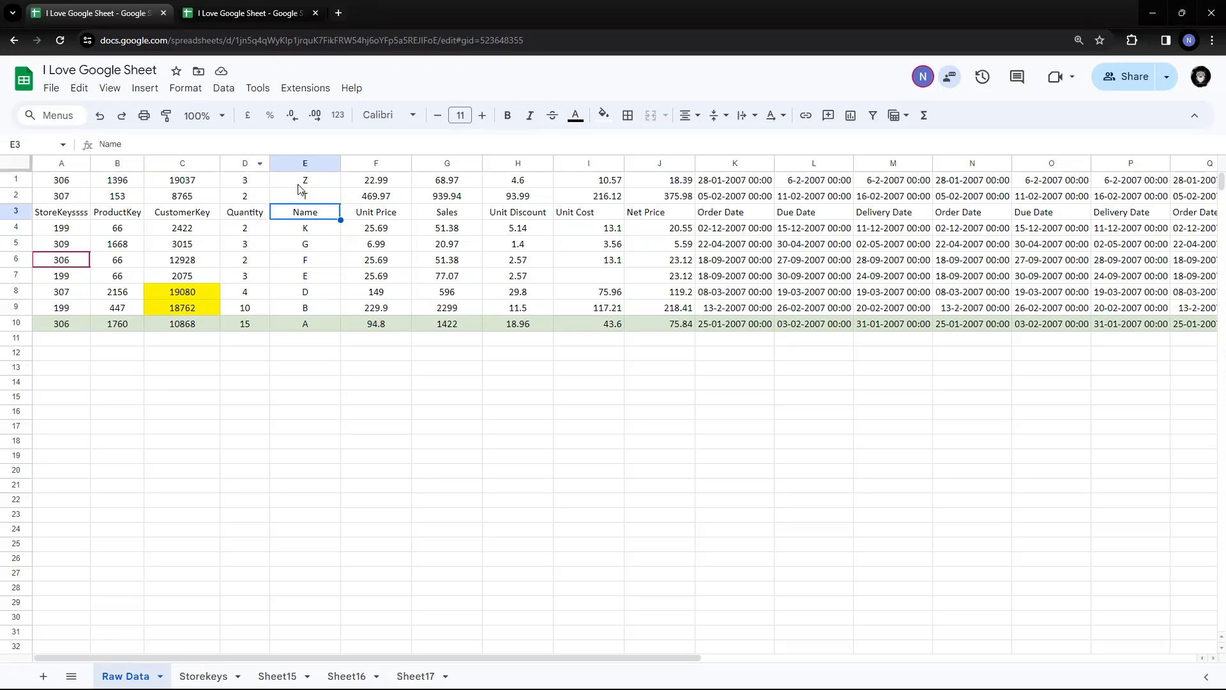
Sort the sheet by column E Z to A, then A to Z, and select header row 8
left_click(229, 96)
mouse_move(276, 115)
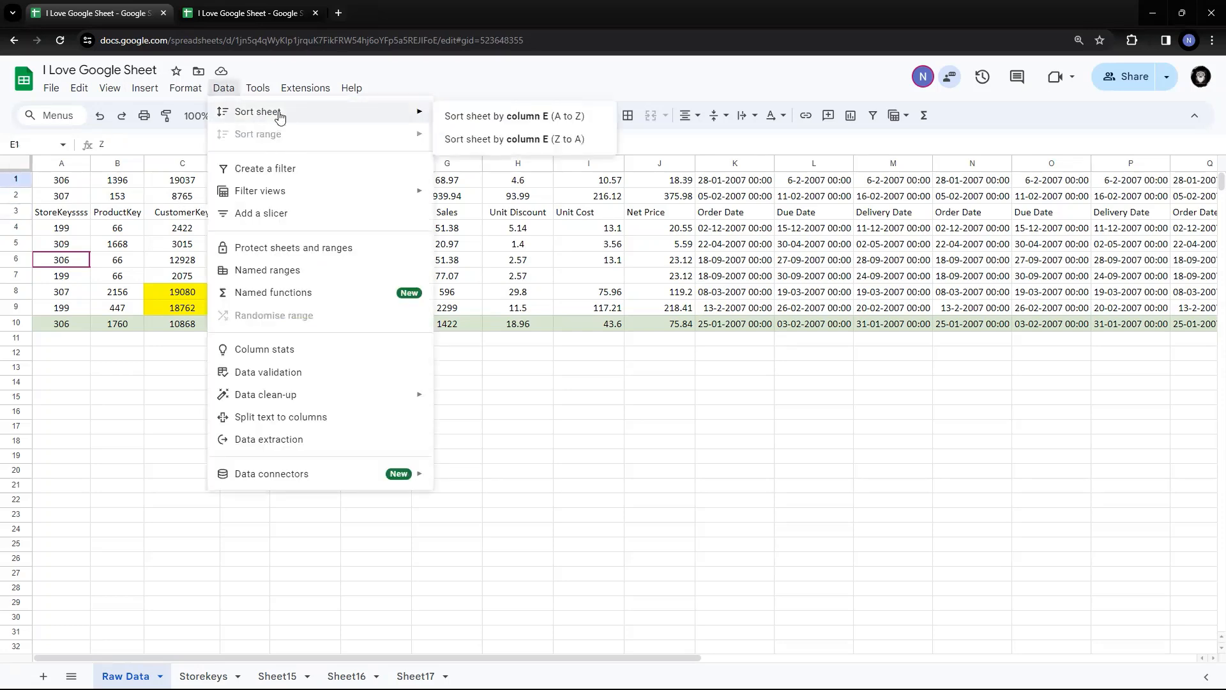
left_click(517, 140)
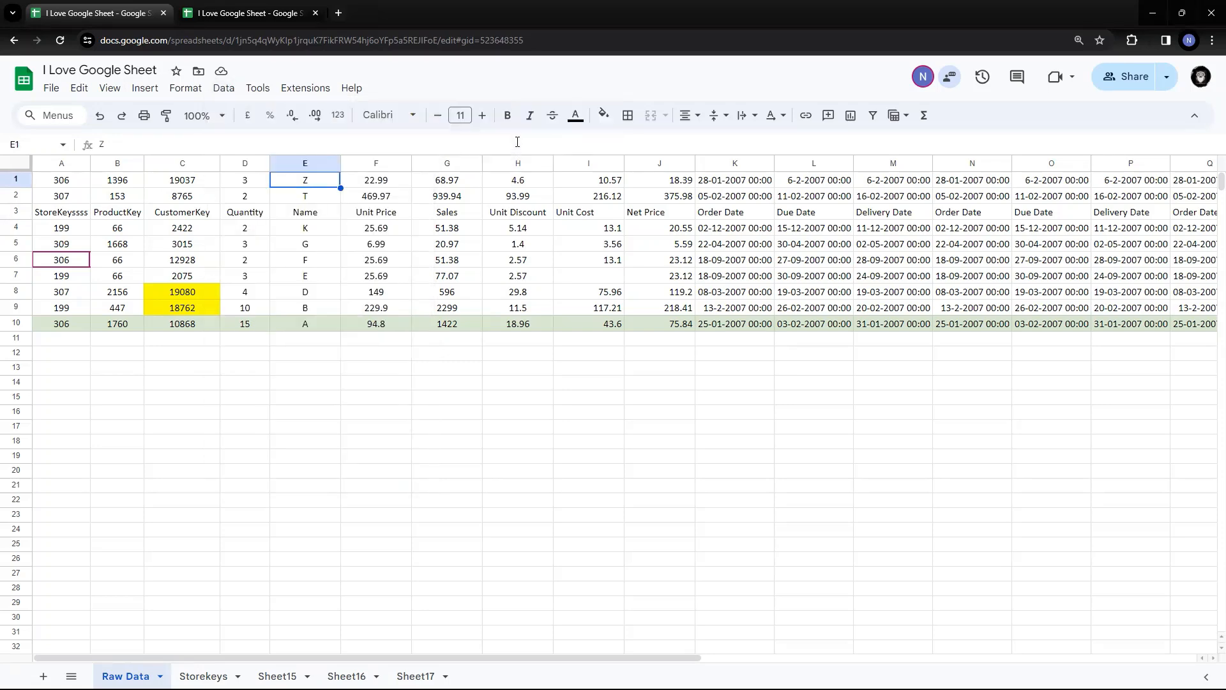
left_click(225, 88)
mouse_move(262, 113)
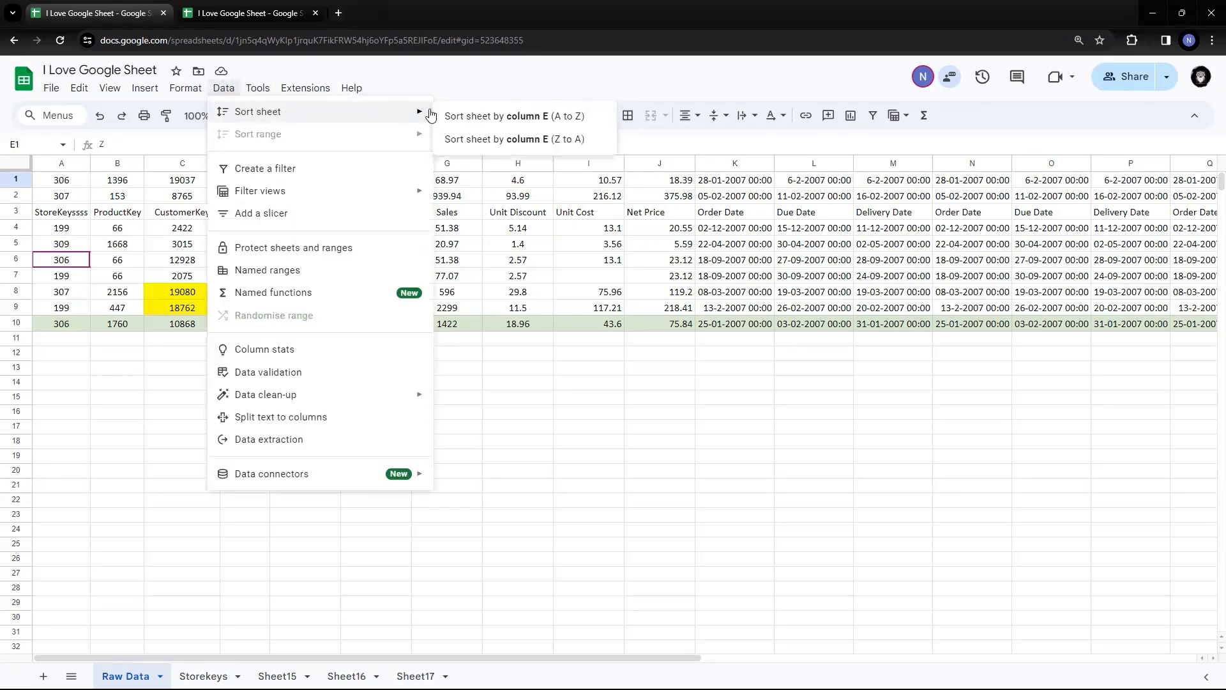
left_click(518, 118)
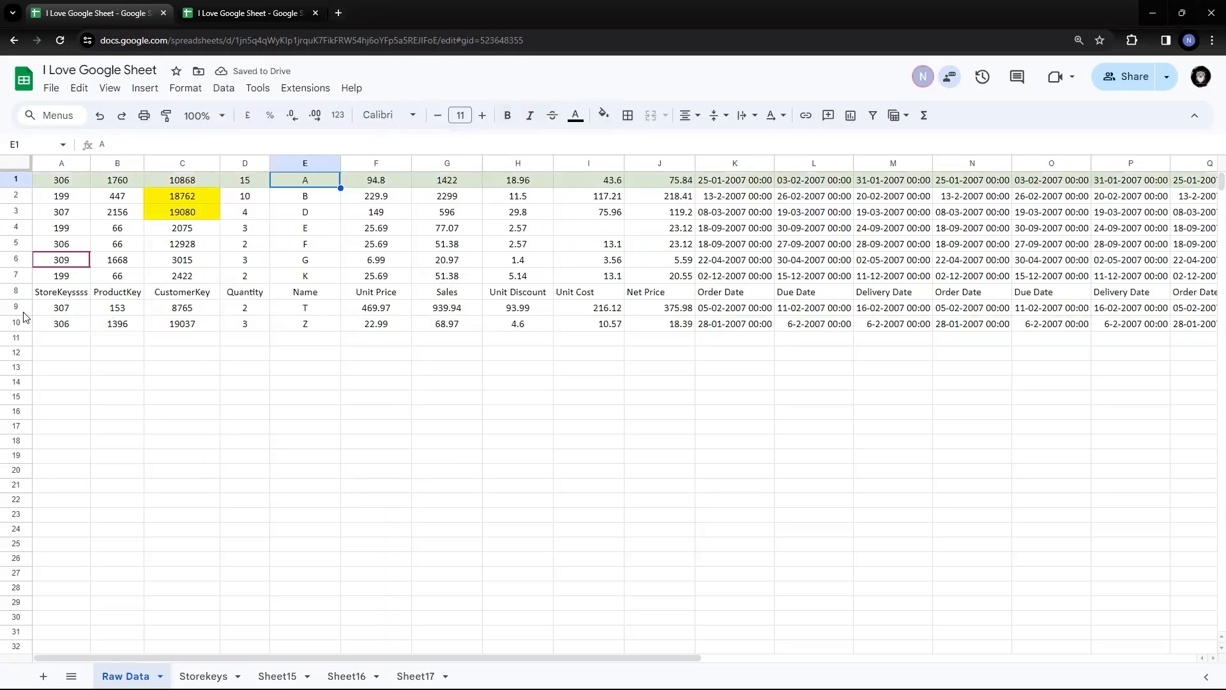
left_click(8, 290)
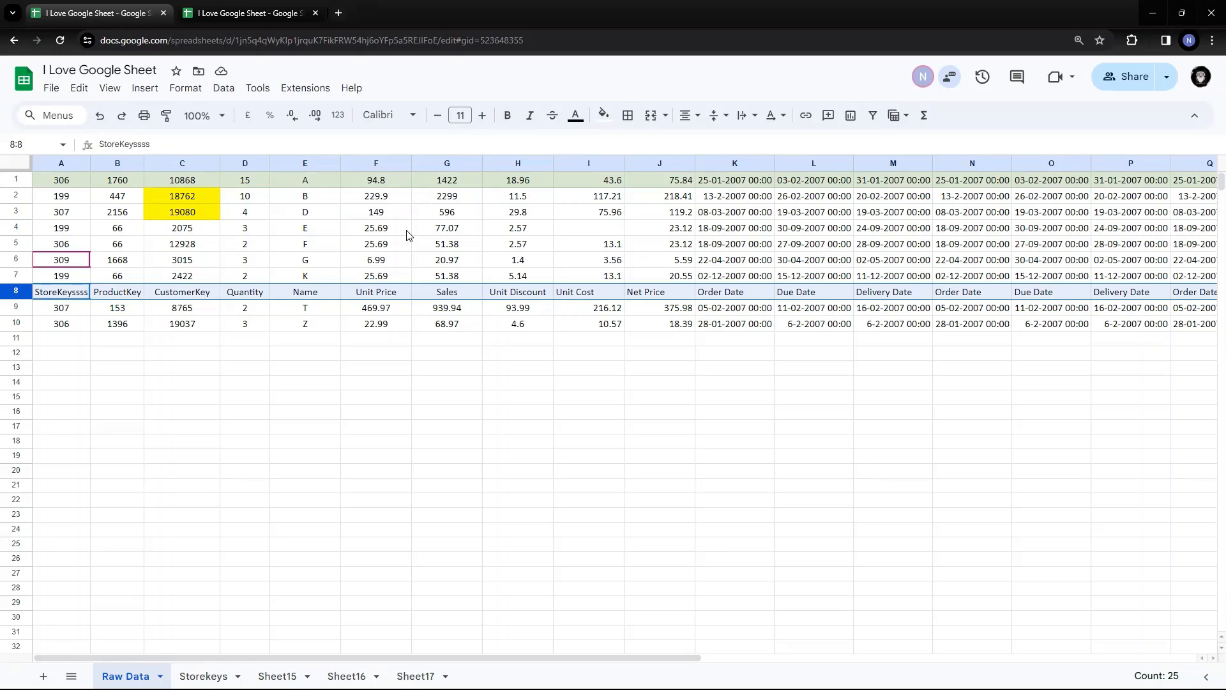
Undo the sorts with Ctrl+Z so headers return to row 1, then select E1 and E2
key("ctrl+z")
key("ctrl+z")
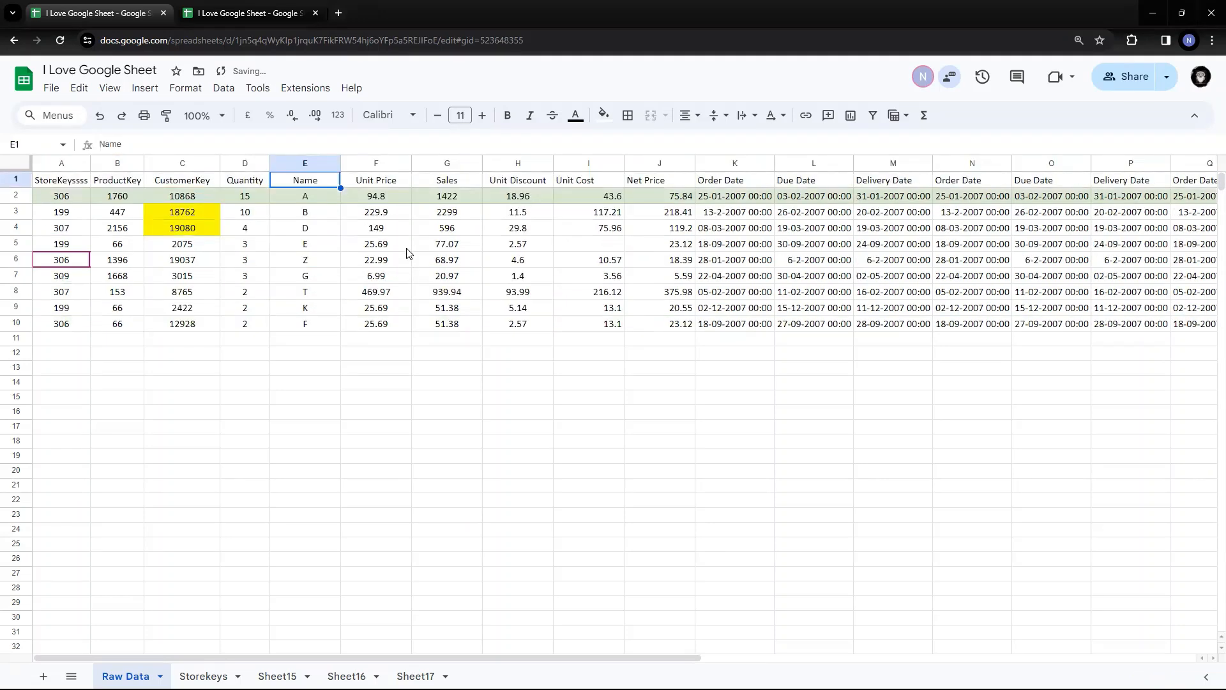
left_click(401, 263)
left_click(313, 184)
left_click(315, 202)
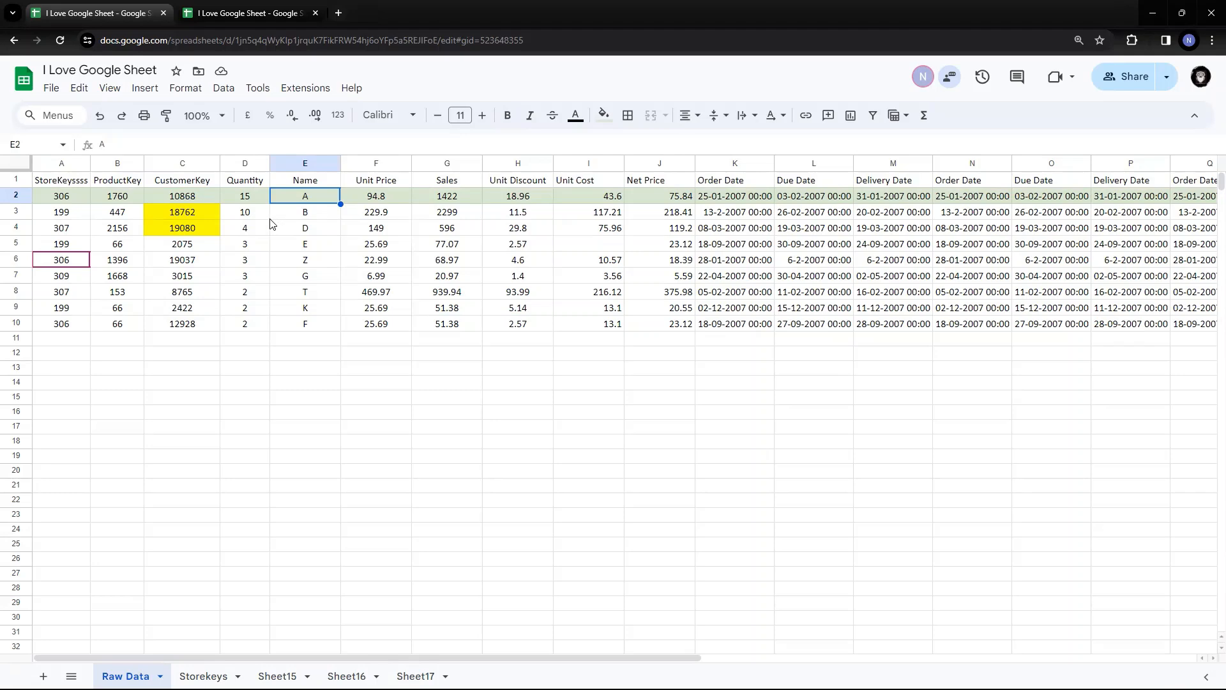
Select the whole table A1:Y10 using Ctrl+Home and Ctrl+Shift+Right/Down
left_click(266, 260)
key("ctrl+Home")
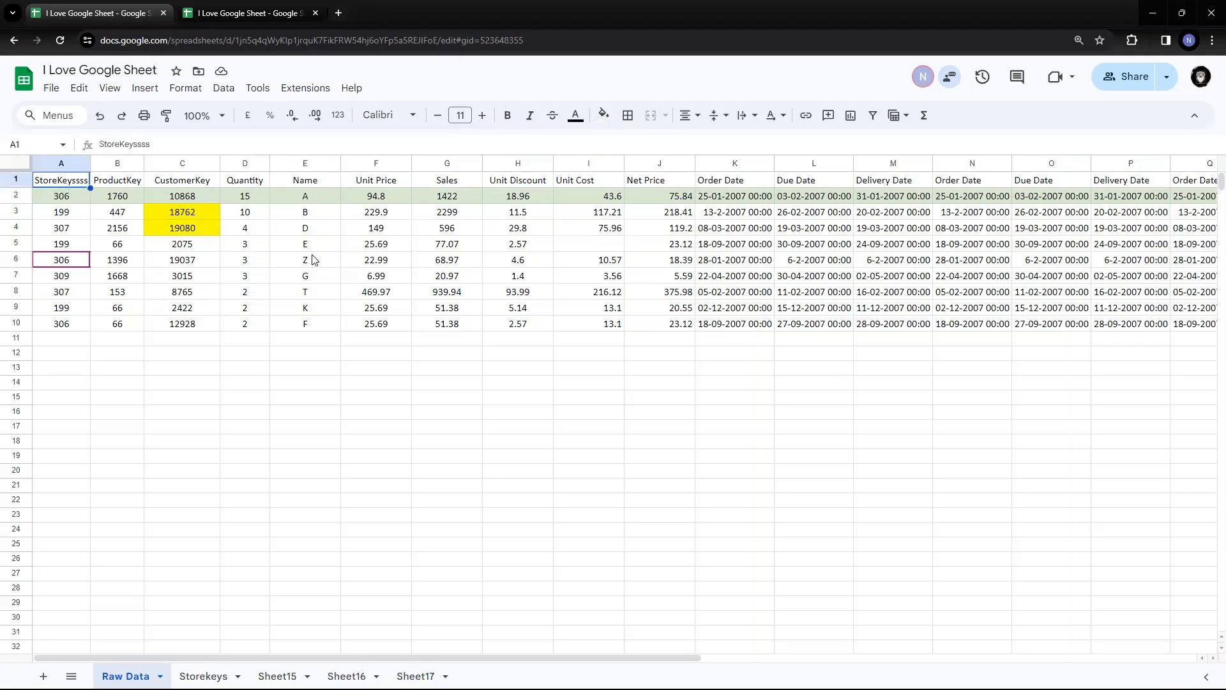
key("ctrl+shift+Right")
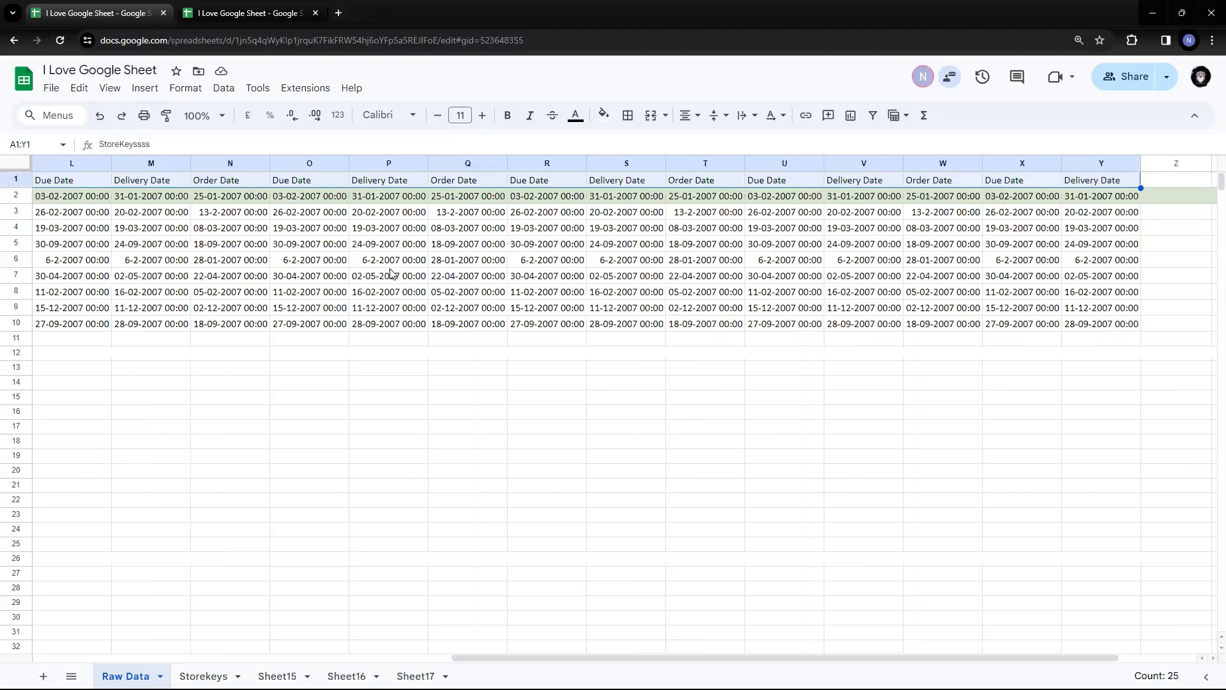
key("ctrl+shift+Down")
key("Left")
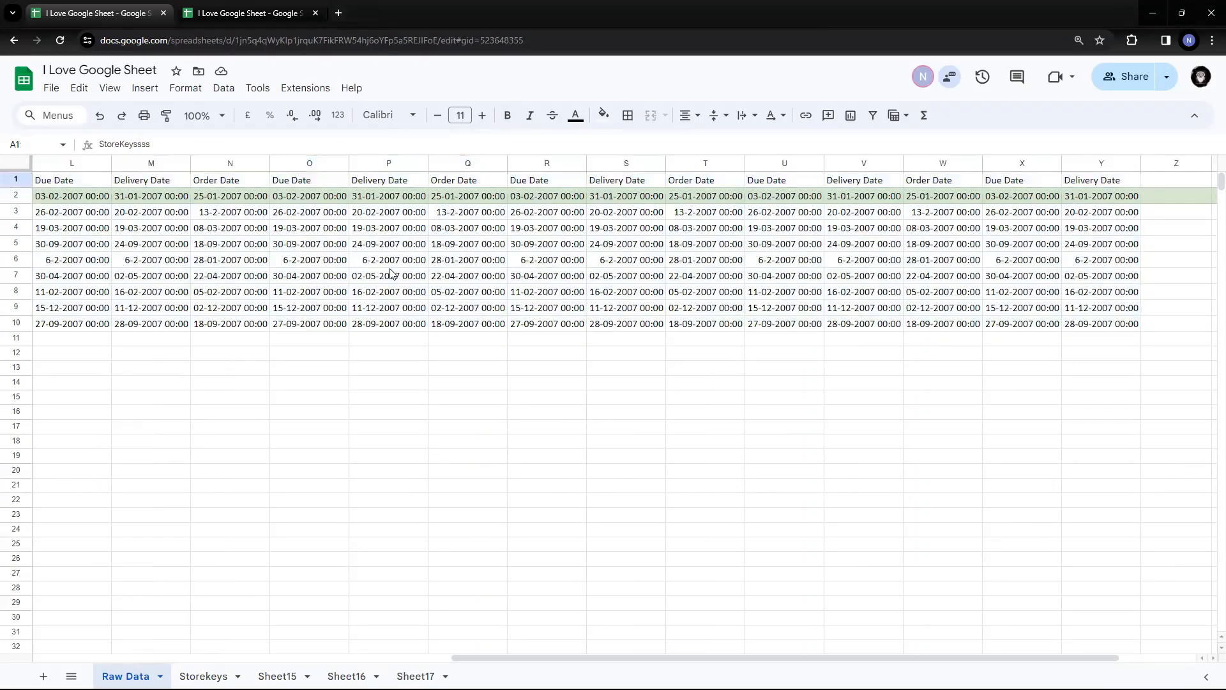
key("Right")
key("Left")
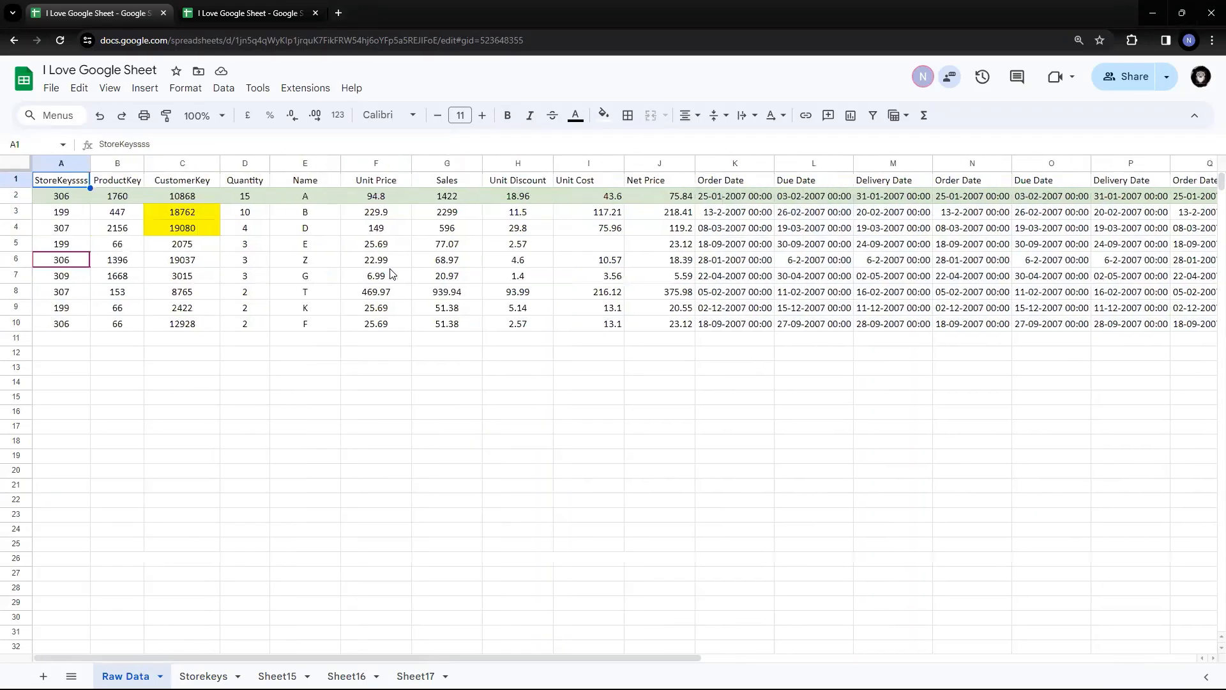
key("ctrl+shift+Right")
key("ctrl+shift+Down")
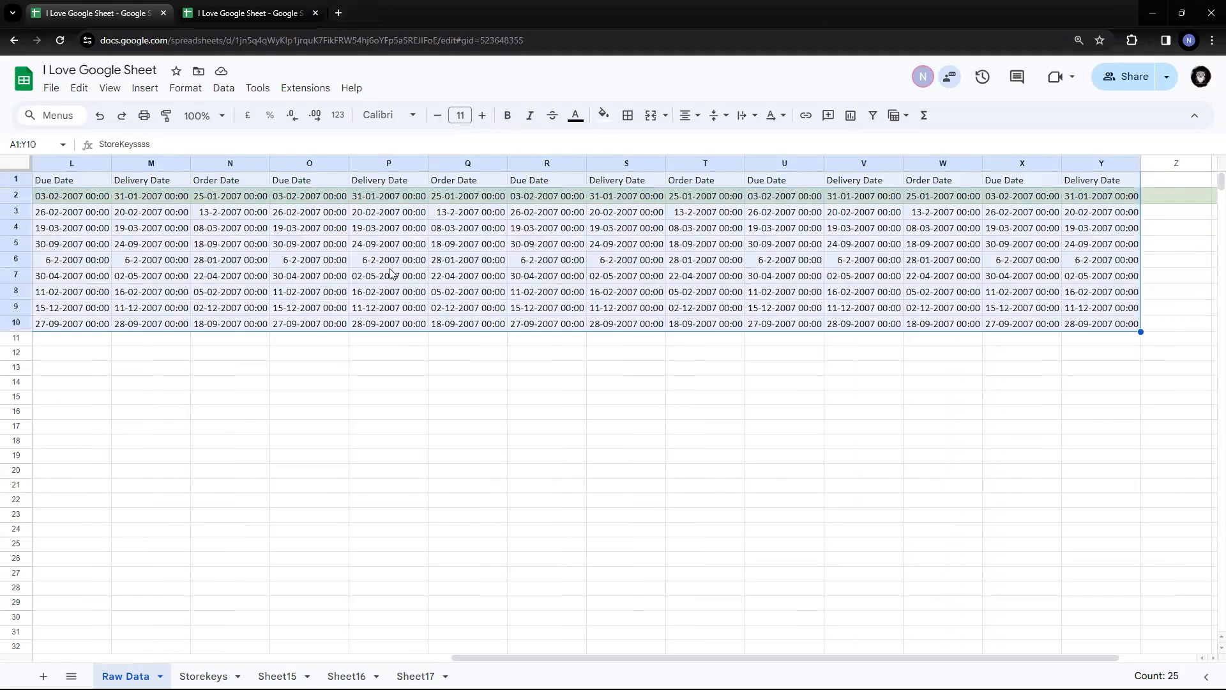
left_click_drag(460, 659, 57, 569)
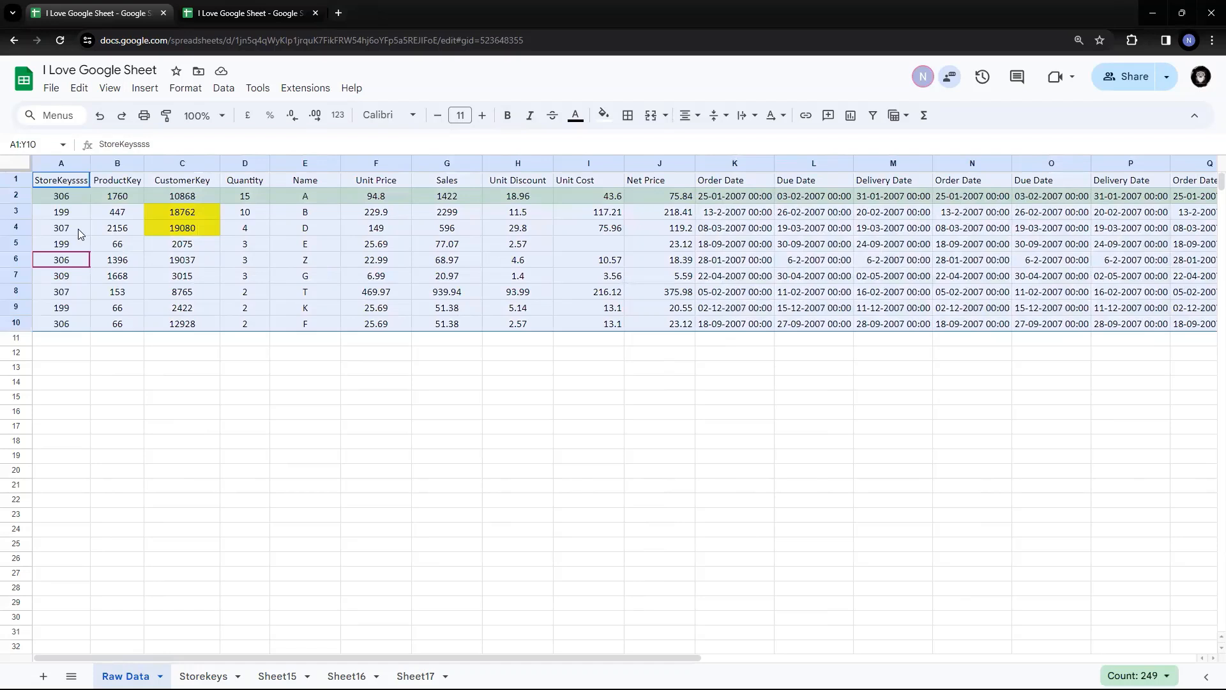
Select A1:F10, then reselect the full table A1:Y10 starting from A1
left_click(77, 230)
left_click_drag(73, 182, 608, 329)
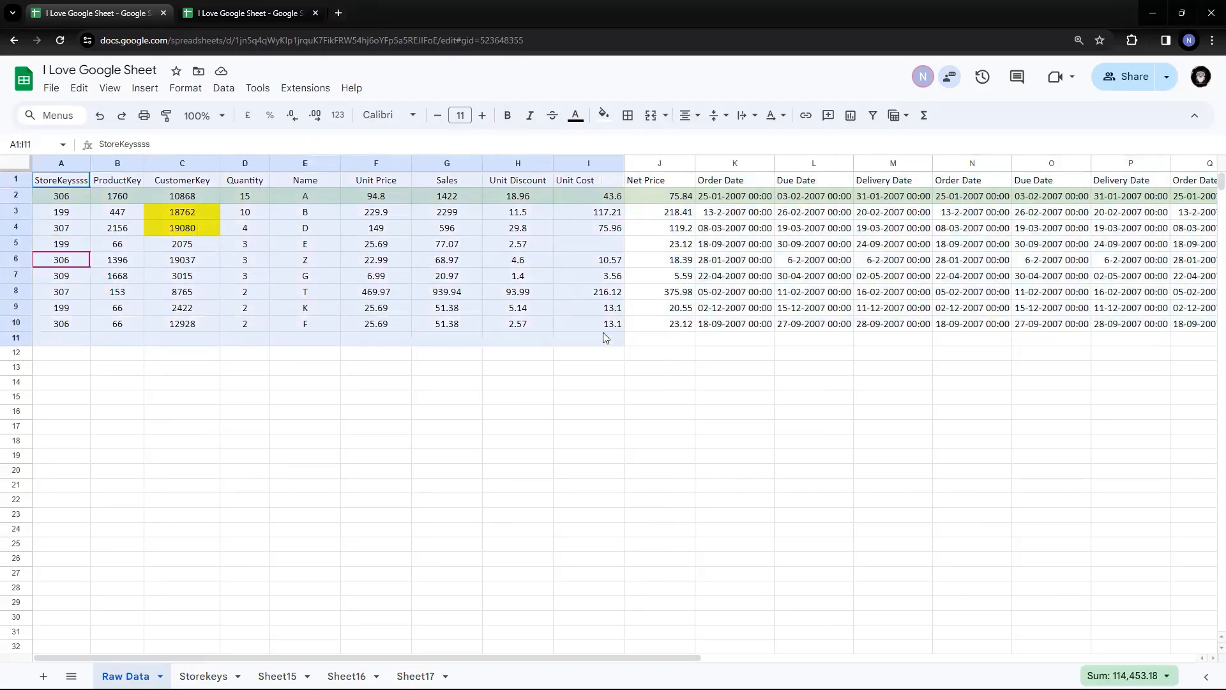
left_click(59, 184)
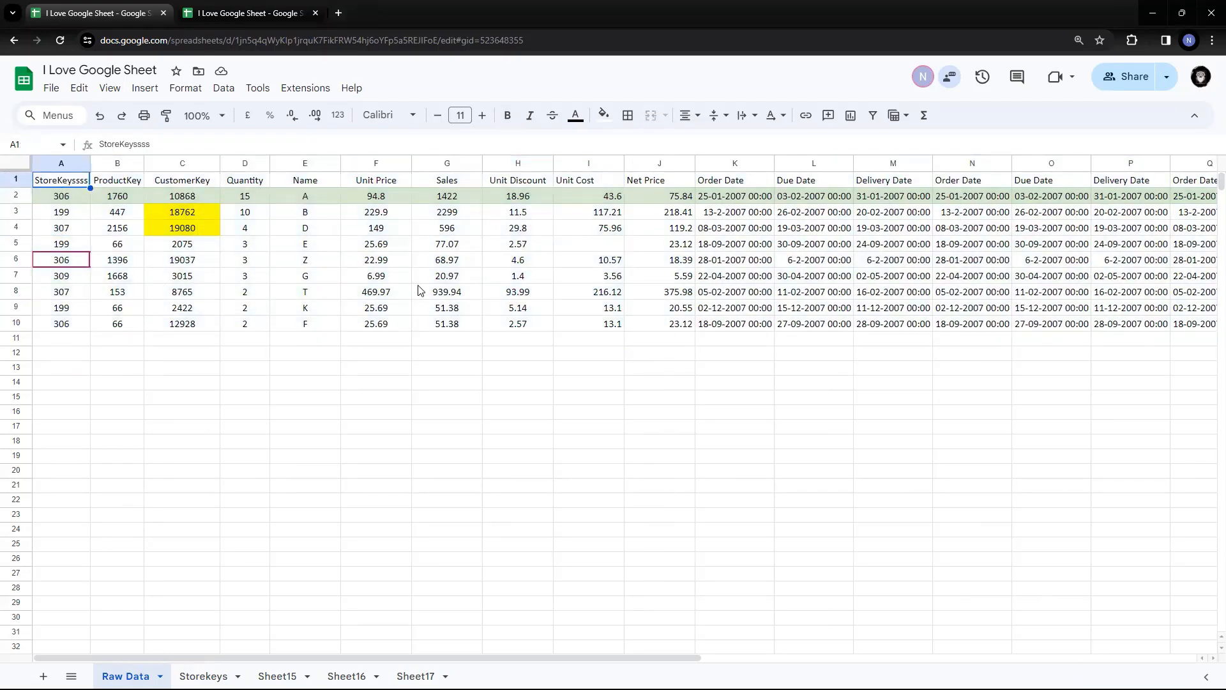
key("ctrl+shift+Right")
key("ctrl+shift+Down")
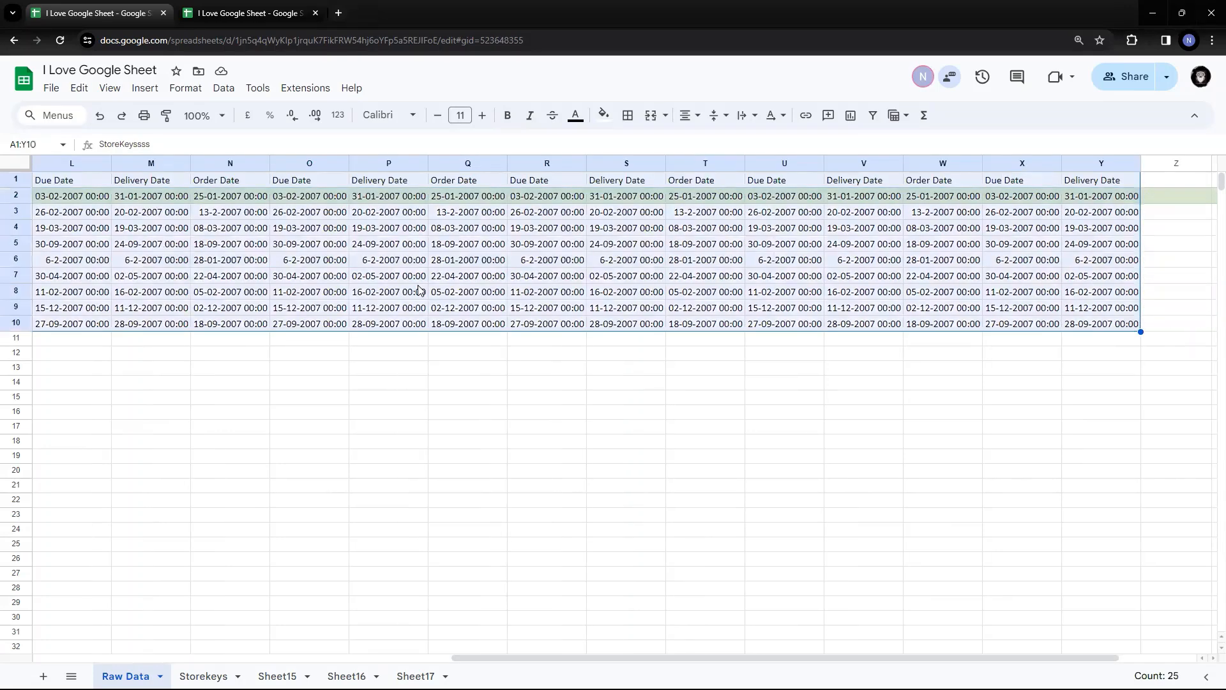
key("Left")
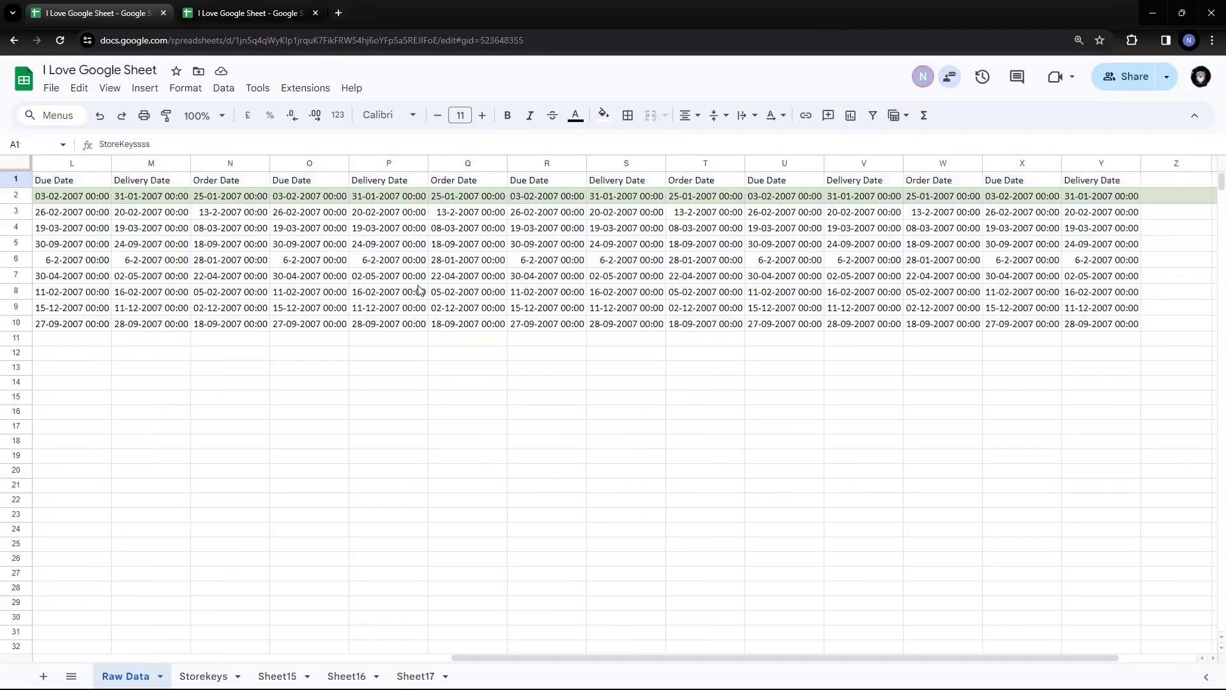
key("Down")
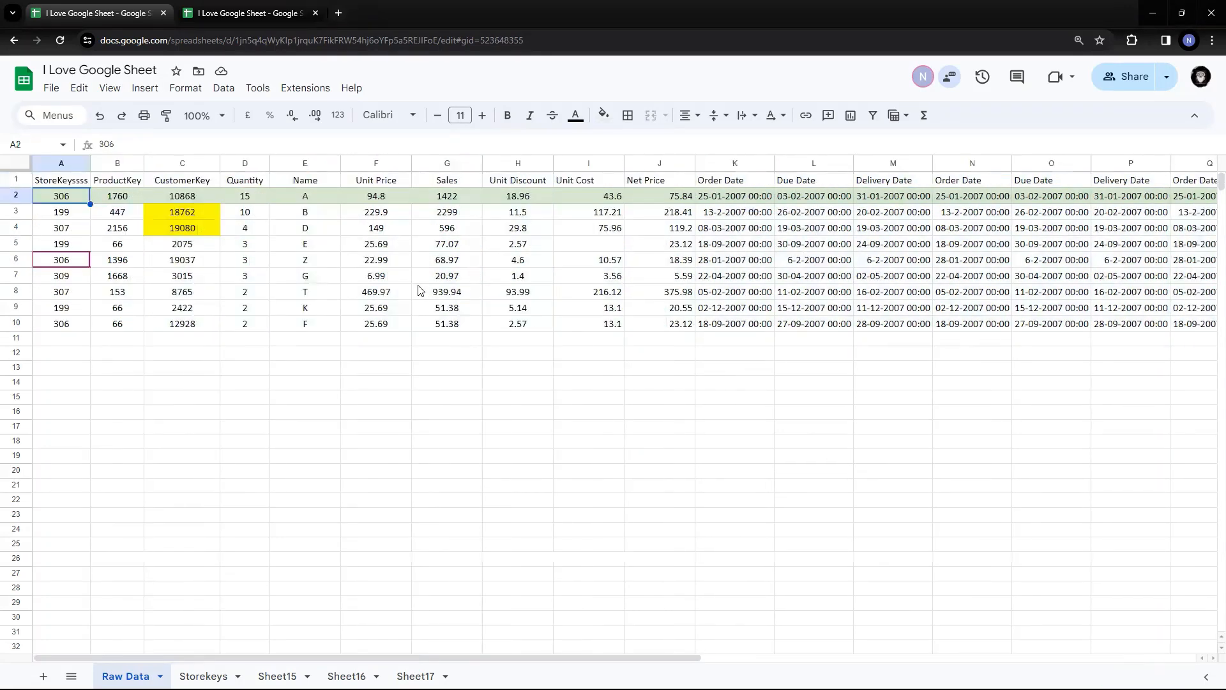
key("Up")
key("ctrl+shift+Right")
key("ctrl+shift+Down")
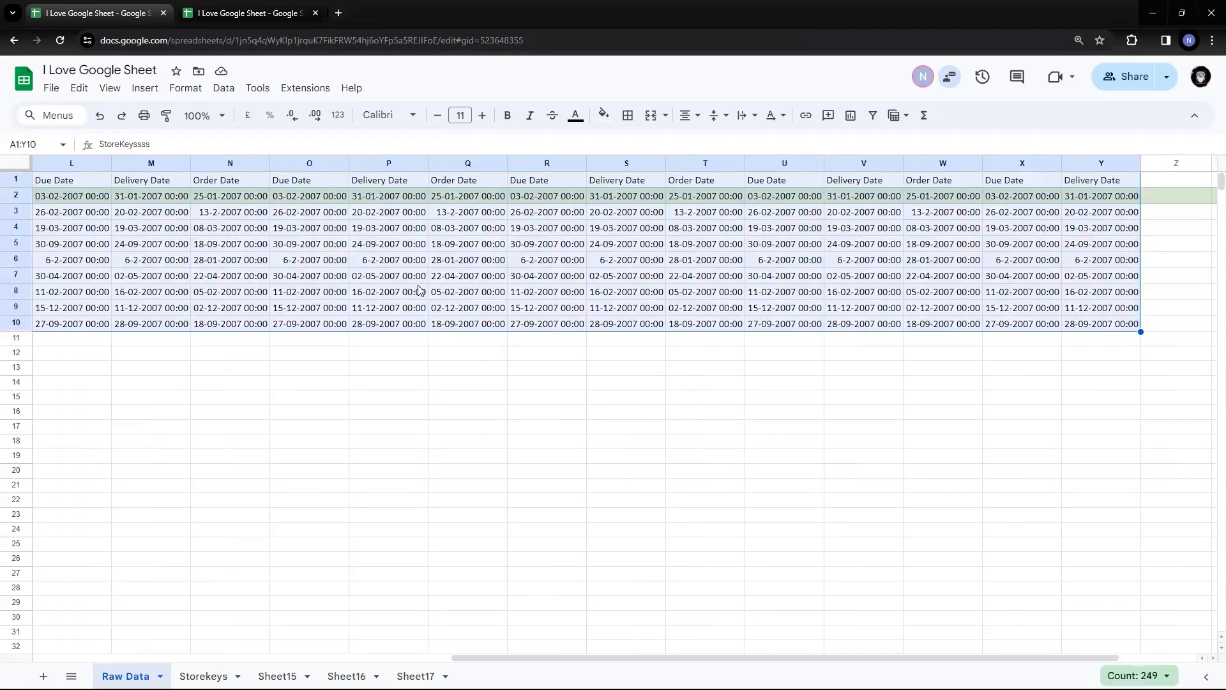
left_click_drag(443, 643, 1, 356)
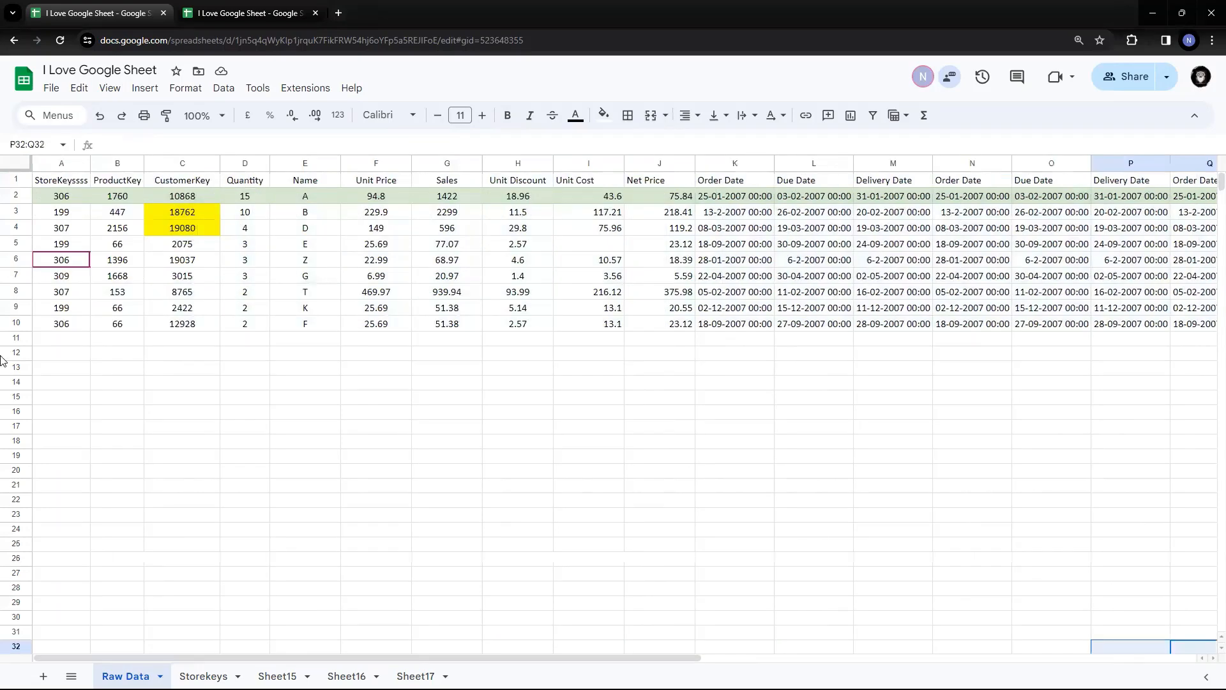
Select A1:Y10 once more by extending from A1 down to row 10 and across to Y
left_click(53, 179)
key("ctrl+shift+Down")
key("ctrl+shift+Right")
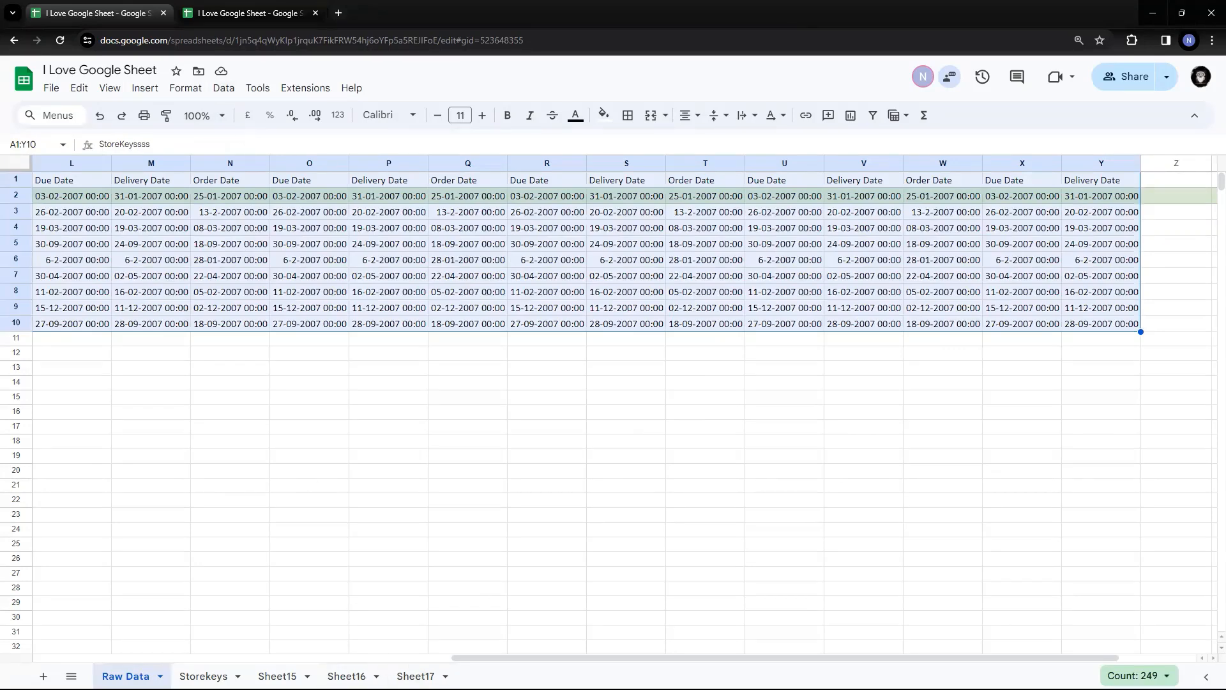
left_click_drag(454, 658, 61, 652)
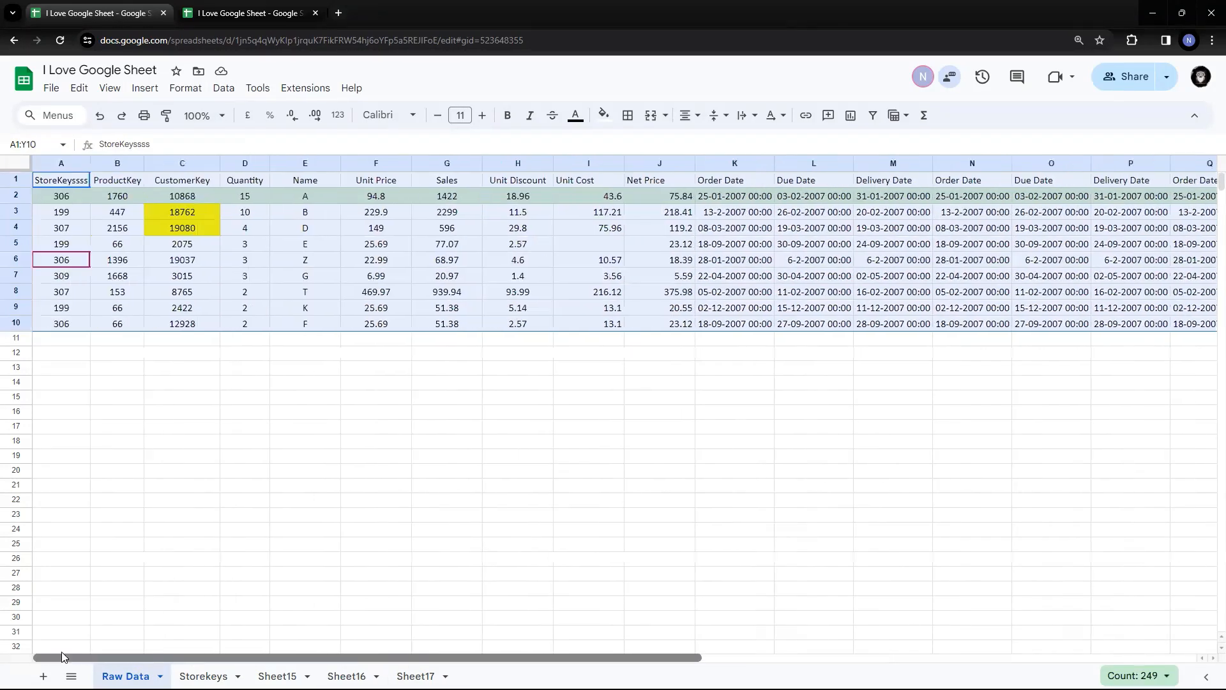
Check the Data menu's sort choices, then dismiss it leaving the nine records unsorted
left_click(225, 89)
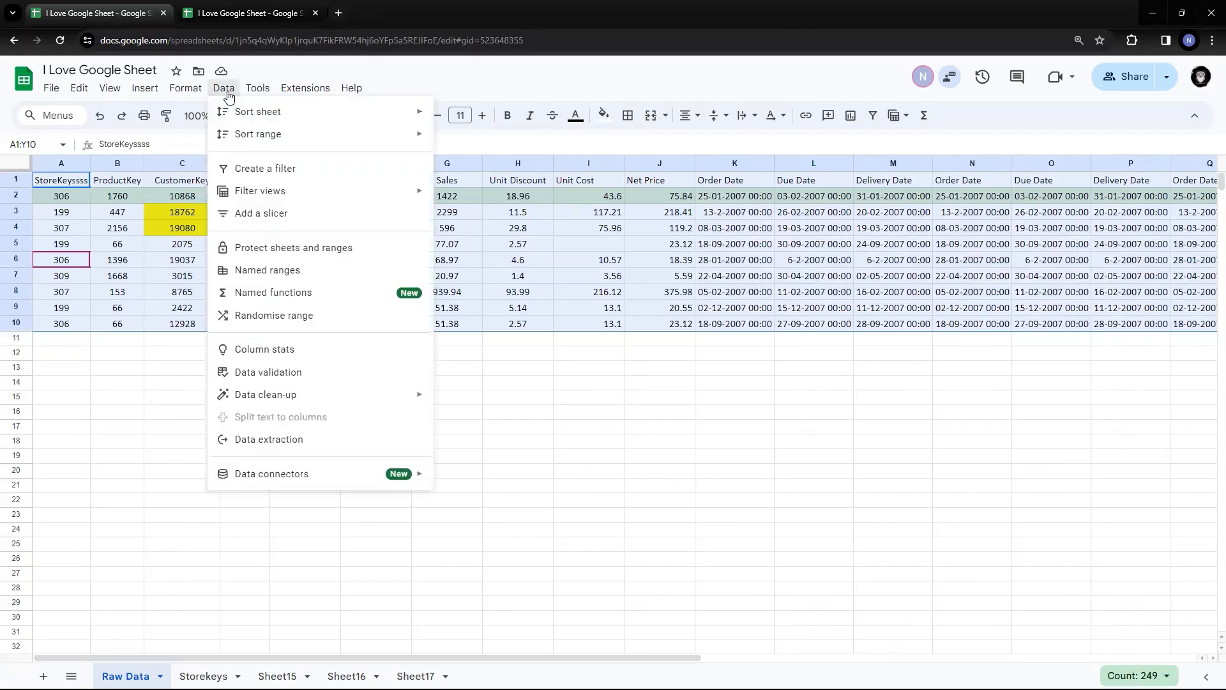
mouse_move(258, 139)
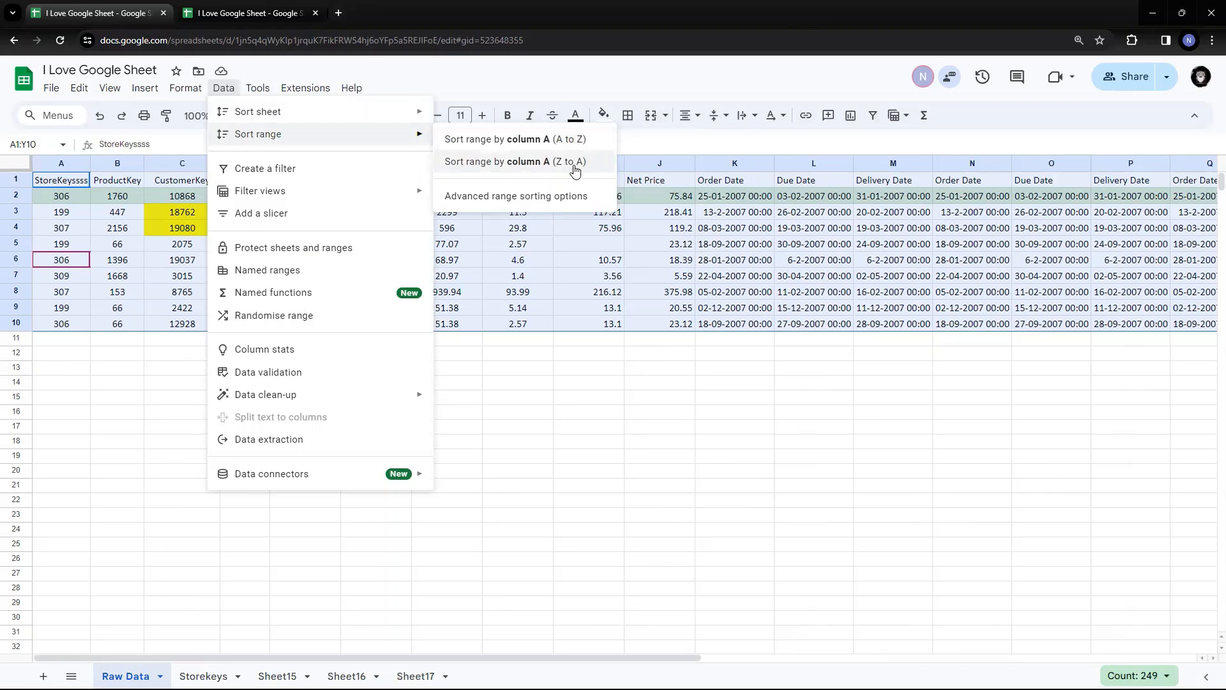
left_click(677, 278)
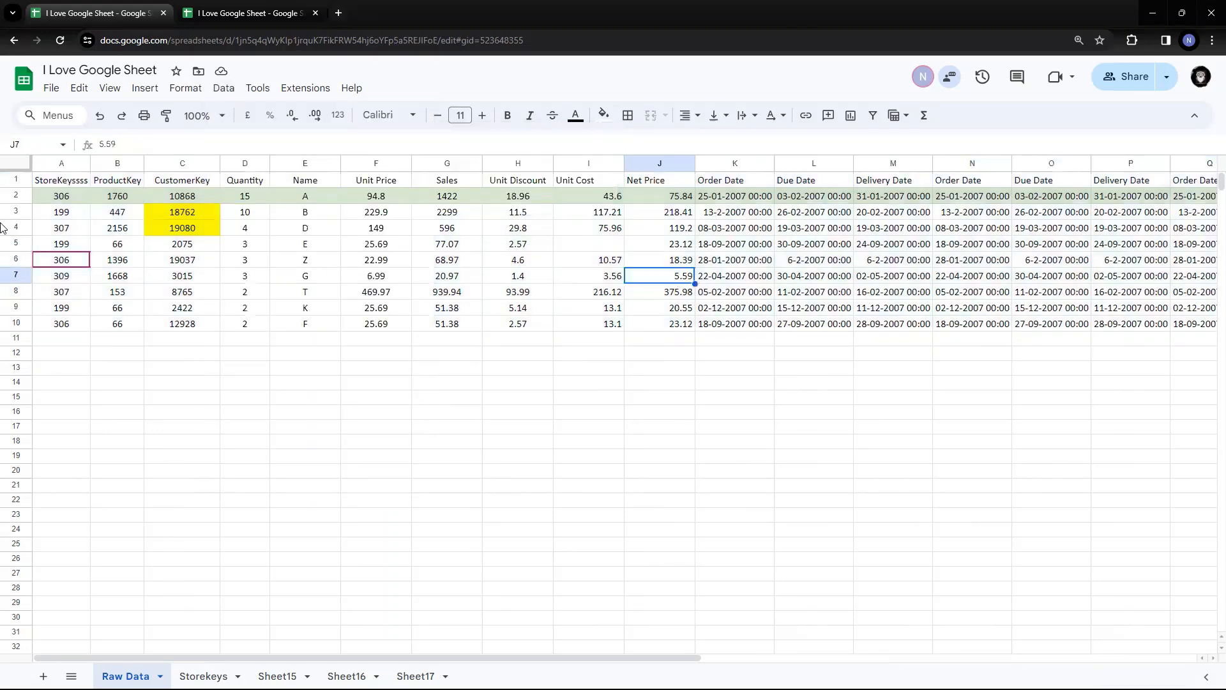
Select data rows 2 through 10 by their row headers
left_click(22, 198)
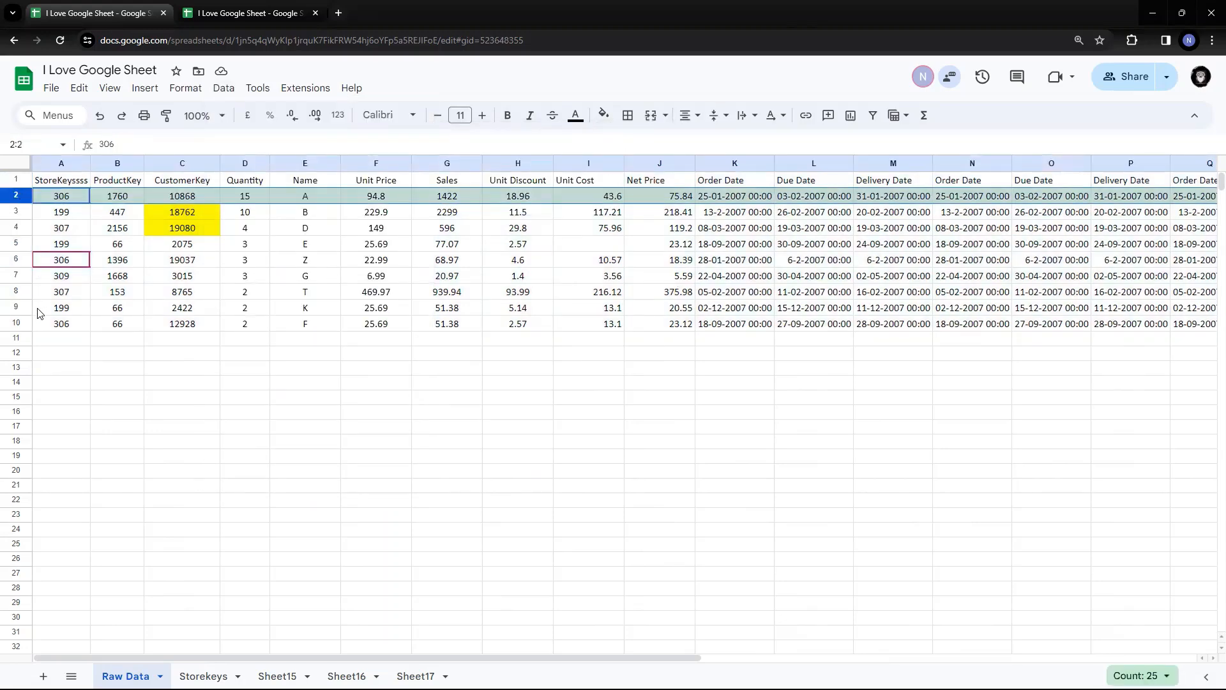
left_click(17, 326, "shift")
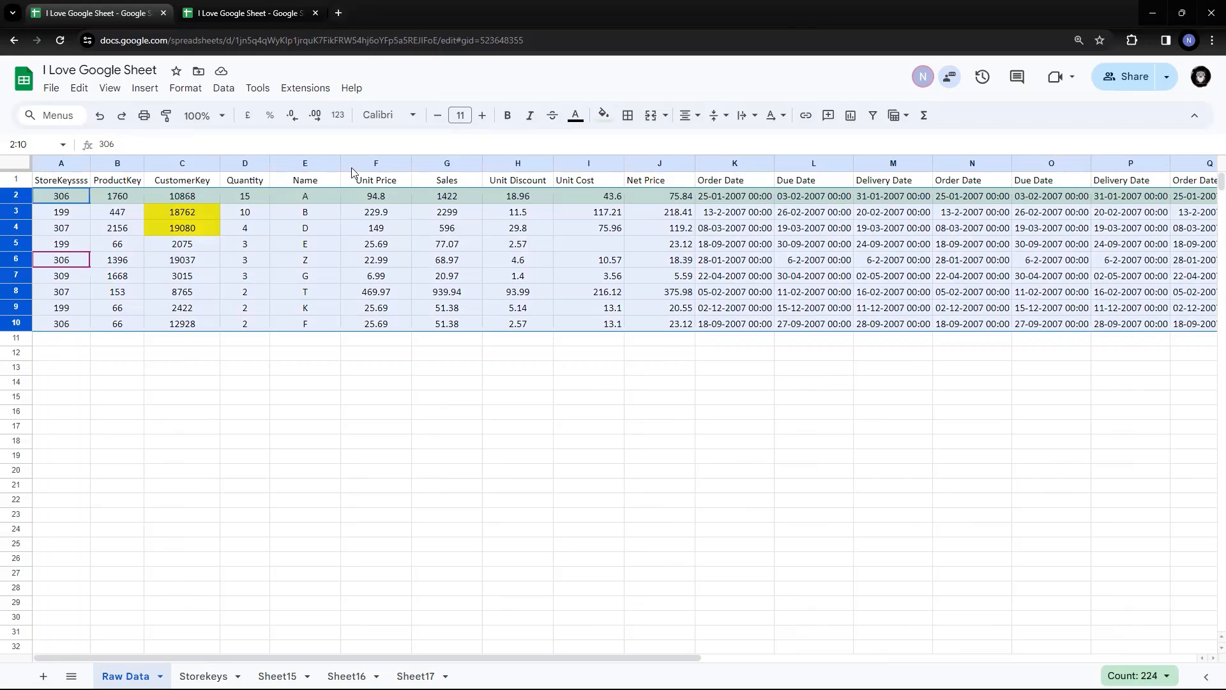
left_click(304, 201)
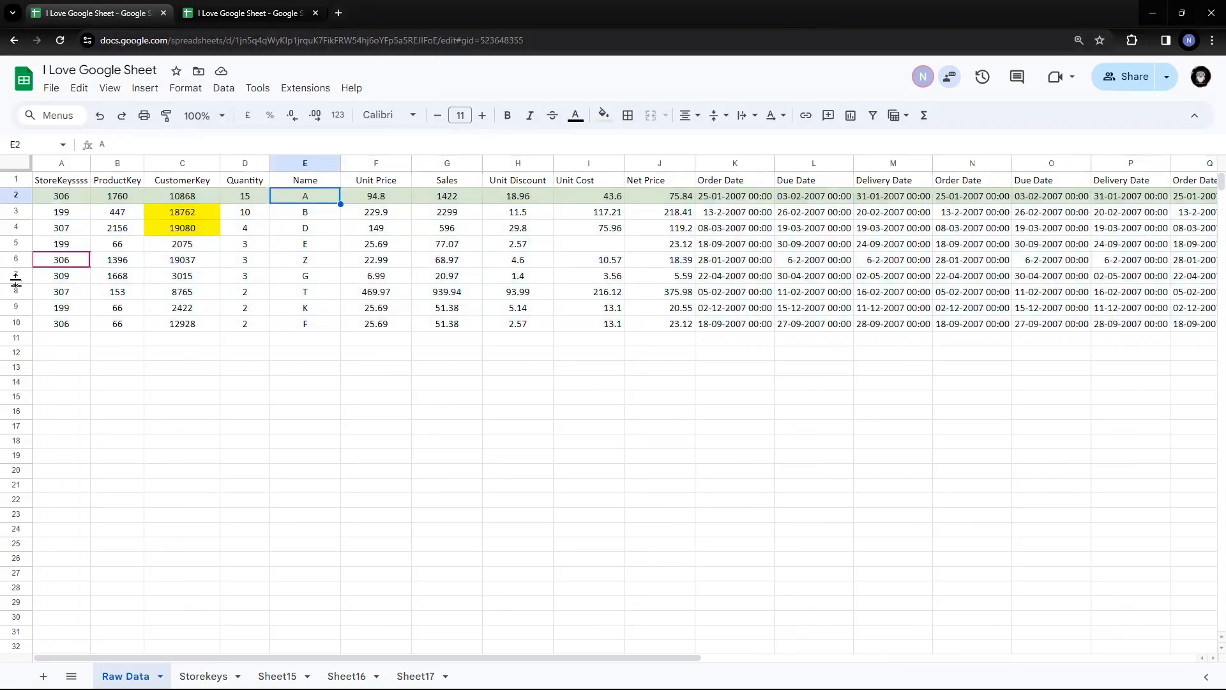
left_click(16, 195)
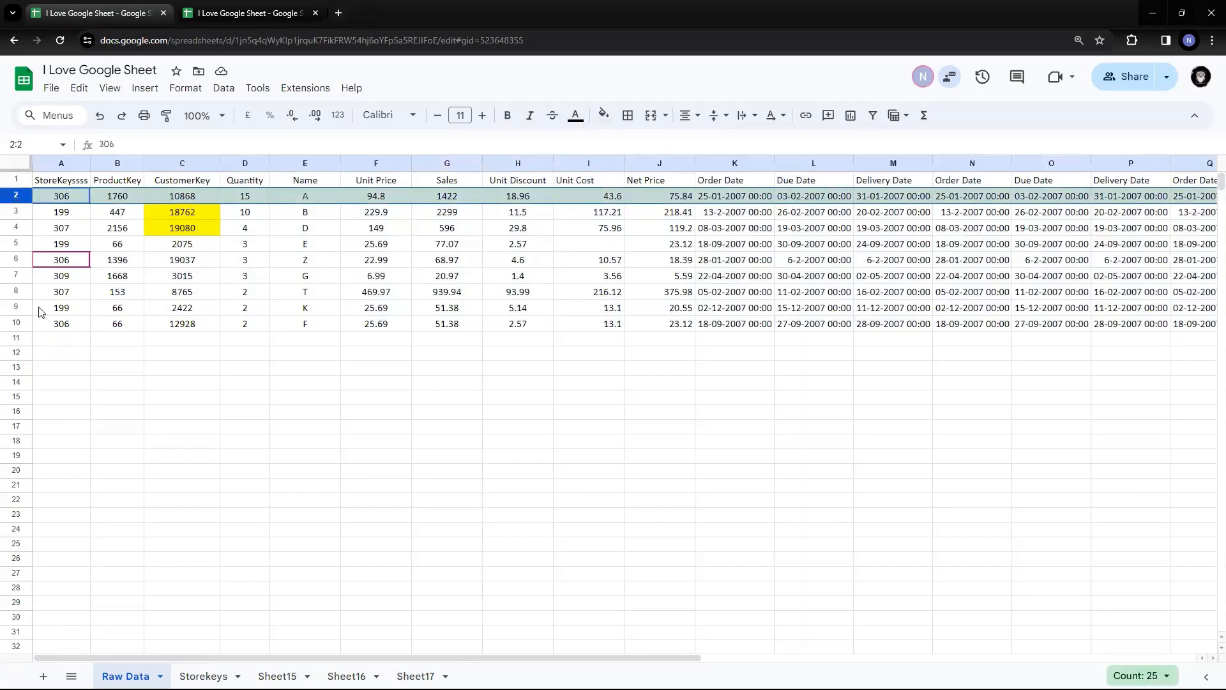
left_click(16, 324, "shift")
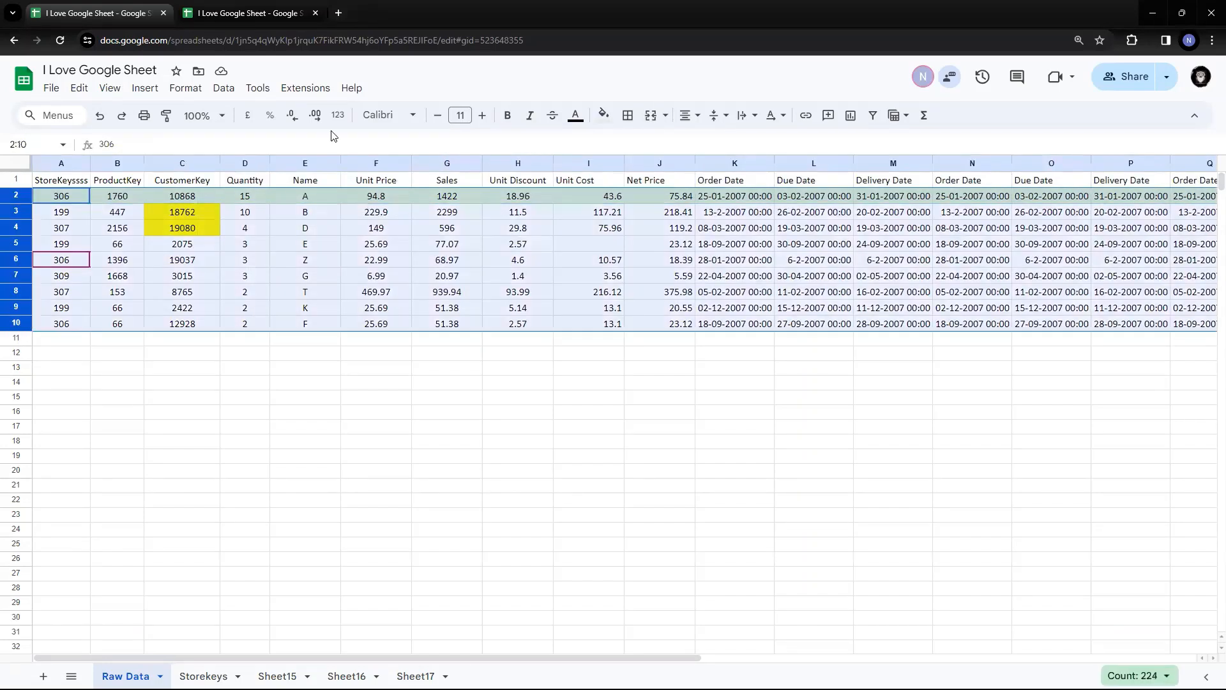
Sort rows 2–10 by column A, Z to A, so StoreKeyssss runs 309 down to 199
left_click(222, 94)
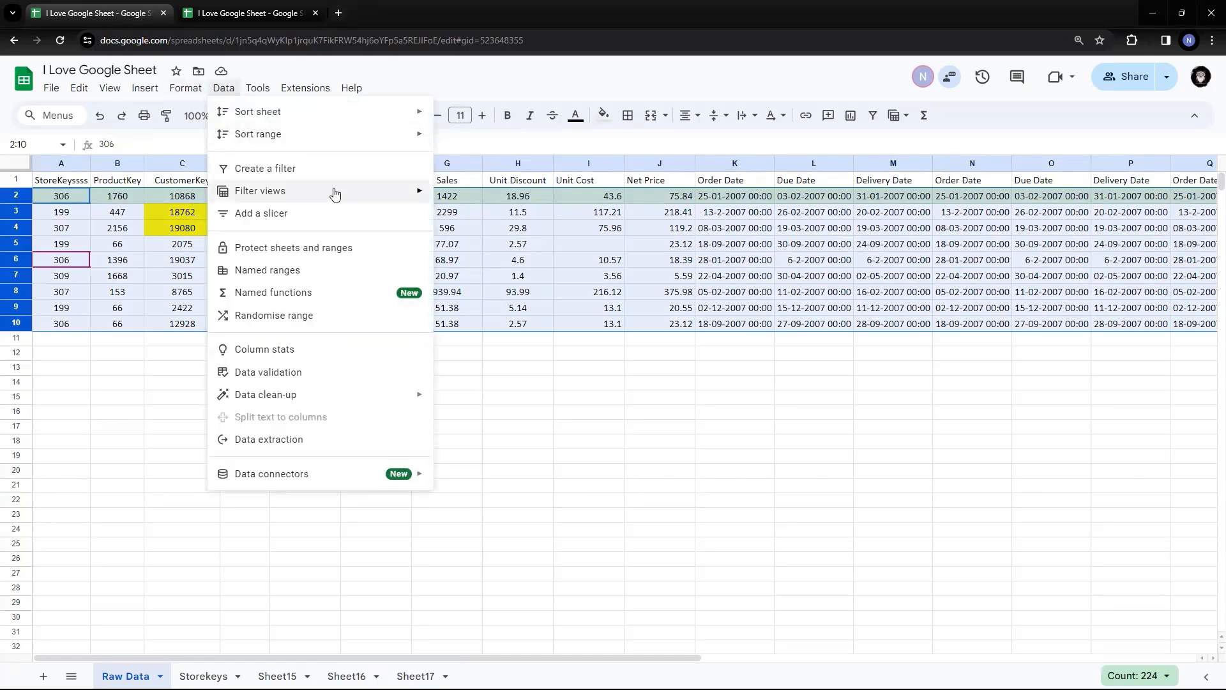
mouse_move(332, 135)
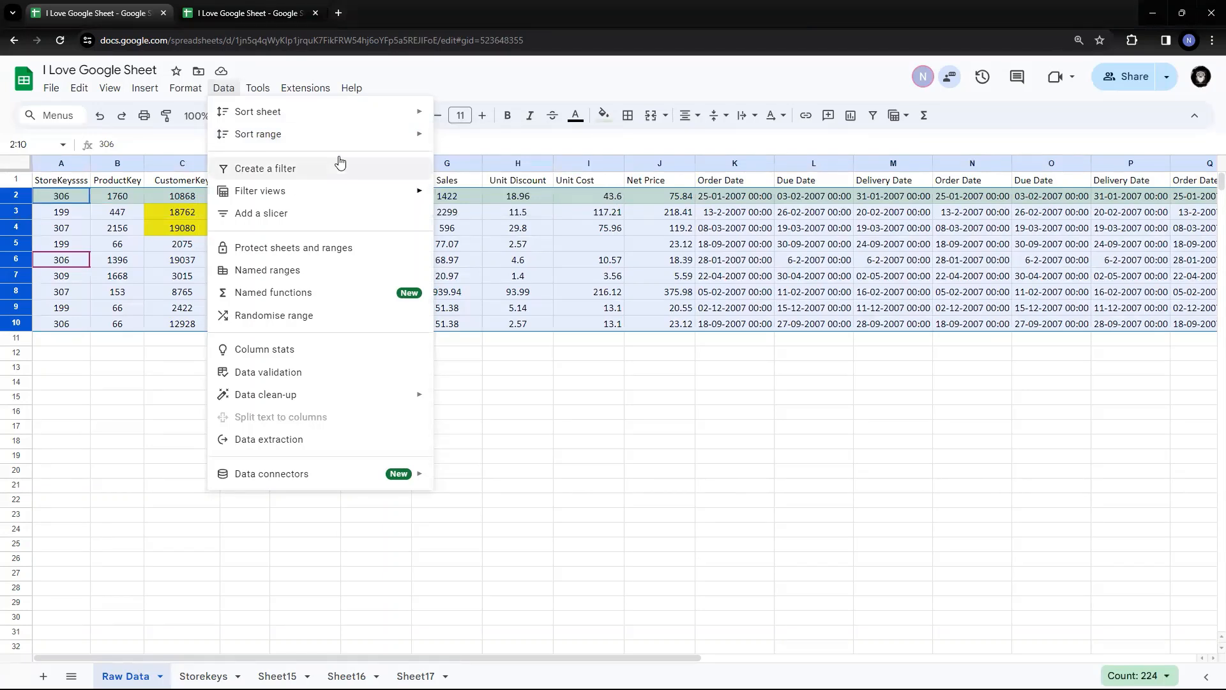
mouse_move(354, 136)
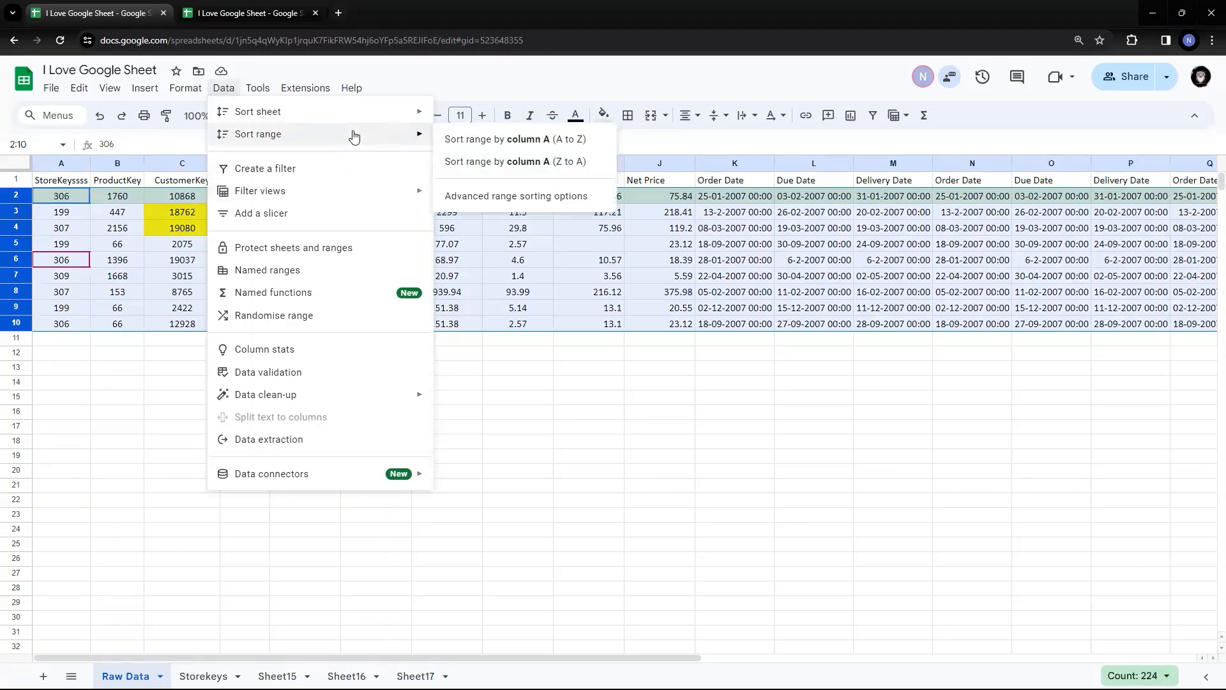
left_click(557, 163)
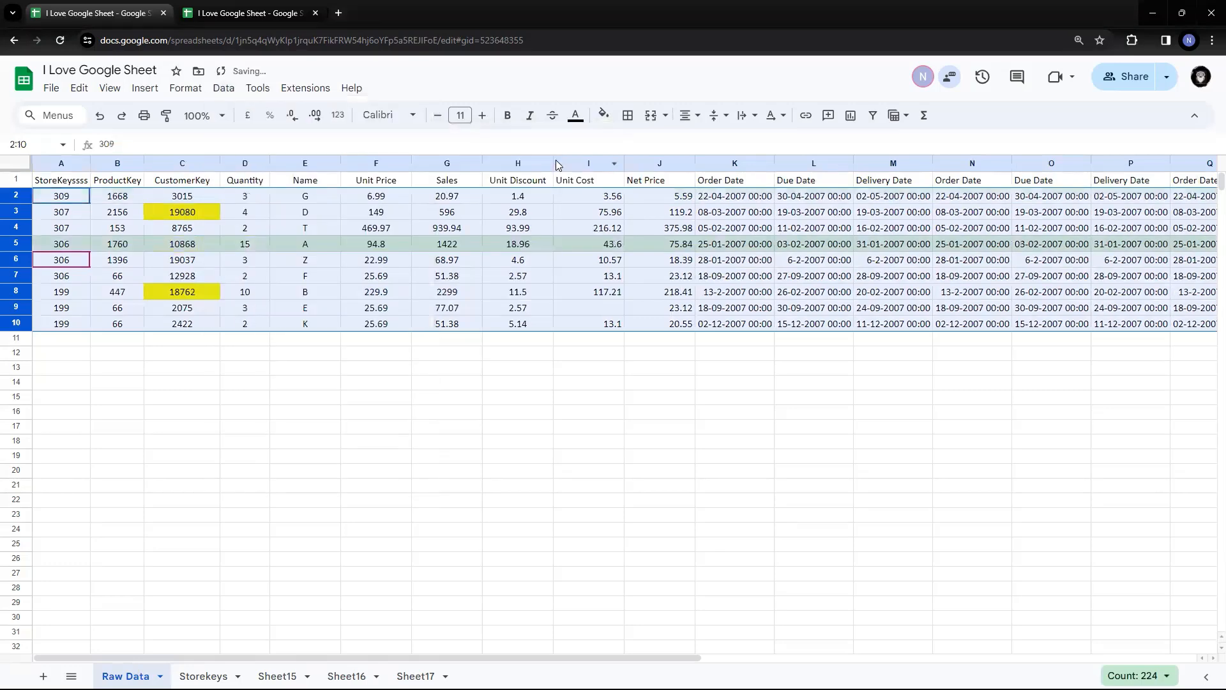
left_click(247, 261)
left_click(60, 184)
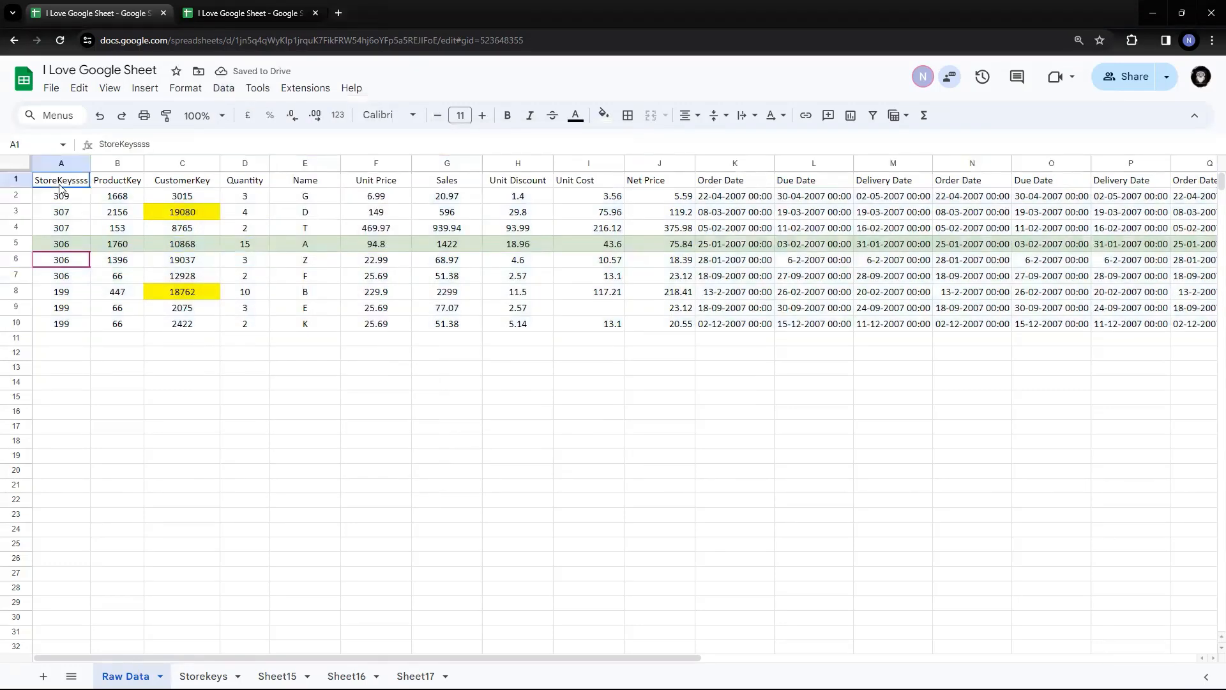
Sort rows 2–10 by column A, A to Z, so StoreKeyssss runs 199 up to 309
left_click_drag(75, 200, 72, 332)
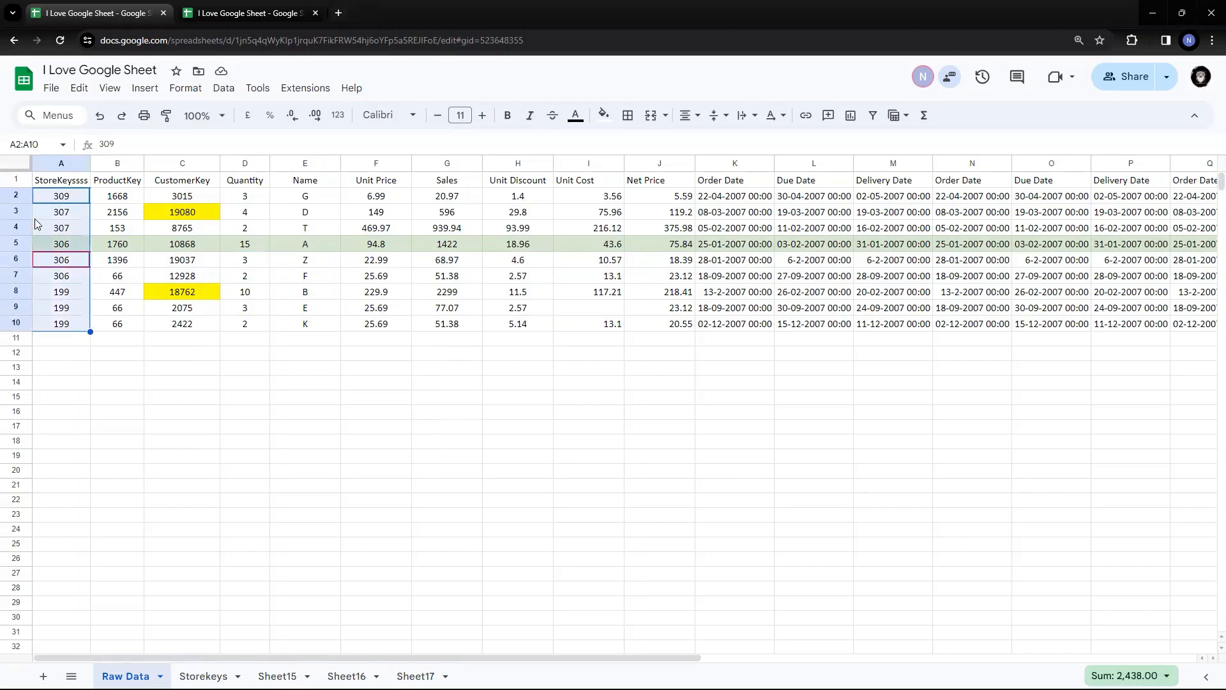
left_click_drag(5, 198, 12, 321)
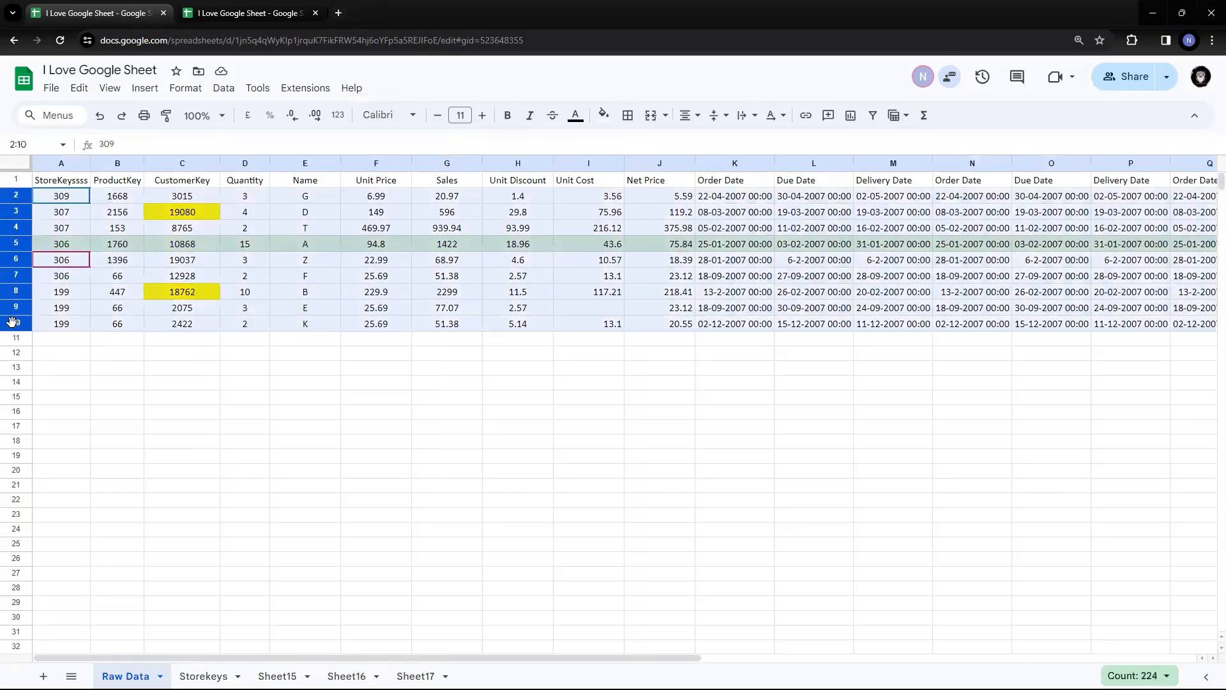
left_click(224, 89)
mouse_move(275, 134)
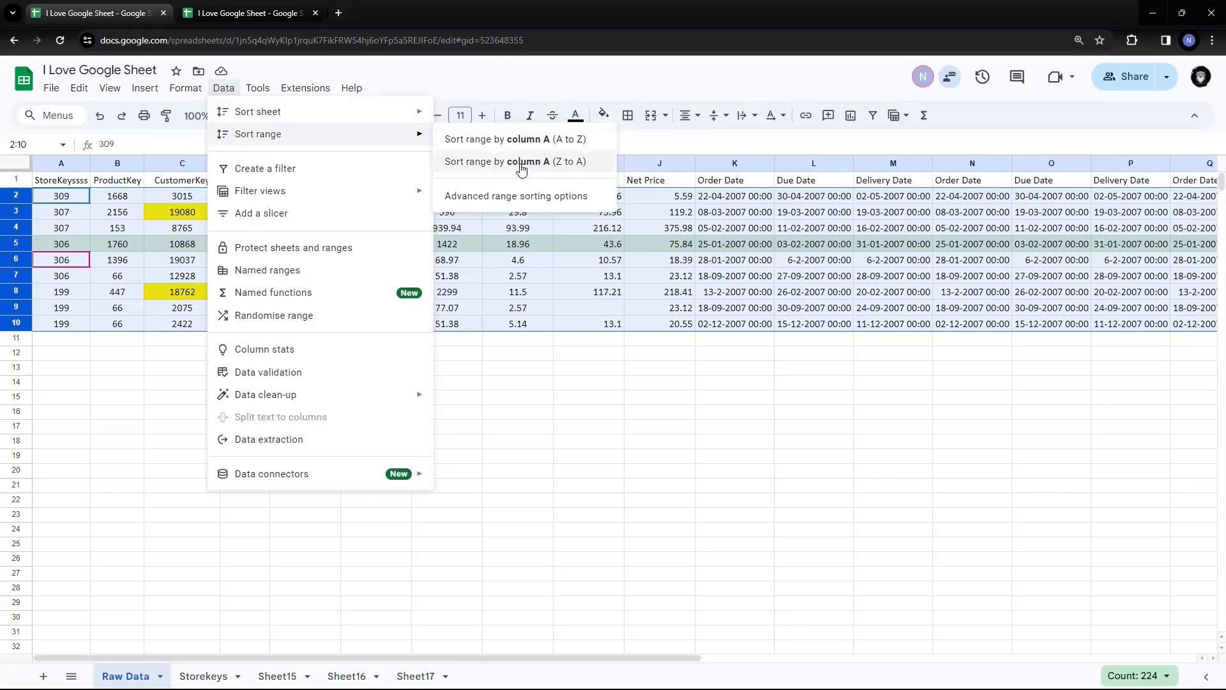
left_click(519, 141)
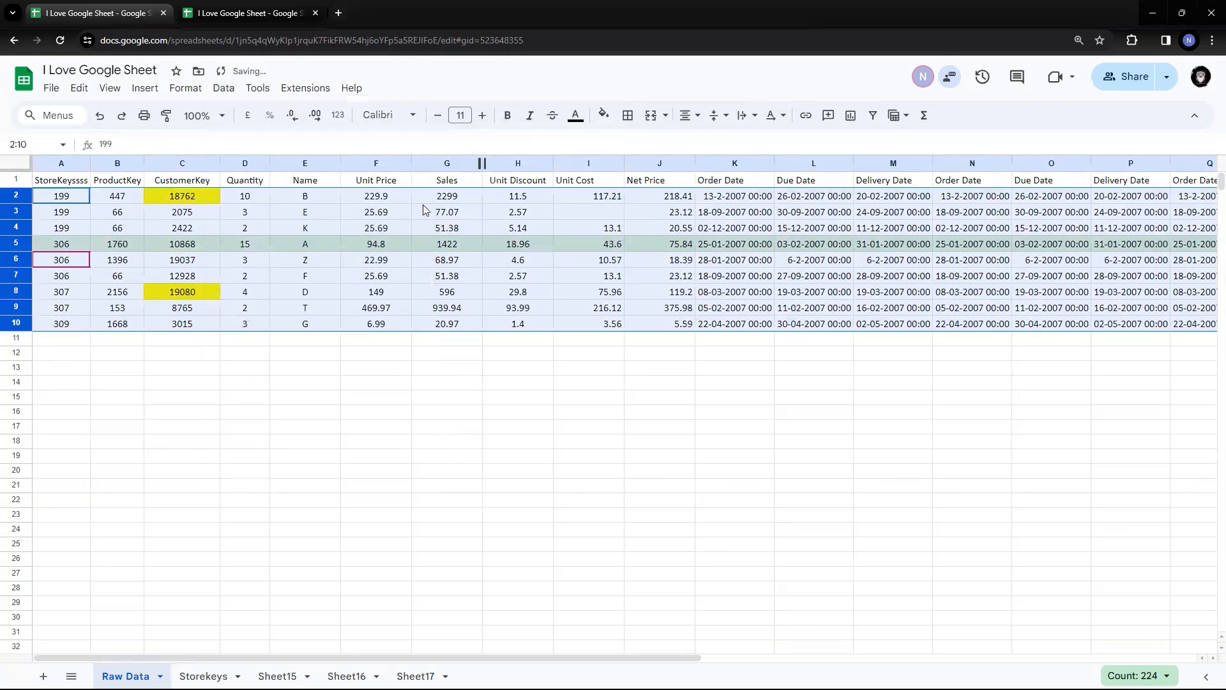
Check the Sales formula in G5, then select the whole table A1:Y10 with Ctrl+A
left_click_drag(85, 196, 83, 328)
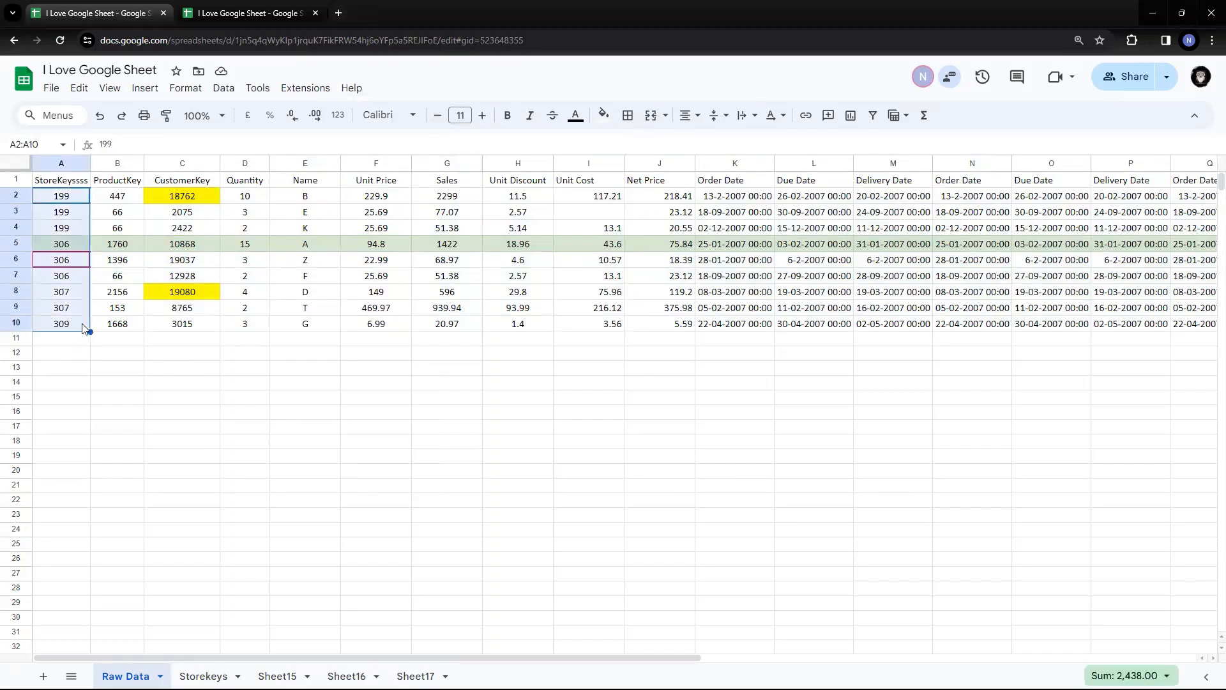
left_click(417, 244)
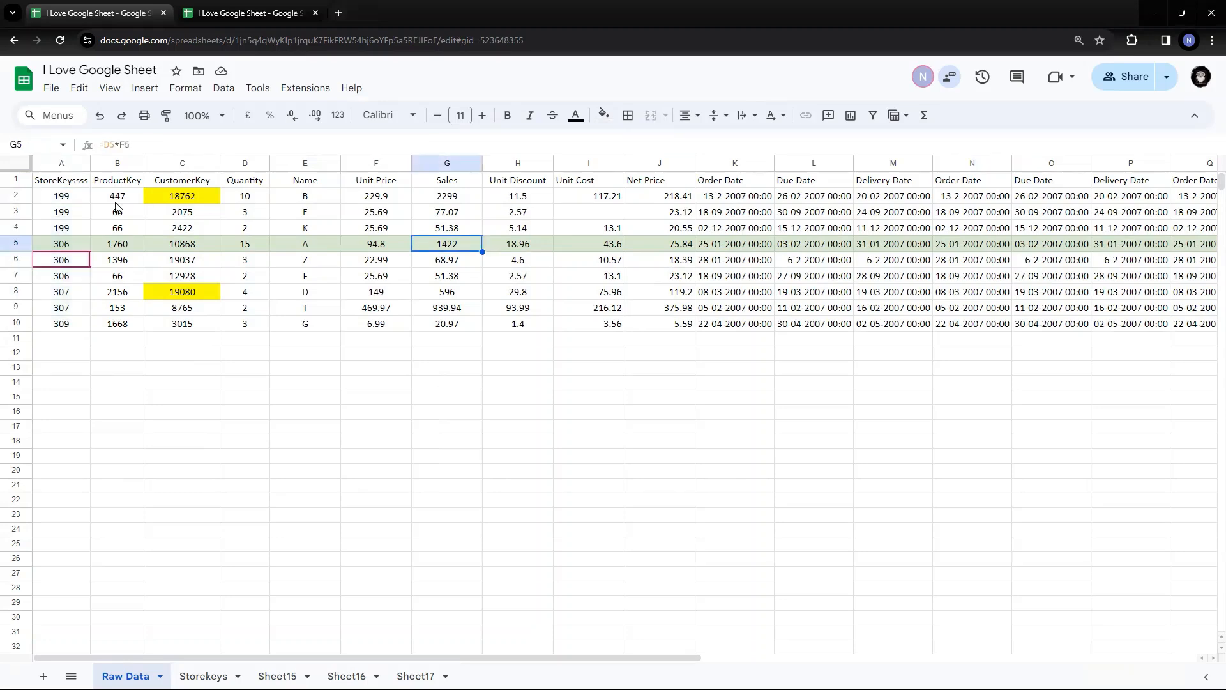
left_click(45, 183)
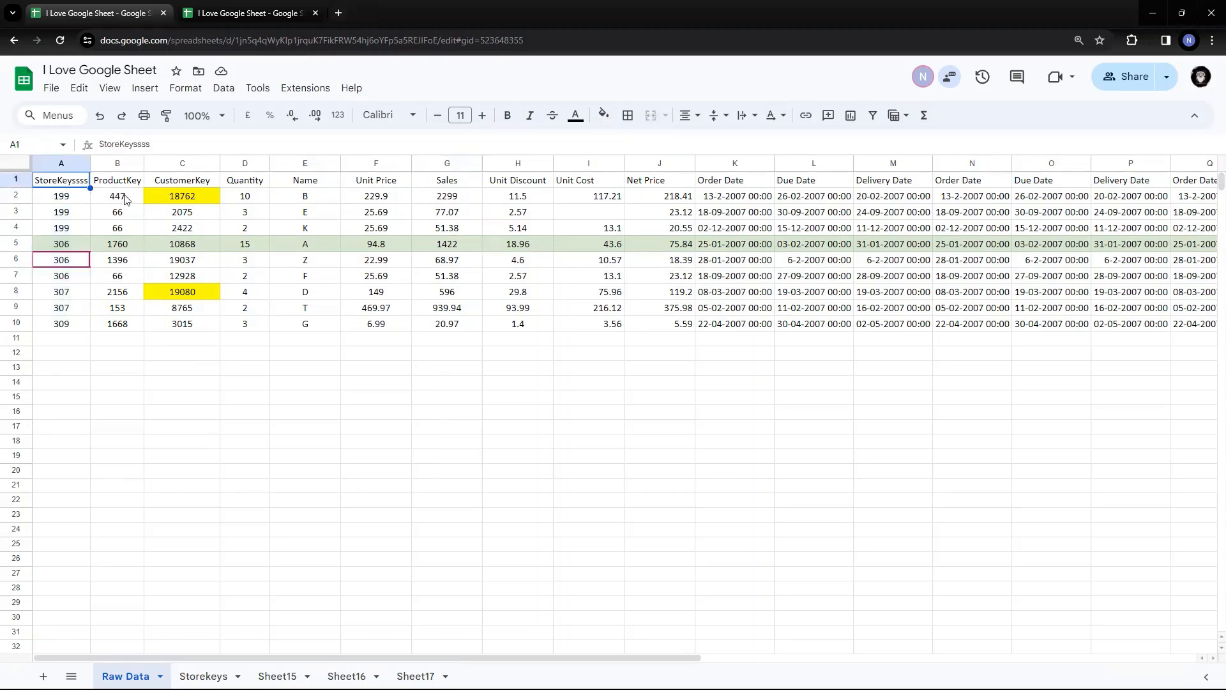
key("ctrl+a")
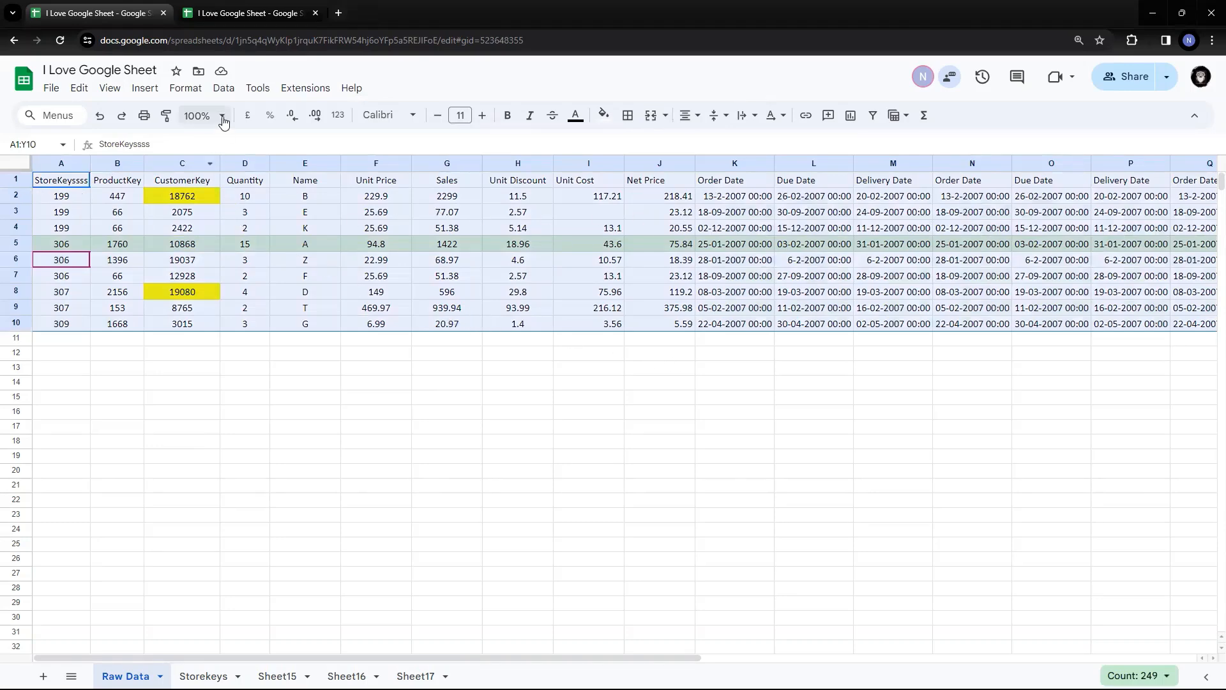
left_click(225, 92)
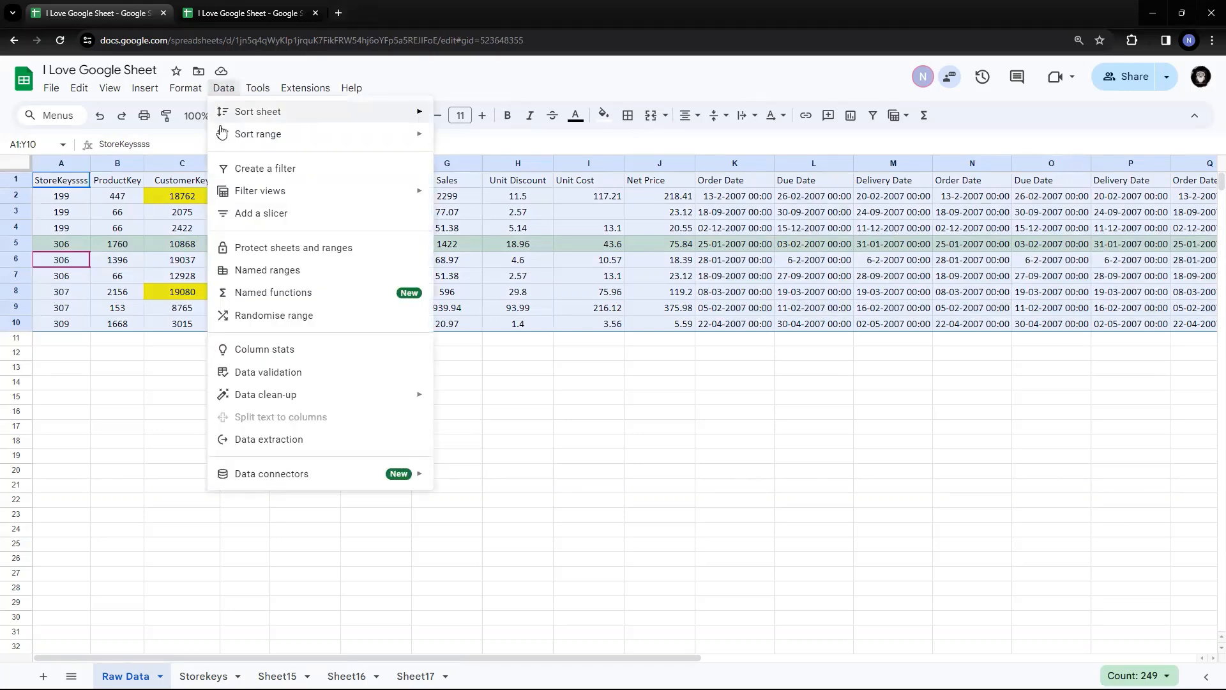
mouse_move(253, 139)
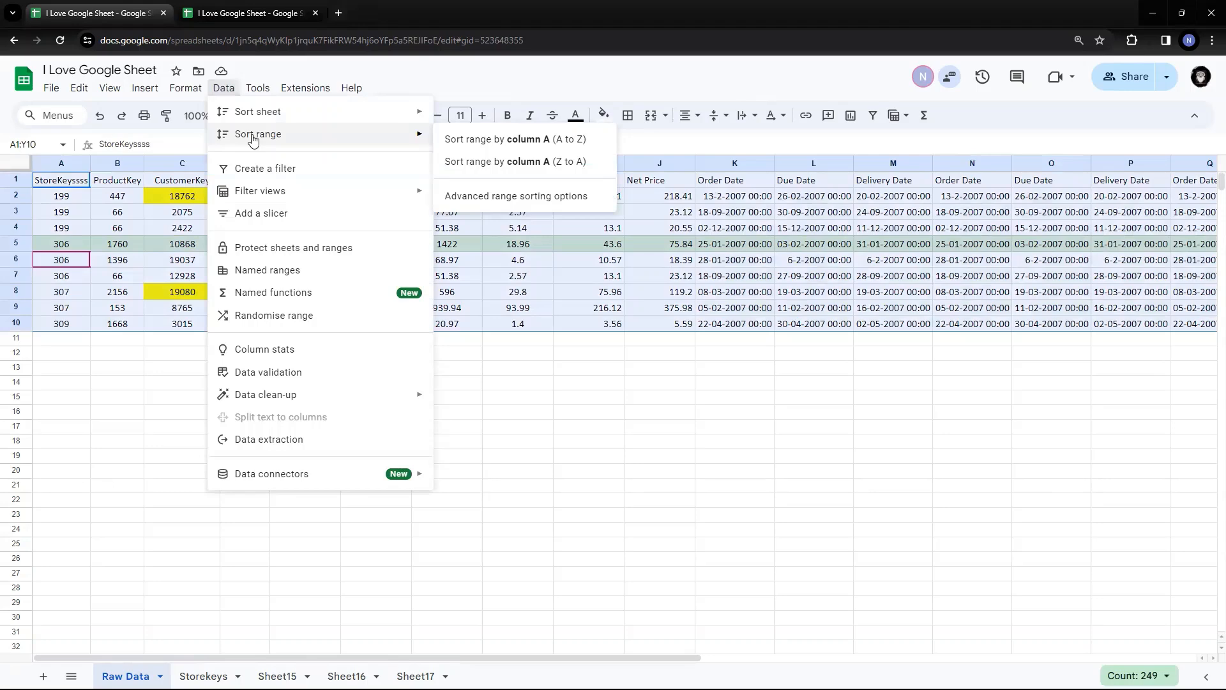
left_click(508, 196)
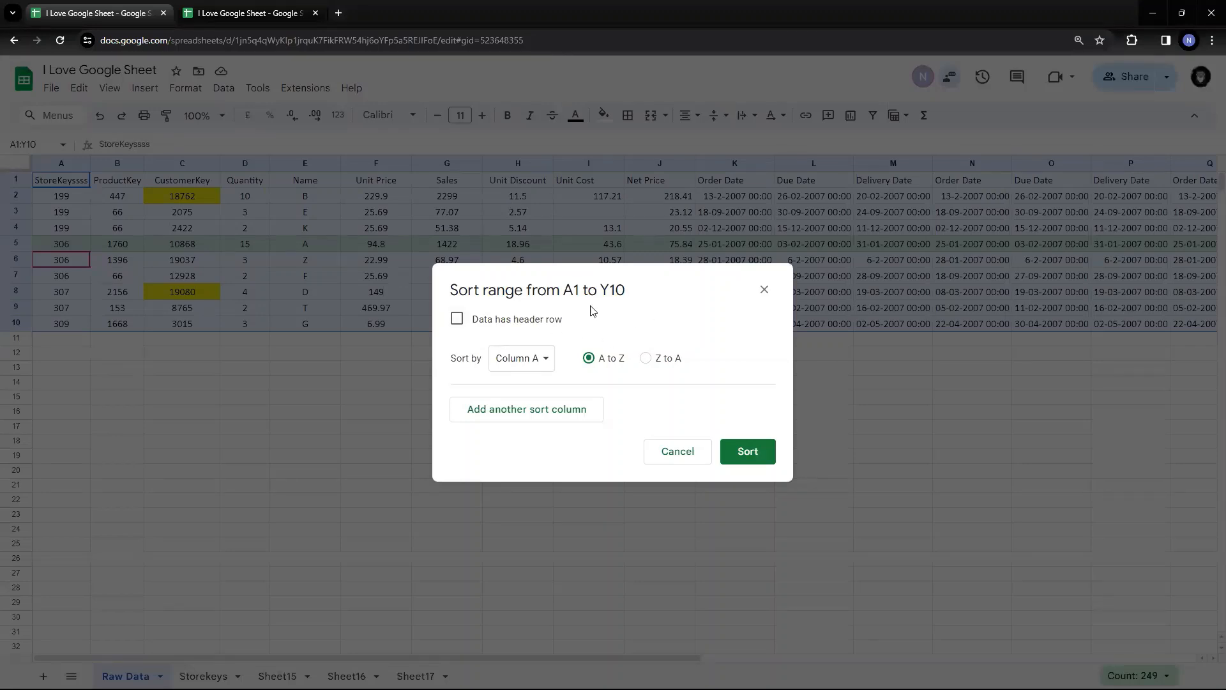
left_click(457, 320)
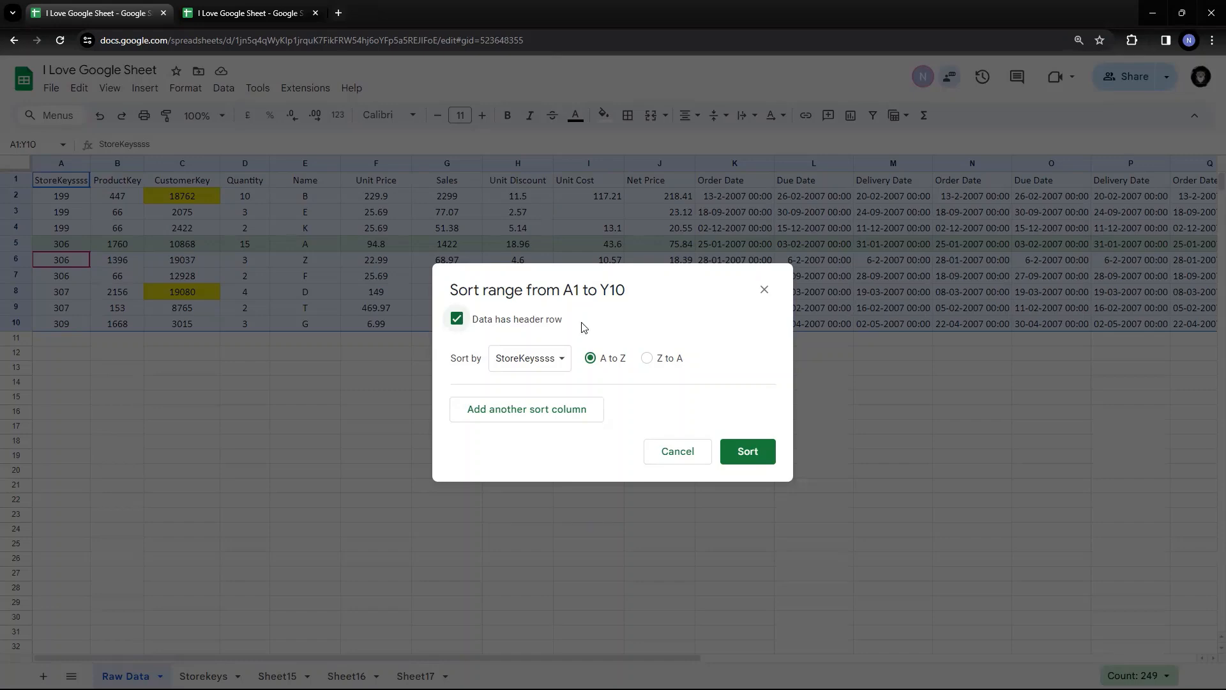
left_click(679, 452)
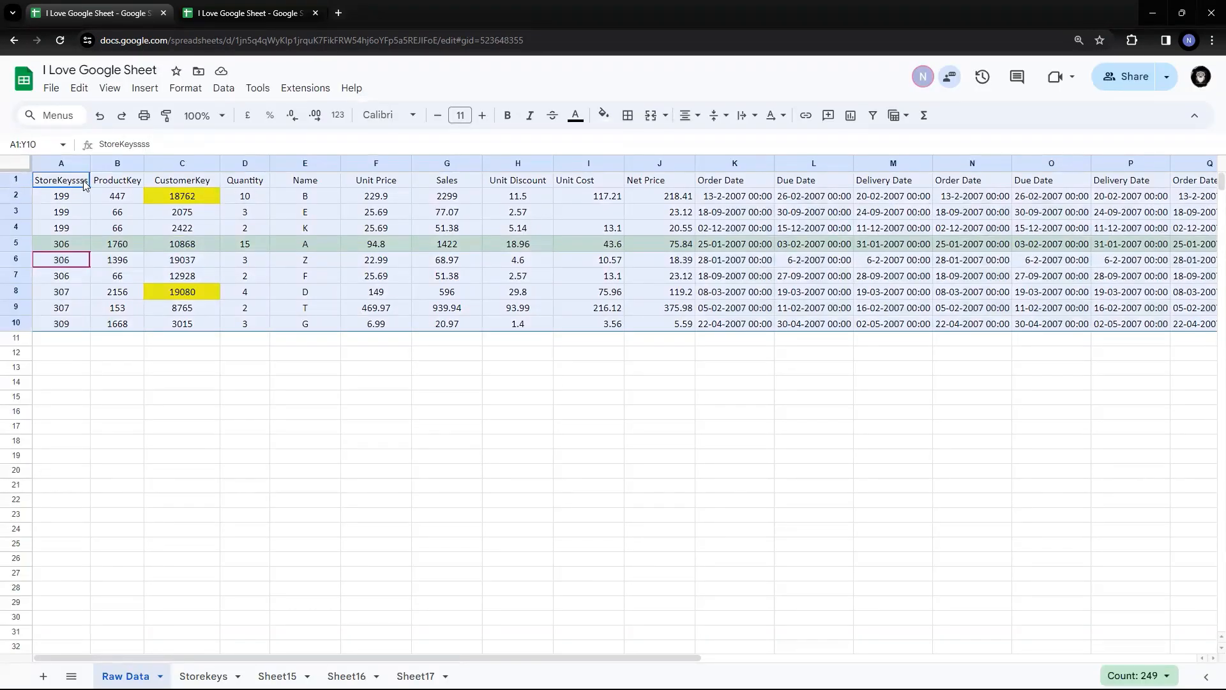
left_click(23, 180)
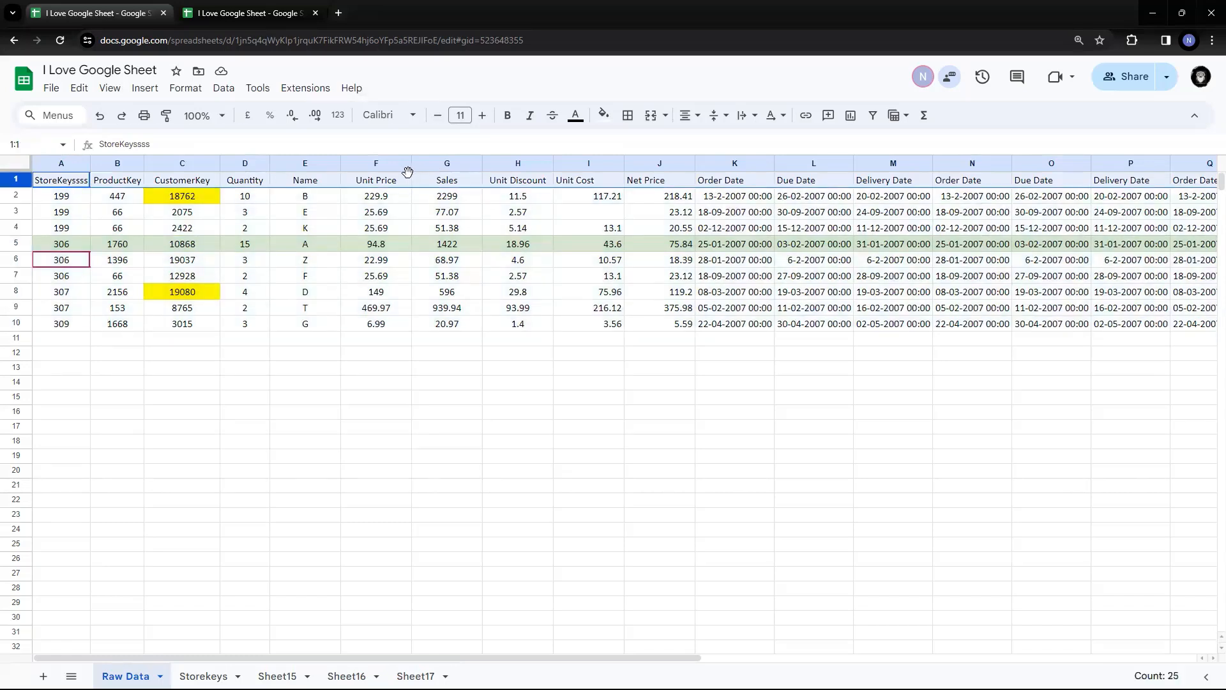
Select rows 1–10 and open Advanced range sorting options, trying the header-row checkbox
left_click_drag(11, 170, 13, 177)
key("ctrl+shift+Down")
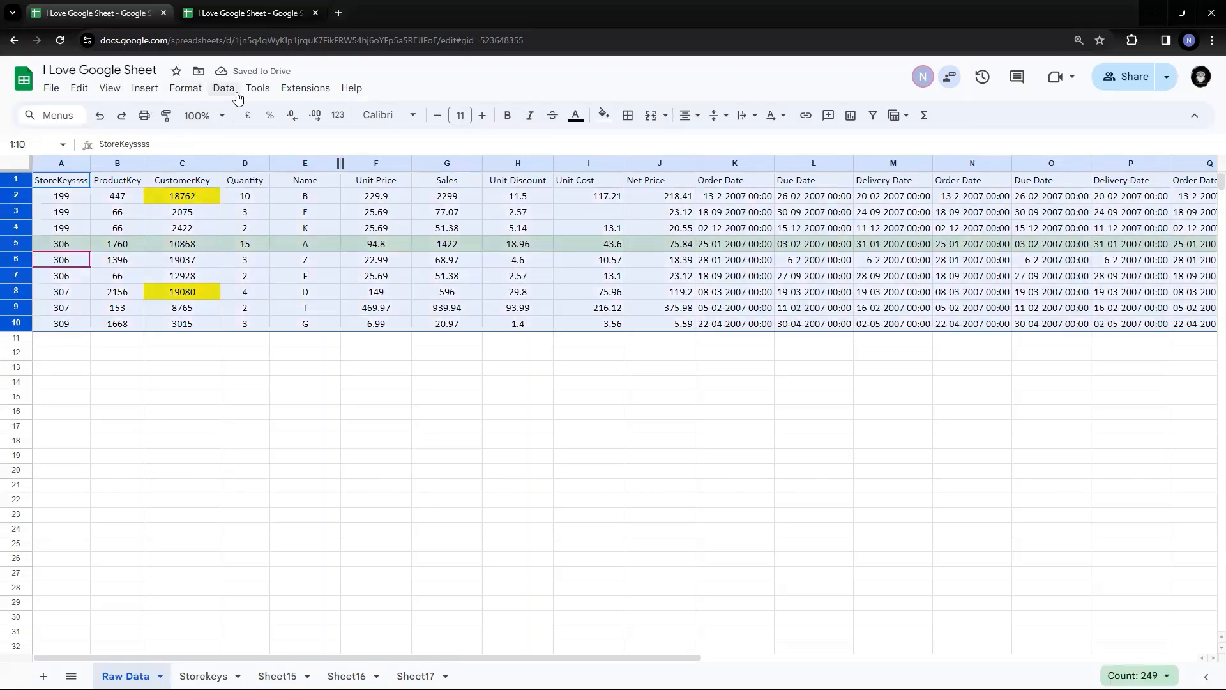
left_click(238, 95)
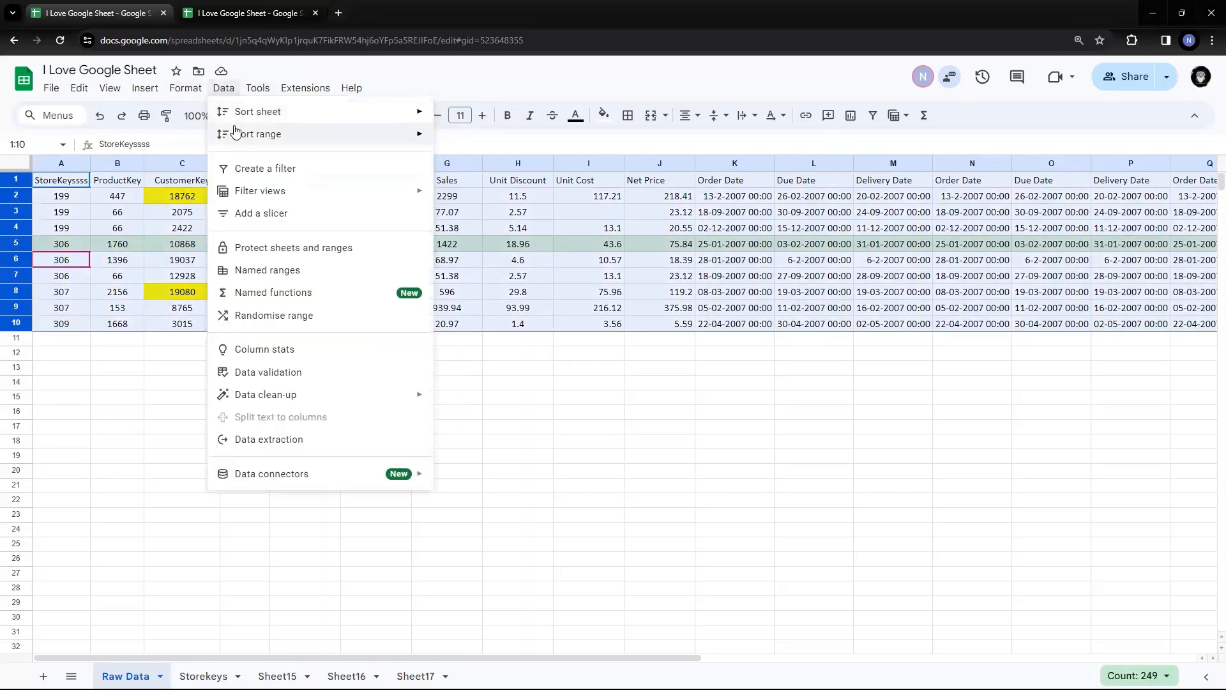
mouse_move(235, 131)
left_click(502, 196)
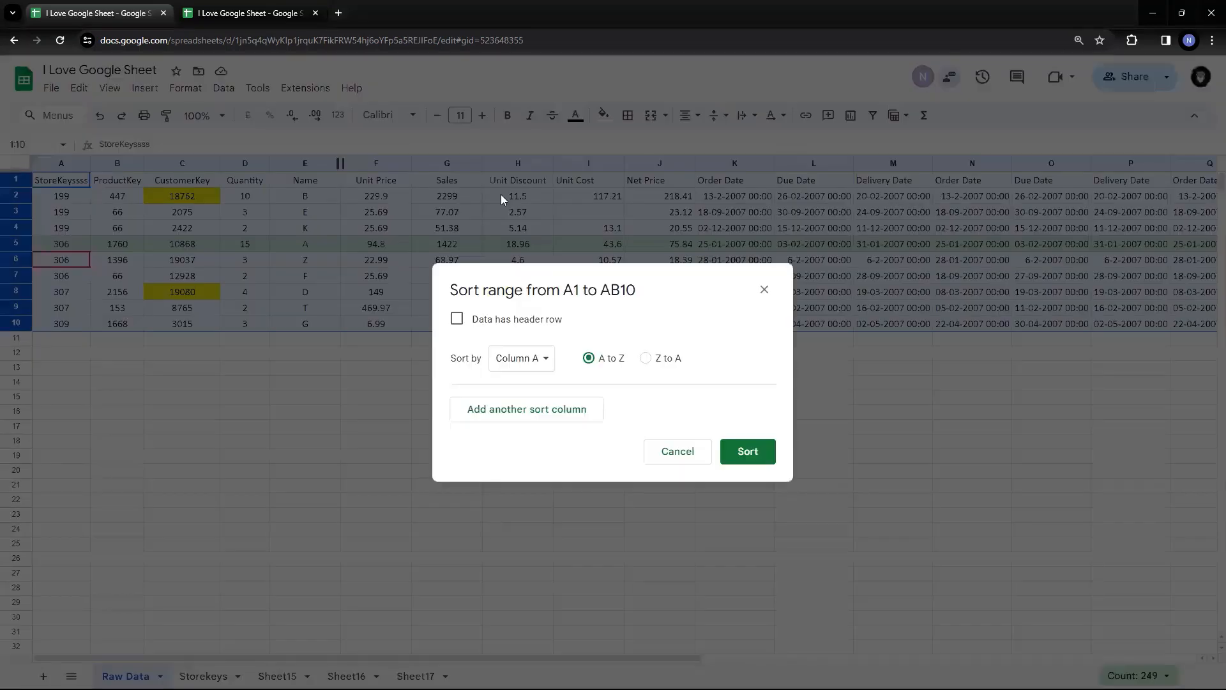
left_click(456, 321)
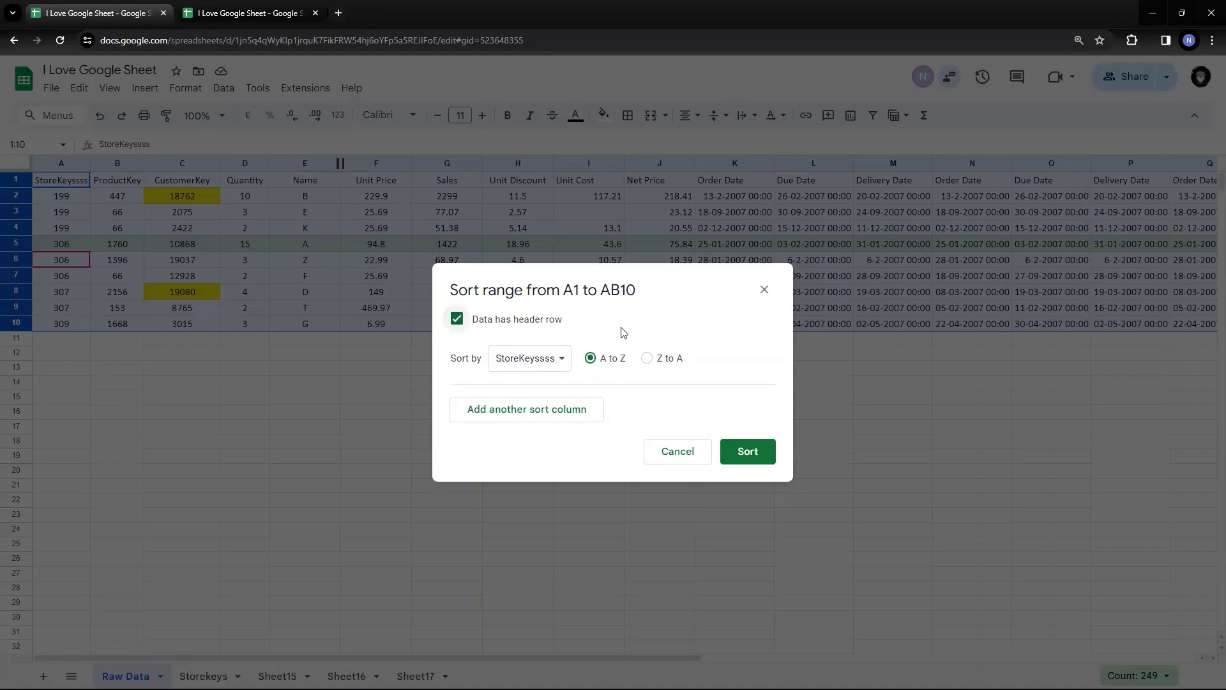
left_click(457, 319)
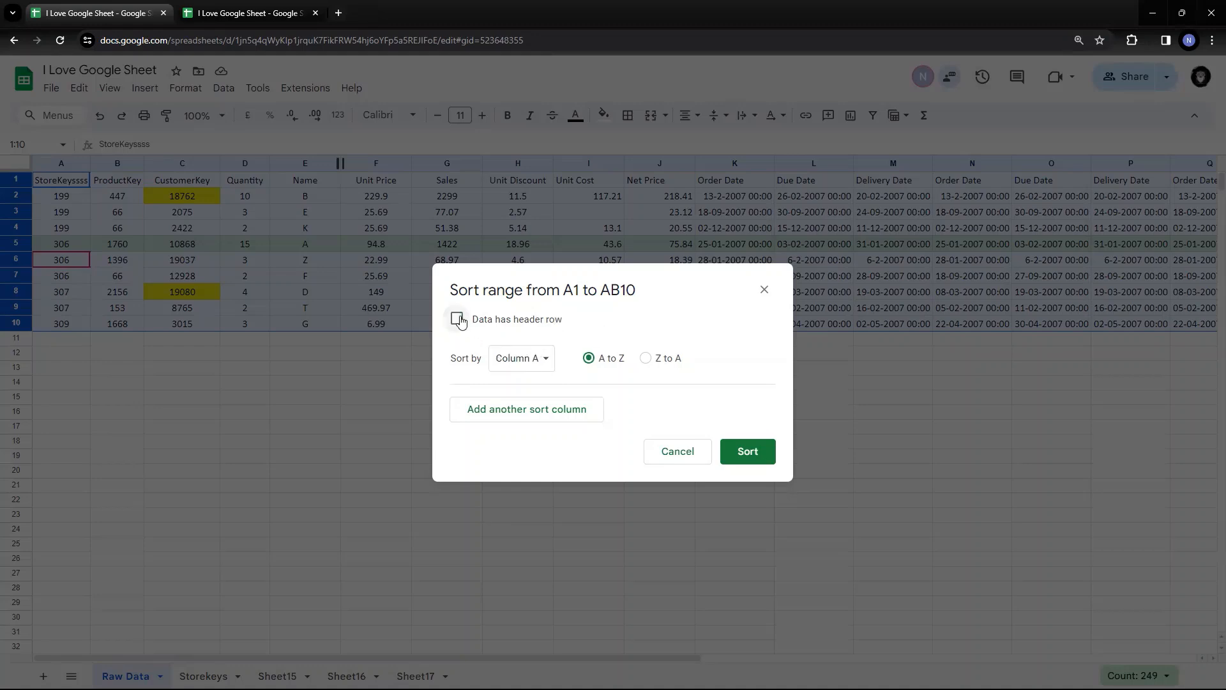
left_click(540, 362)
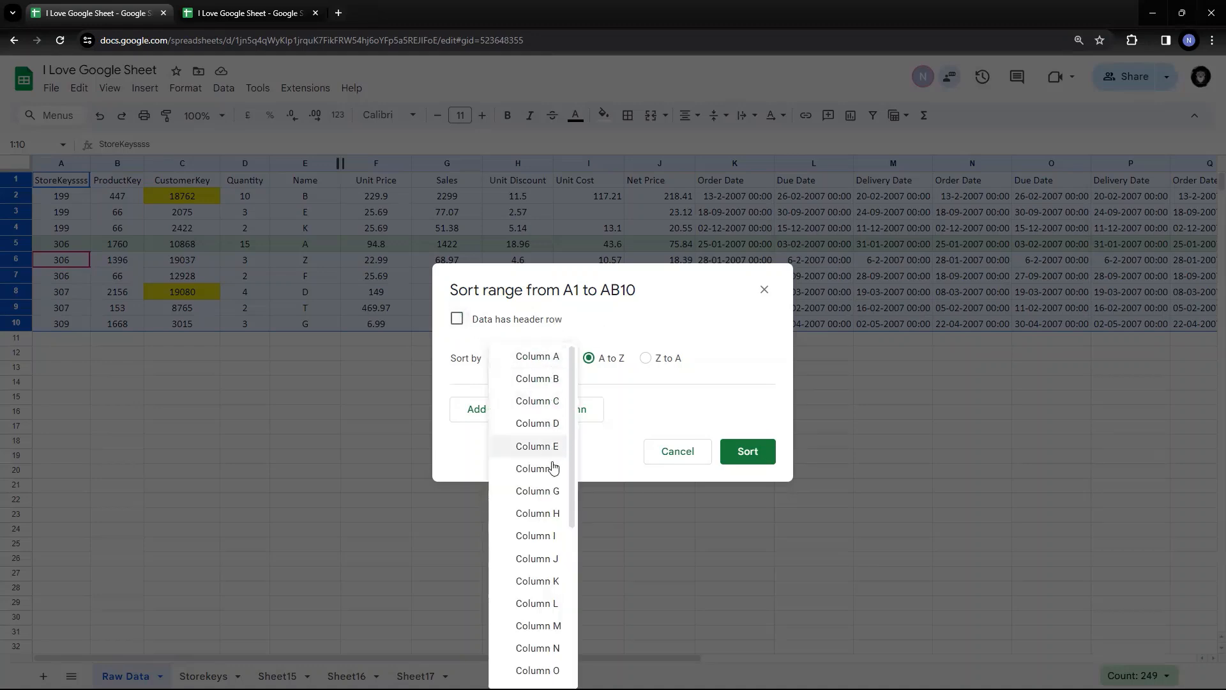
left_click(651, 400)
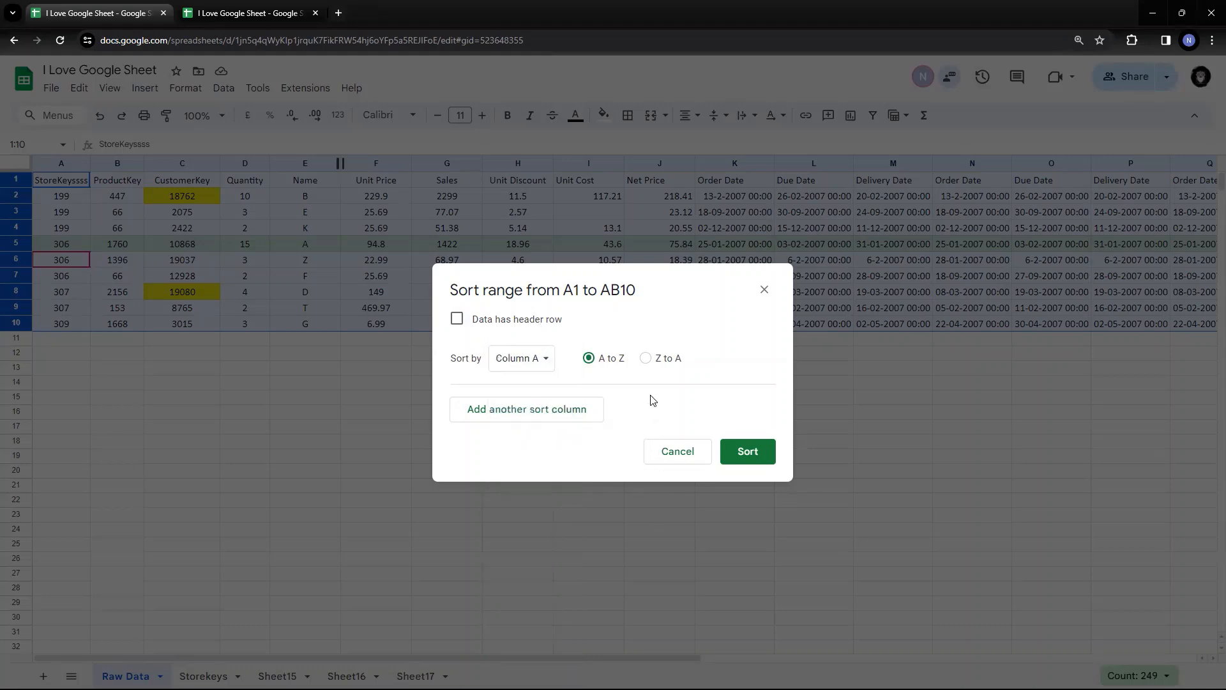
Tick 'Data has header row', choose Name as the sort column, and sort A to Z
left_click(457, 321)
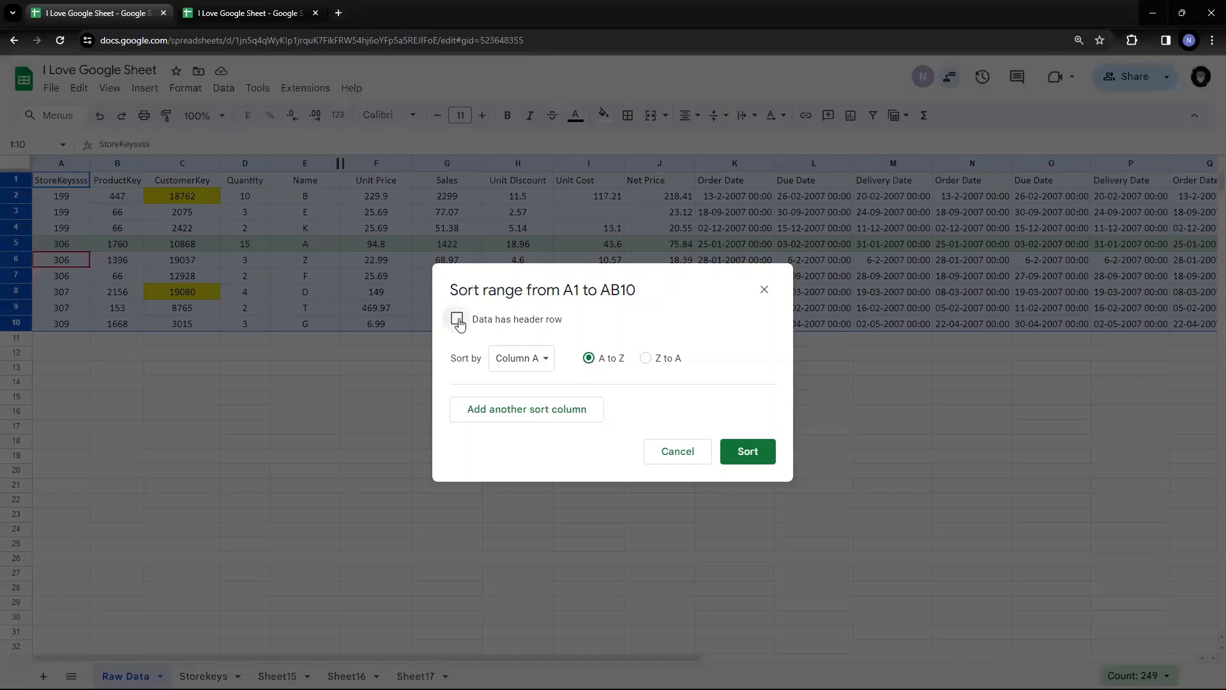
left_click(561, 360)
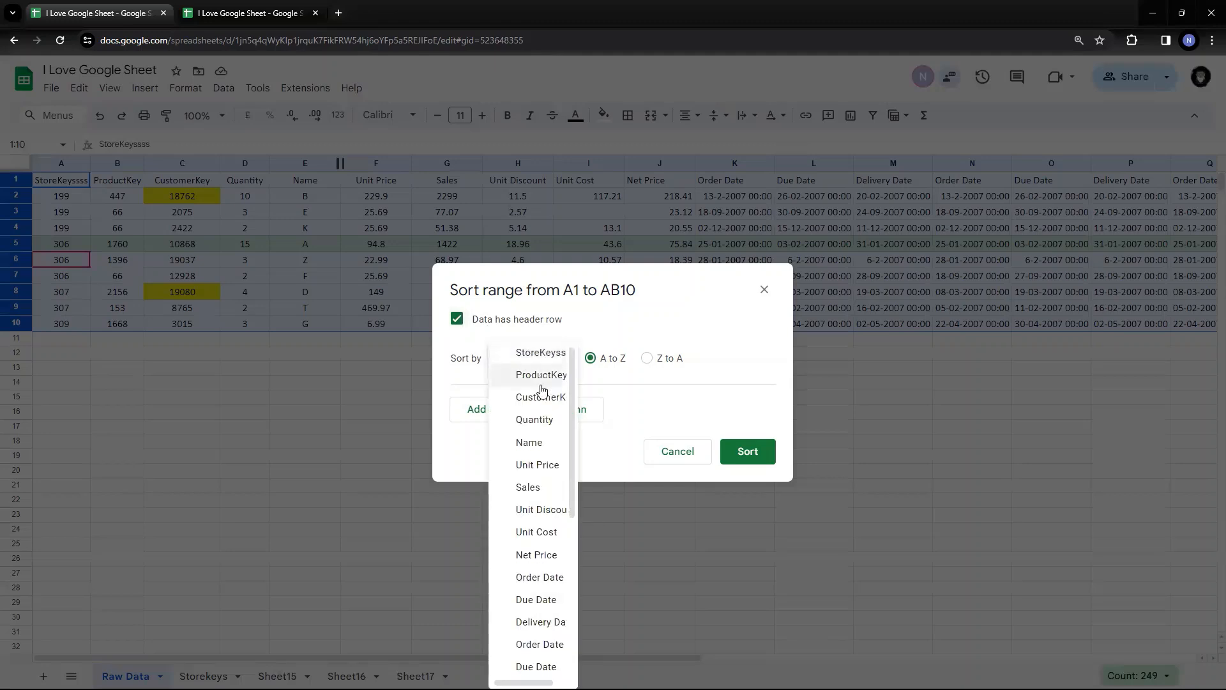
scroll(542, 391, "down", 5)
scroll(540, 390, "up", 5)
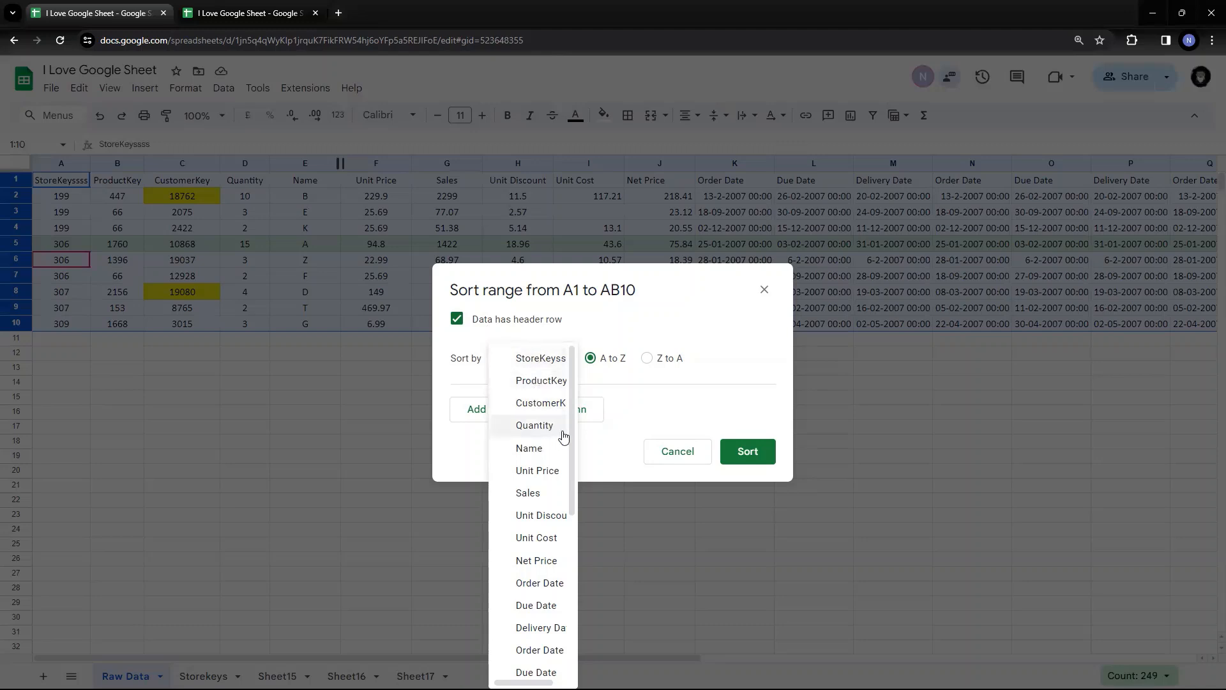
left_click(533, 454)
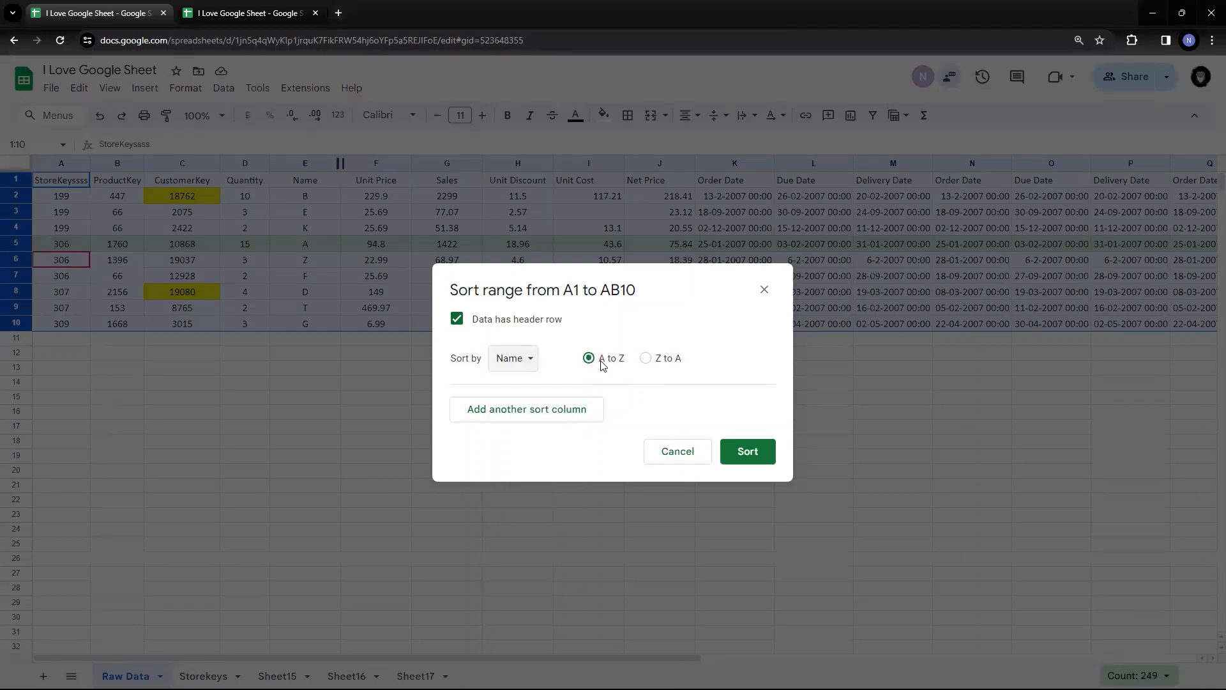
left_click(747, 453)
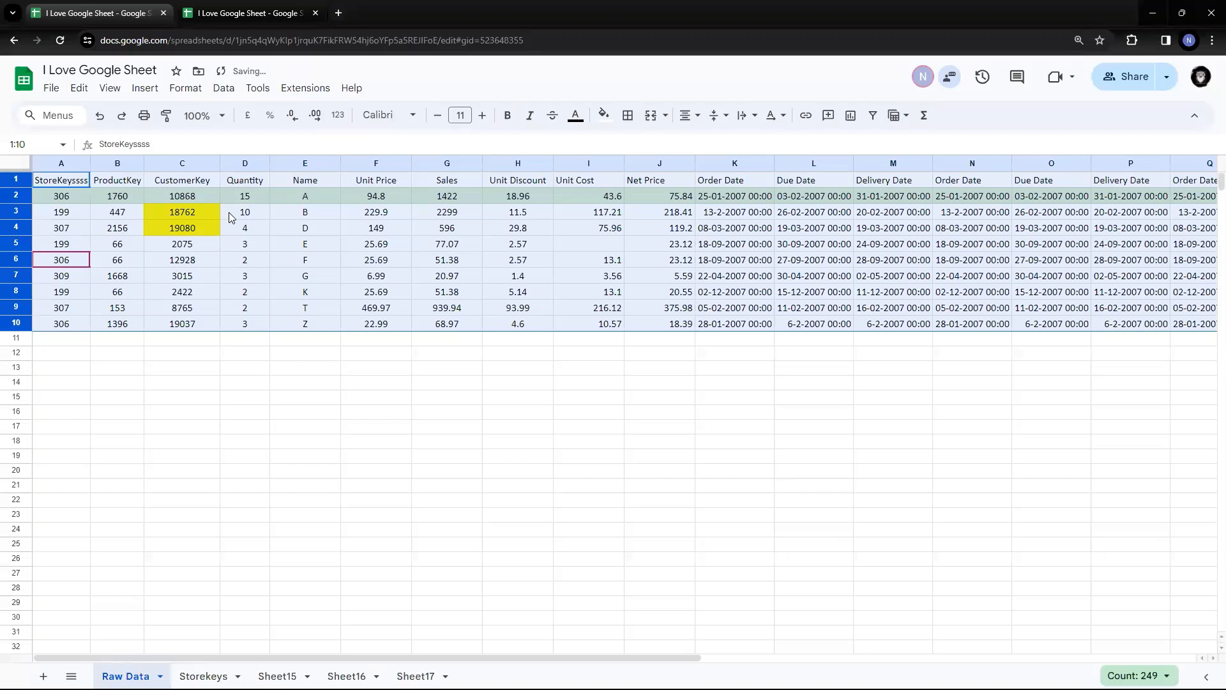
Check the current Name order and select rows 1 to 10, header included
left_click(251, 180)
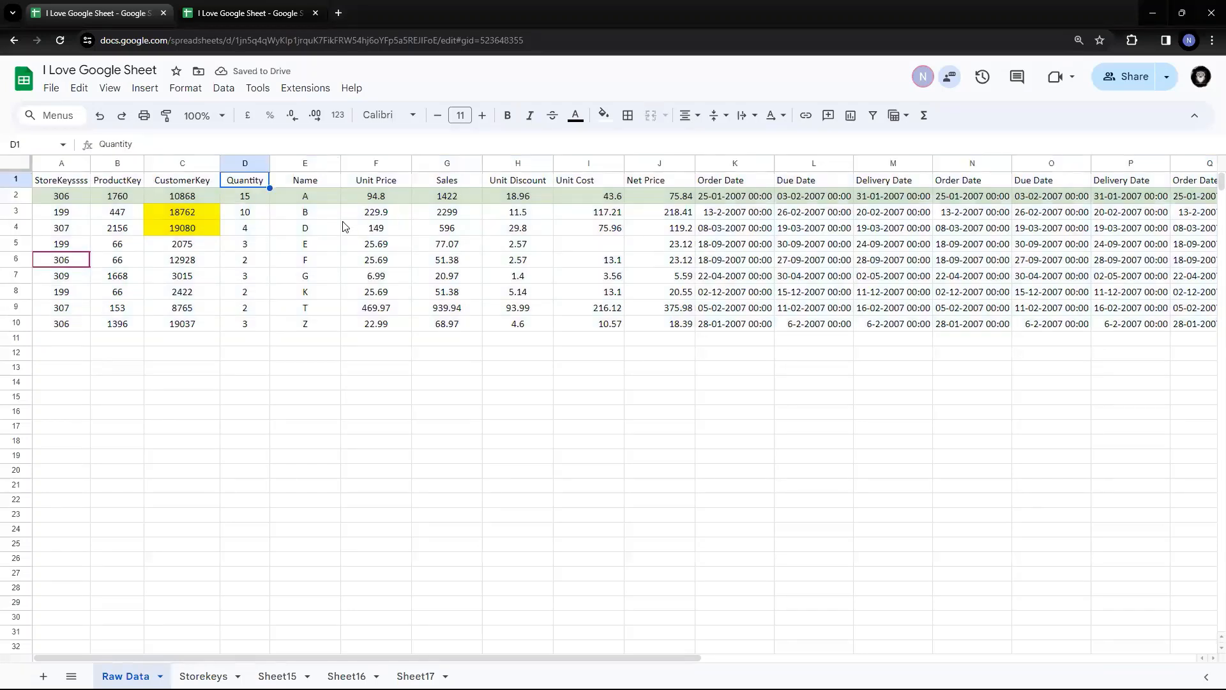
left_click_drag(333, 201, 333, 340)
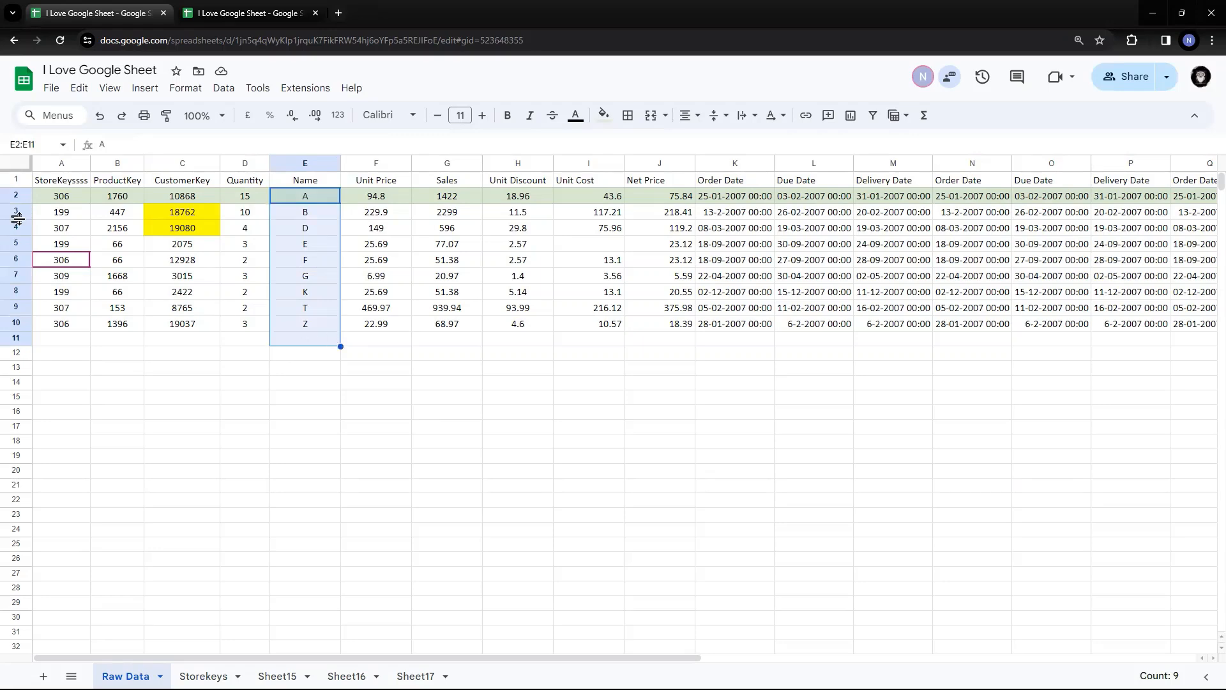
left_click(18, 181)
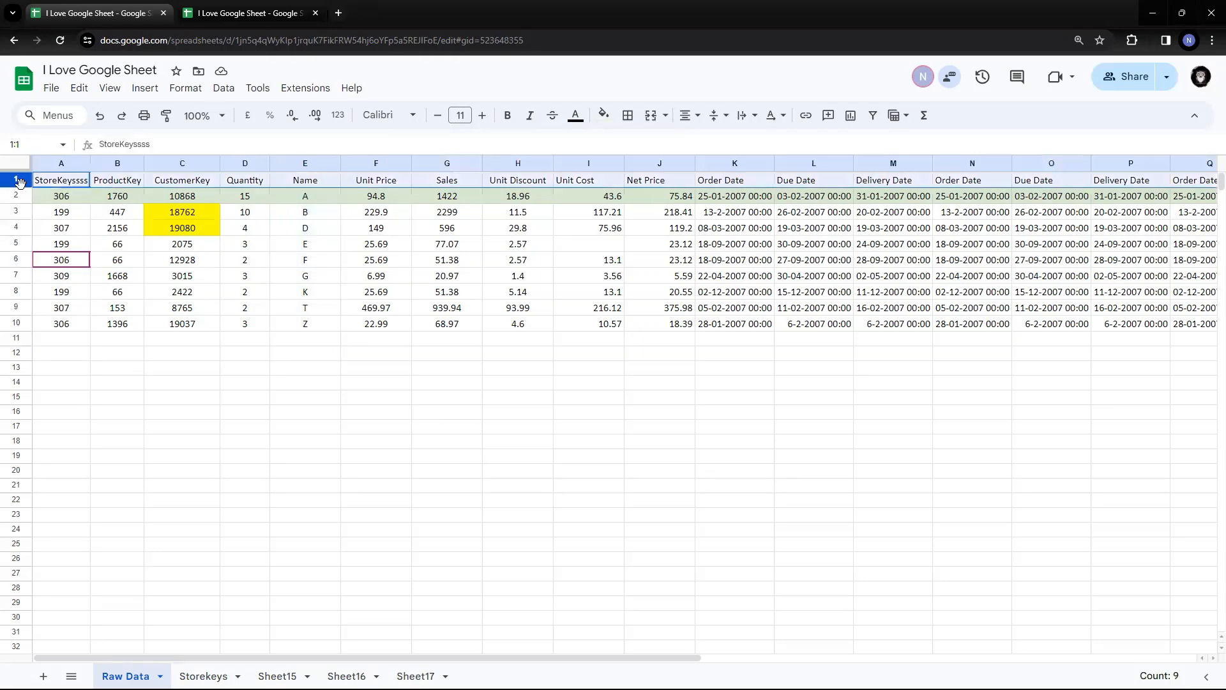
left_click(22, 318, "shift")
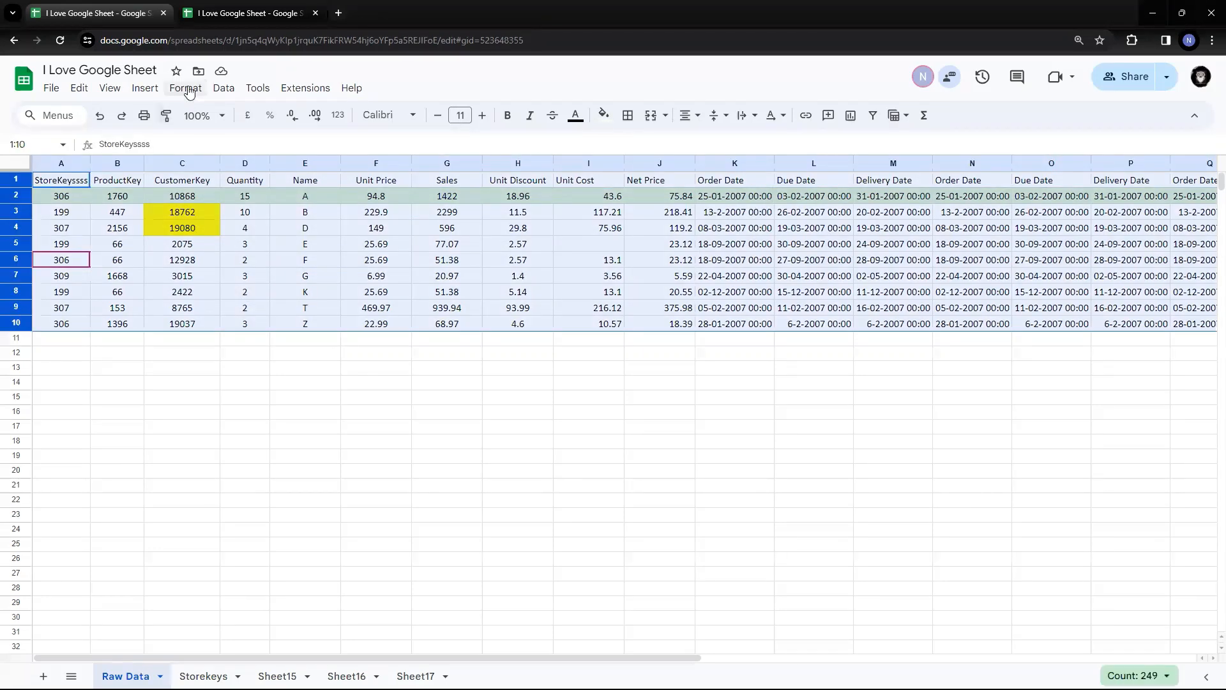
Sort rows 1–10 by Name, Z to A, with row 1 treated as the header
left_click(223, 88)
mouse_move(260, 133)
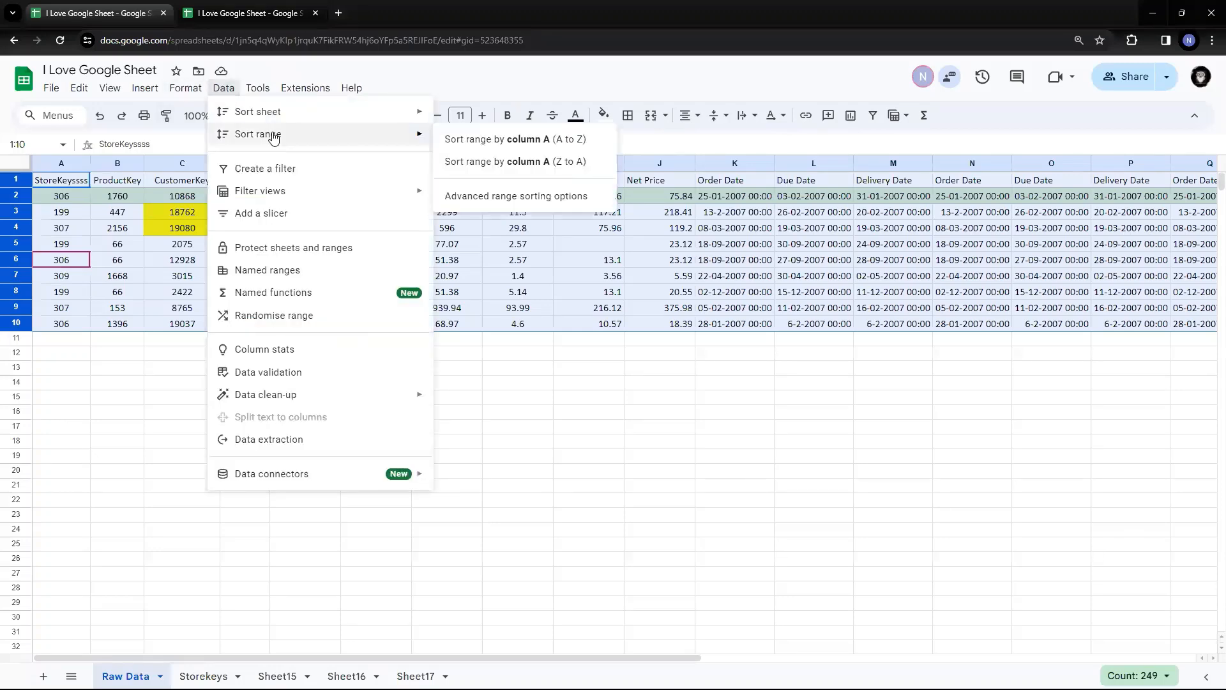
left_click(514, 196)
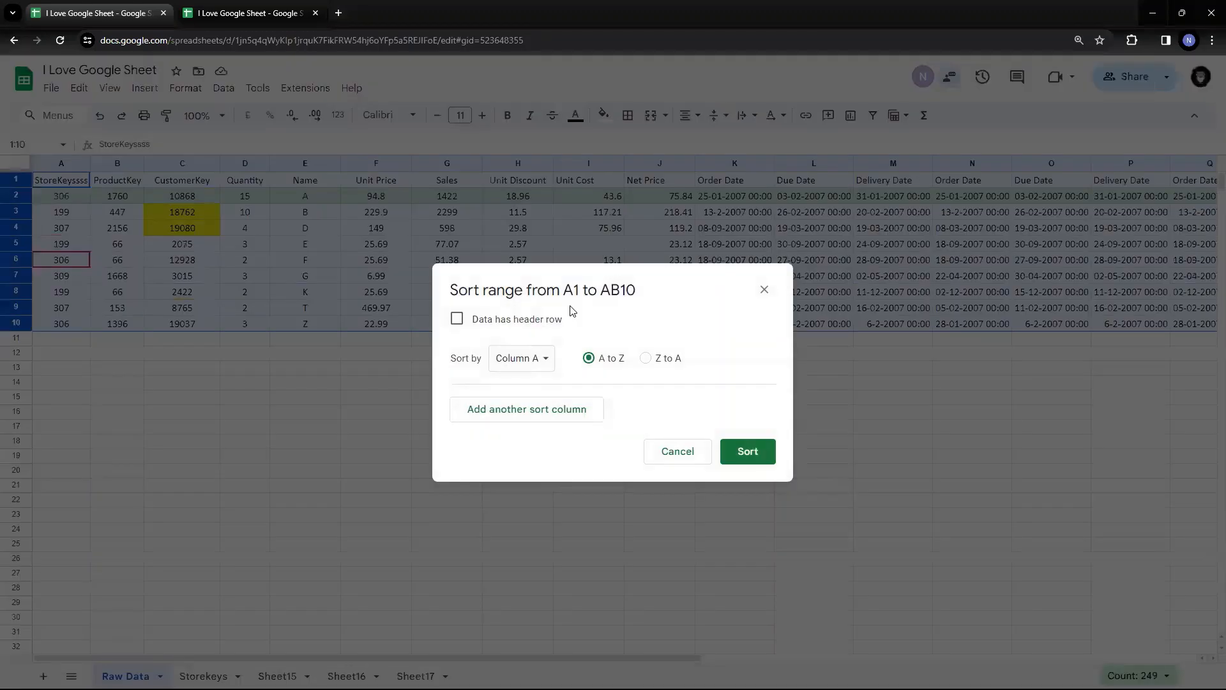
left_click(457, 319)
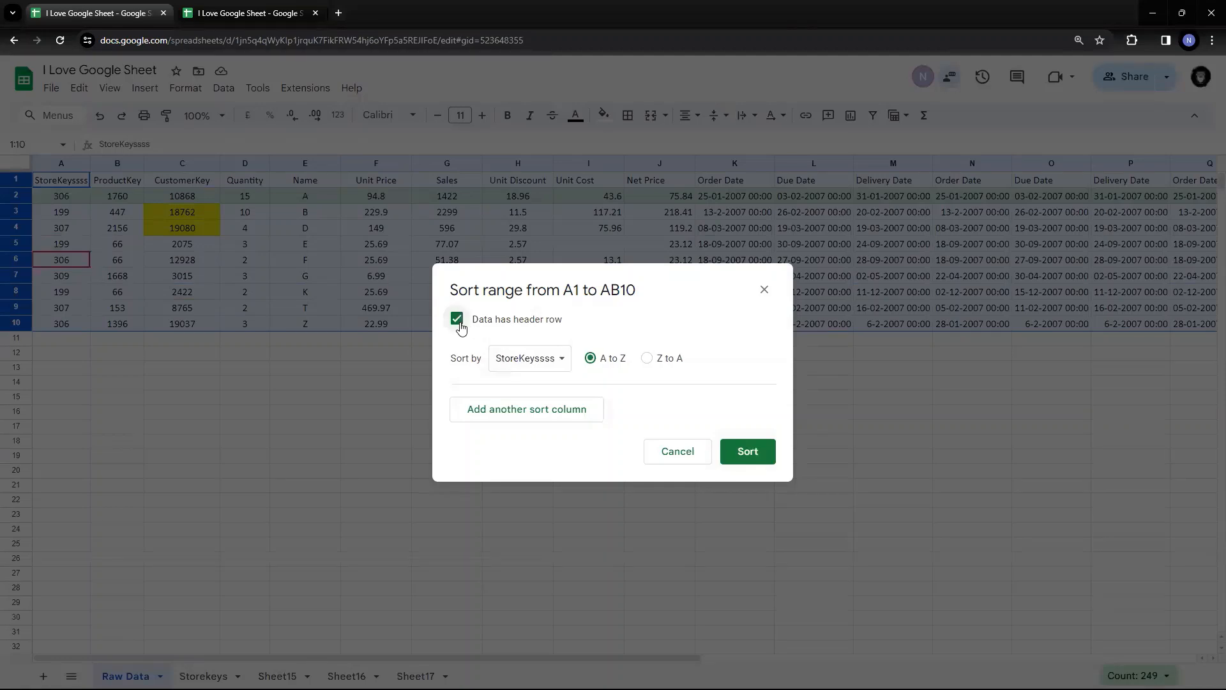
left_click(562, 360)
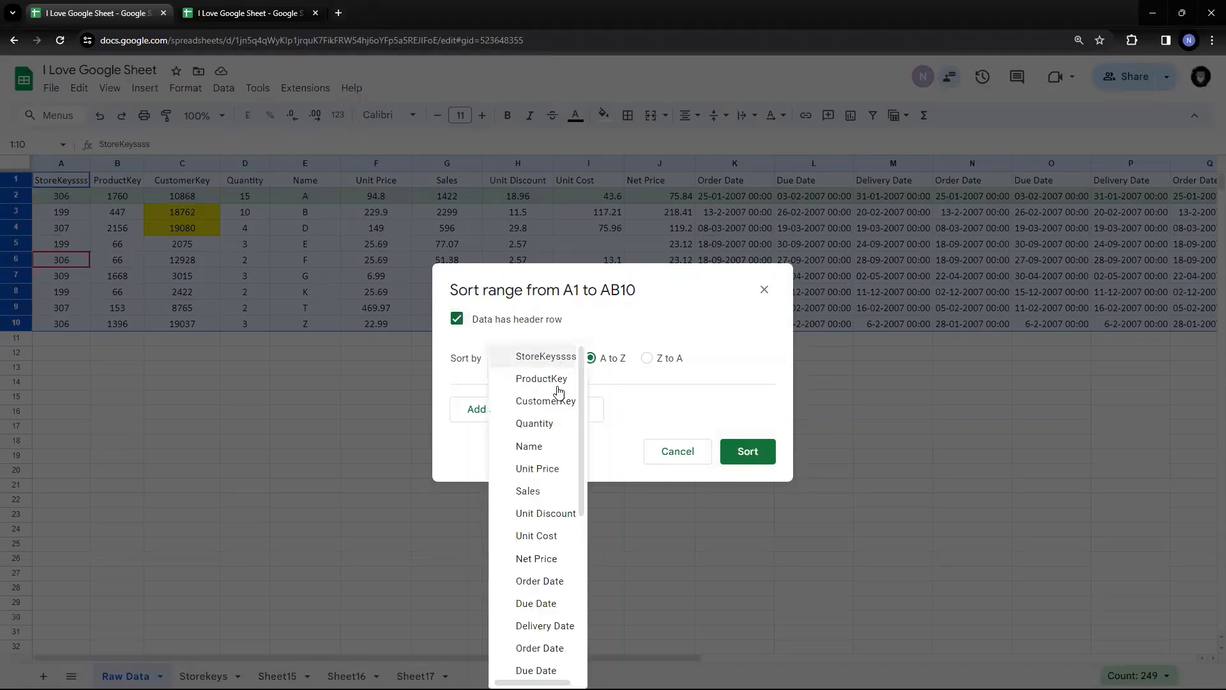
left_click(546, 450)
left_click(647, 359)
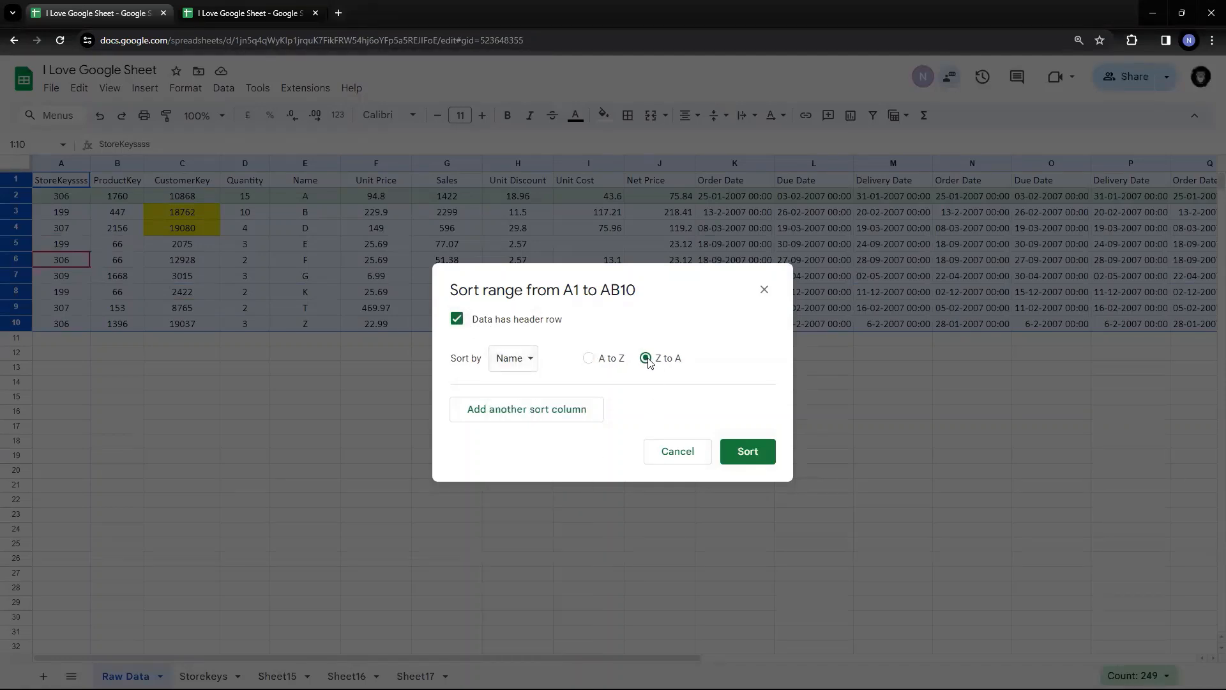
left_click(760, 450)
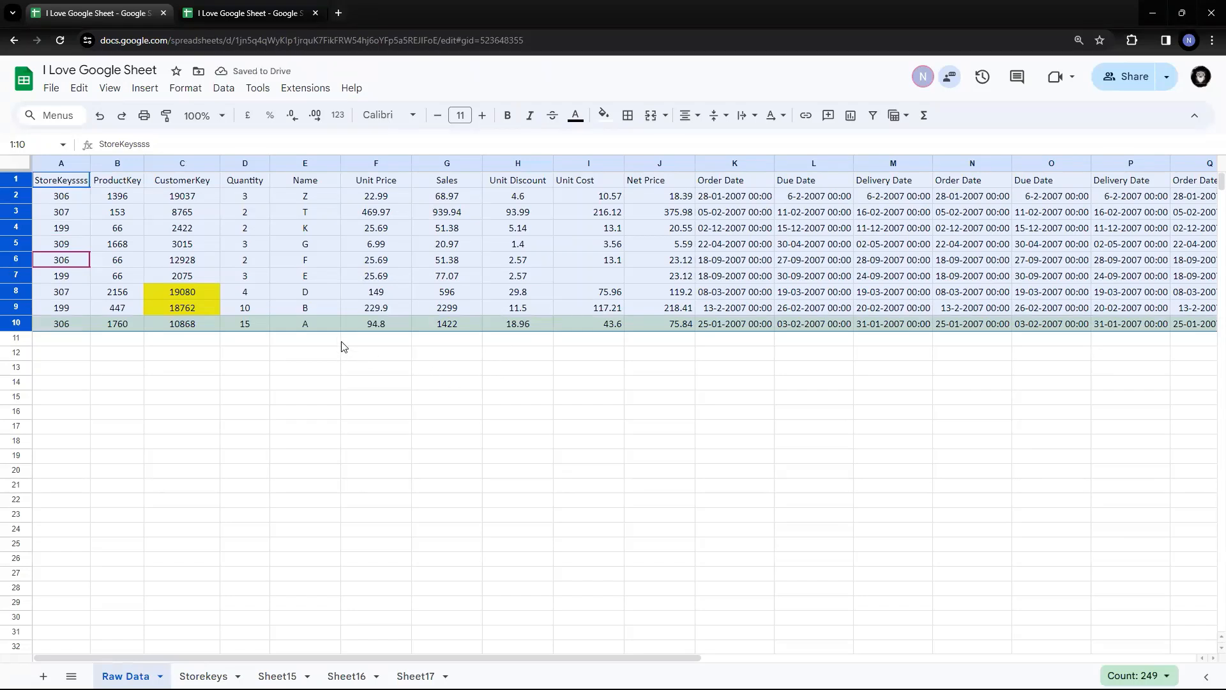
Check the reversed Name order and reselect rows 1 to 10 for another sort
left_click_drag(317, 323, 319, 193)
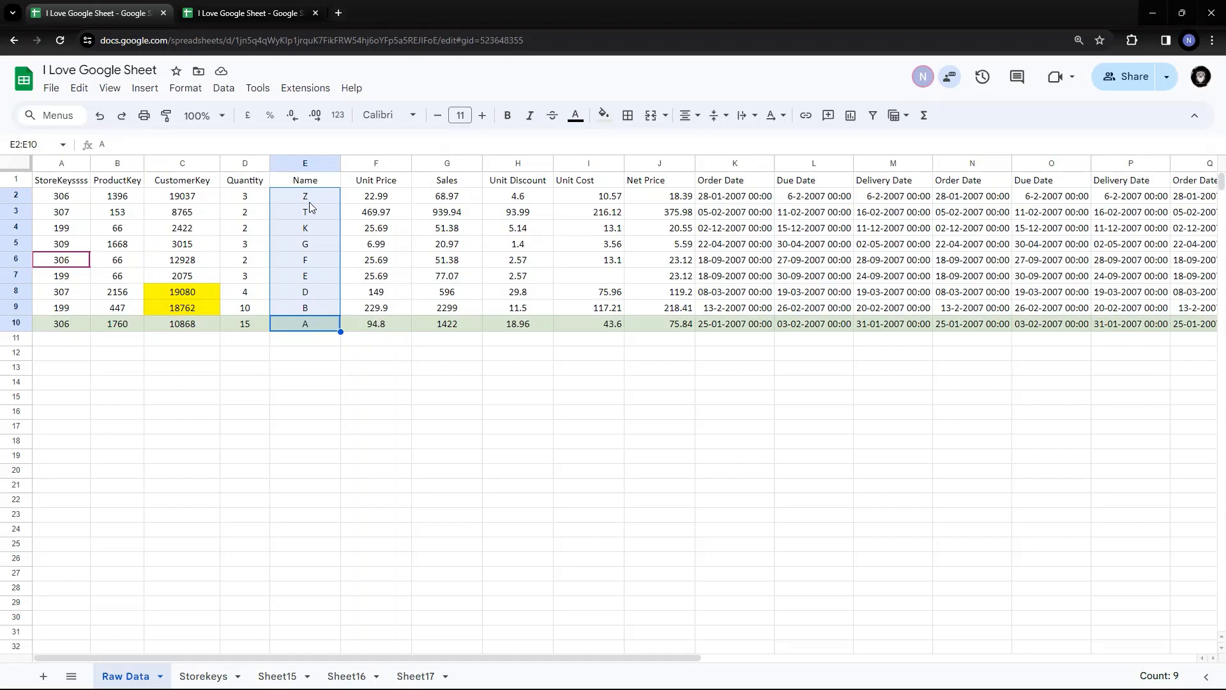
left_click_drag(8, 183, 13, 326)
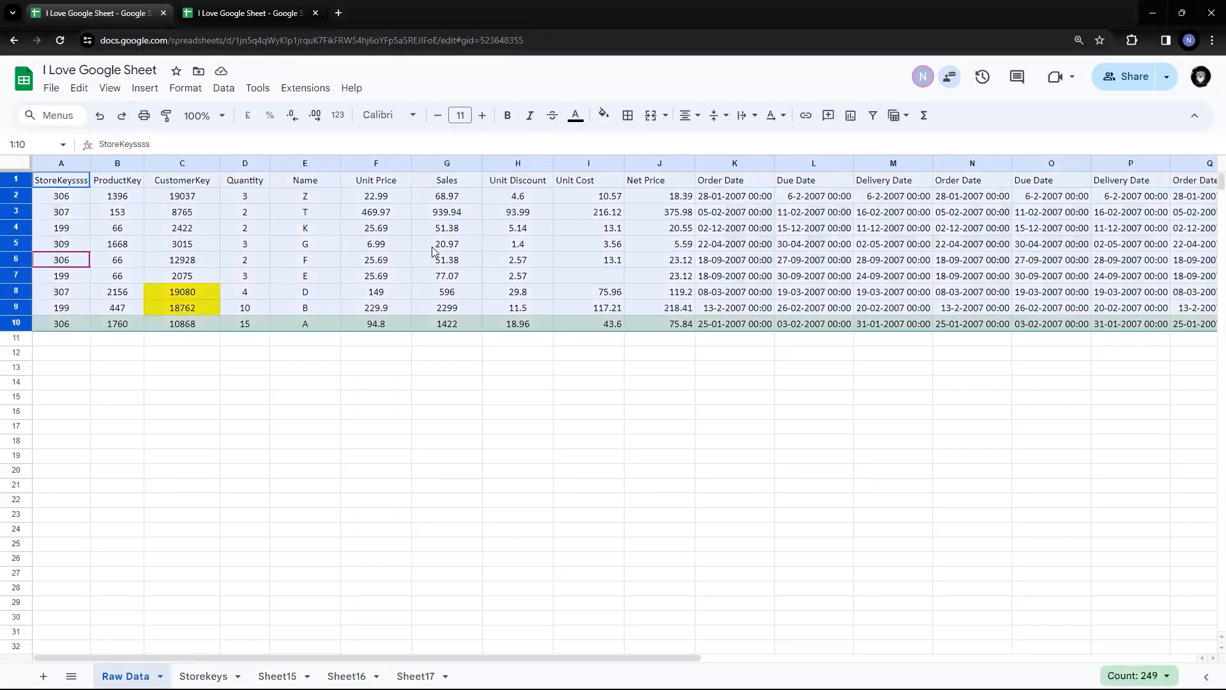
left_click(219, 91)
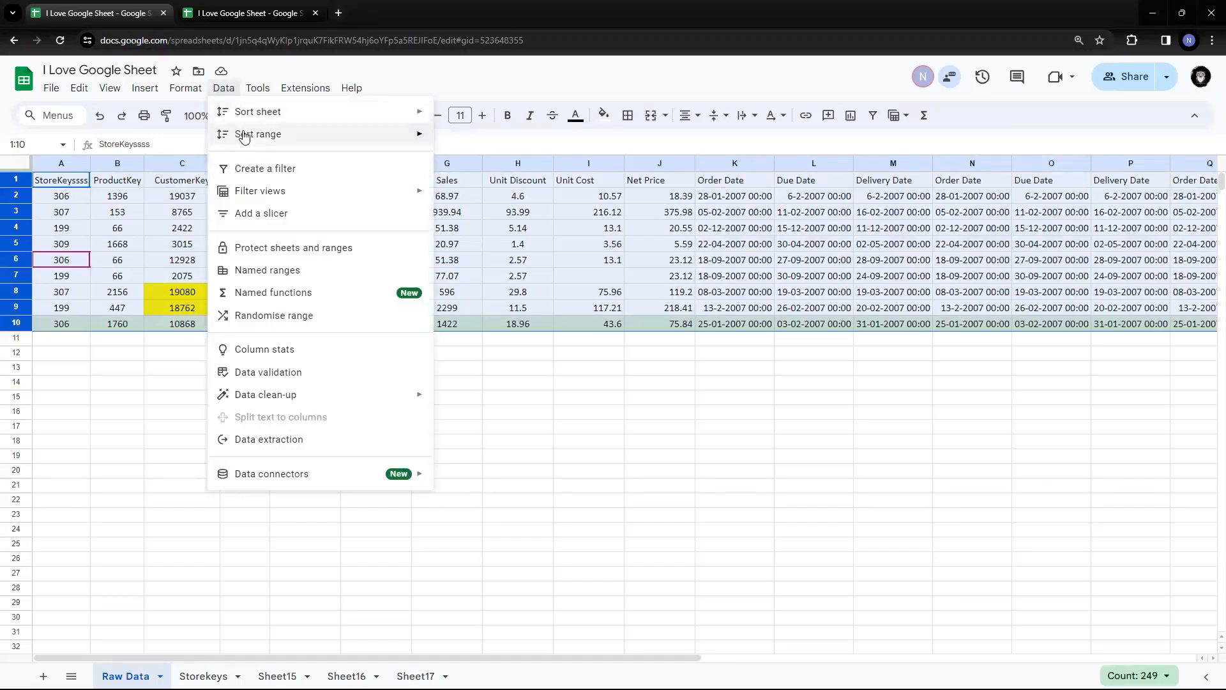
Sort by Sales Z to A with a header row, from 2299 down to 20.97, and check G2
mouse_move(242, 135)
left_click(519, 196)
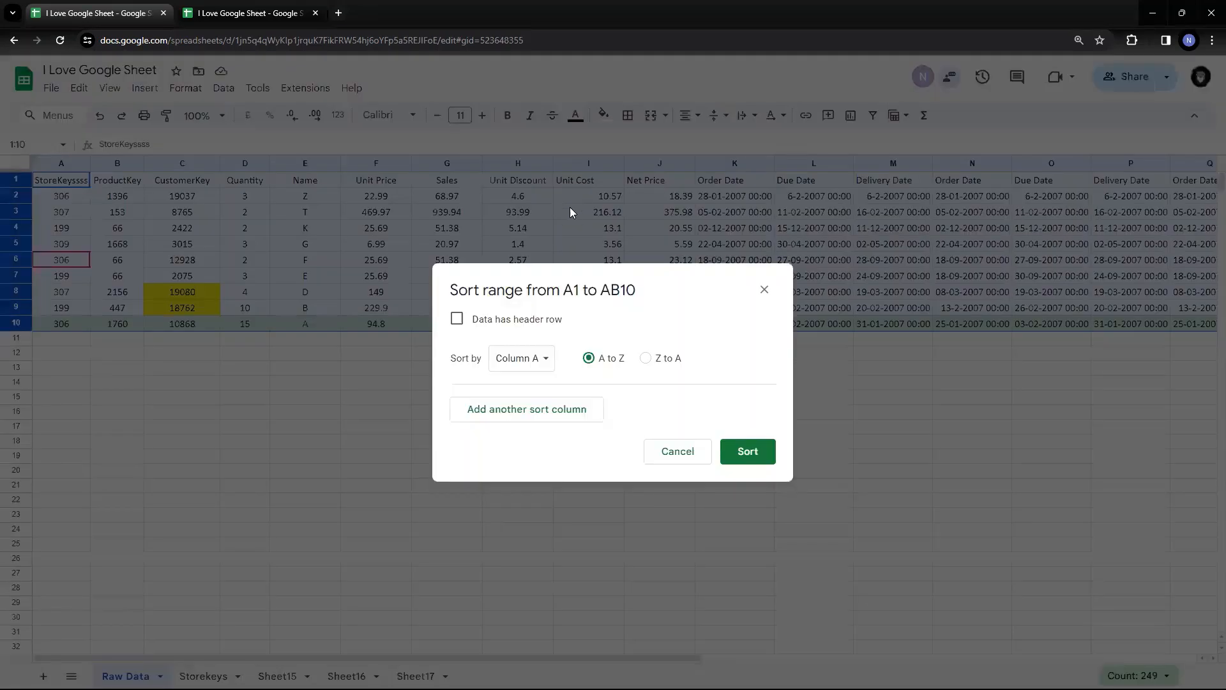
left_click(457, 319)
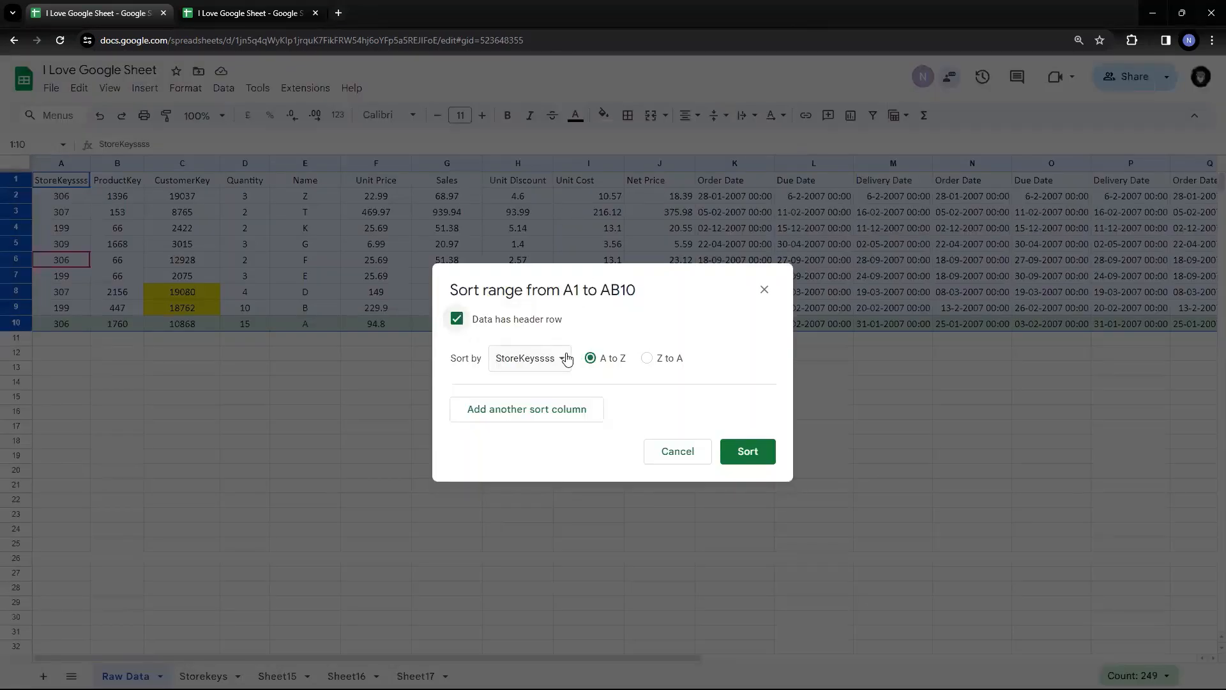
left_click(563, 357)
left_click(543, 492)
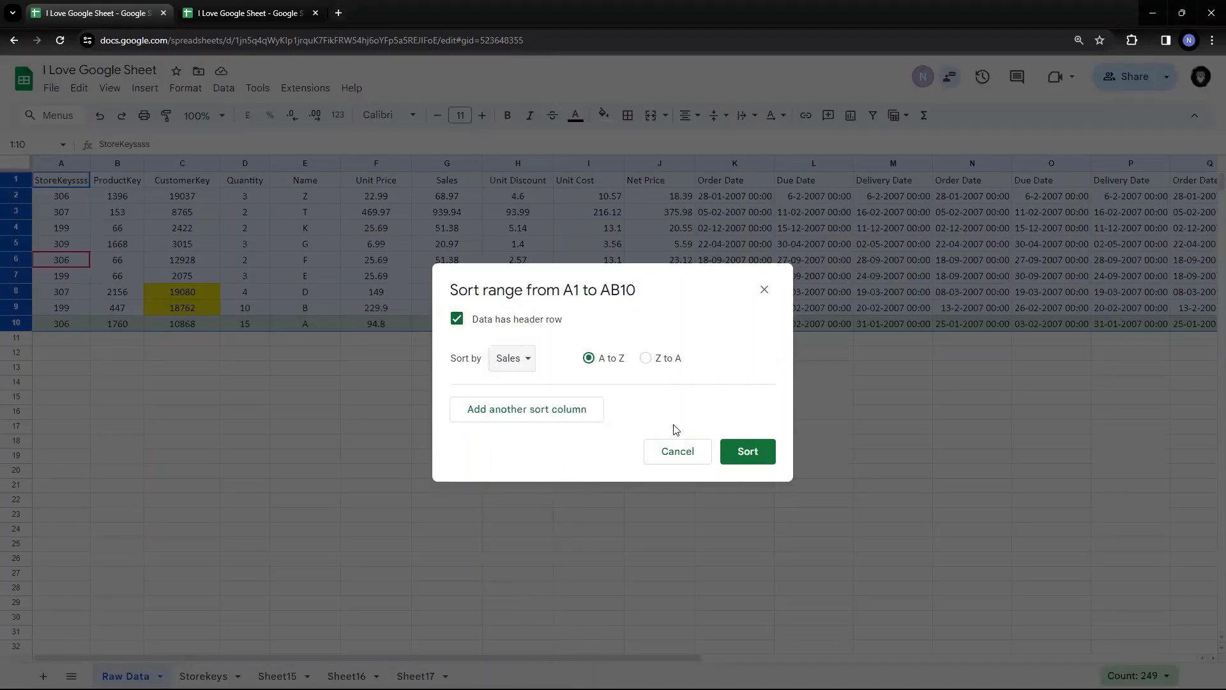
left_click(646, 359)
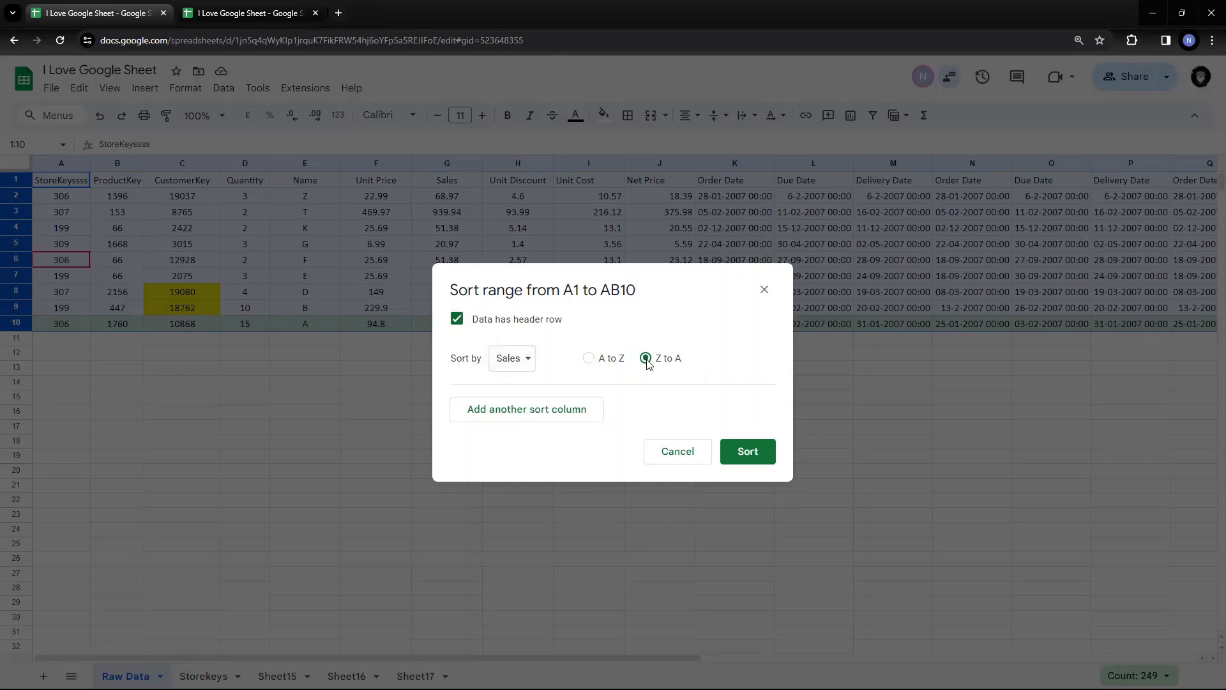
left_click(746, 449)
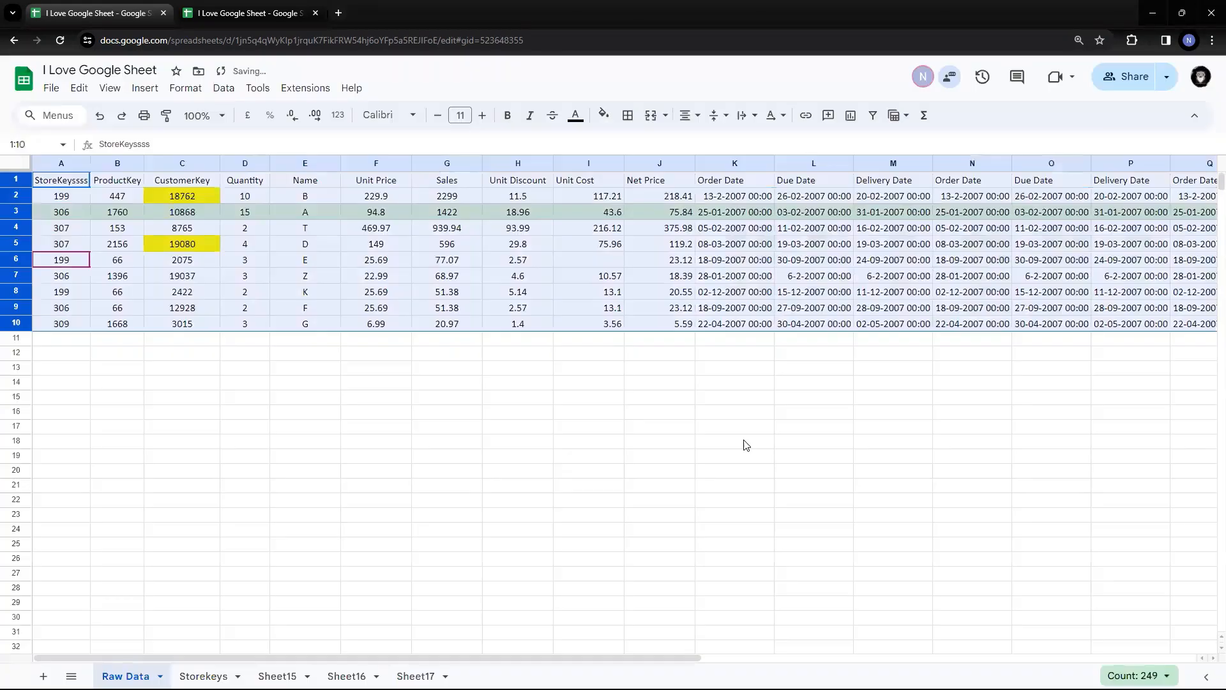
left_click(470, 307)
left_click(457, 195)
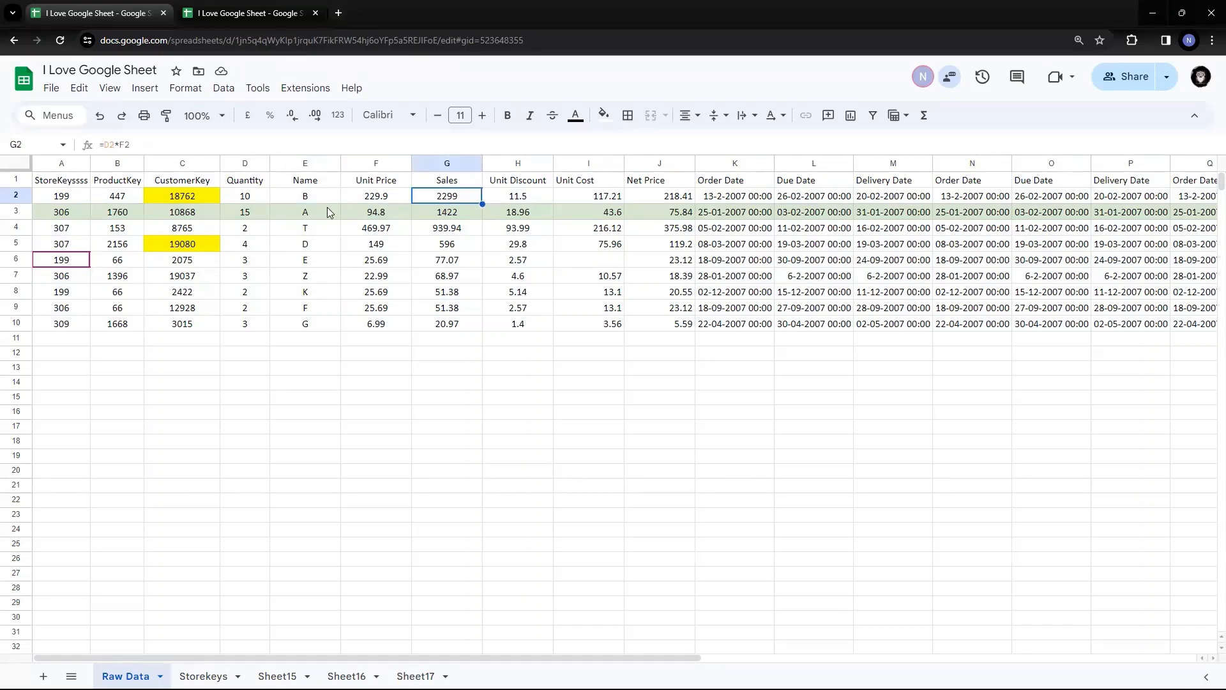
left_click(449, 216)
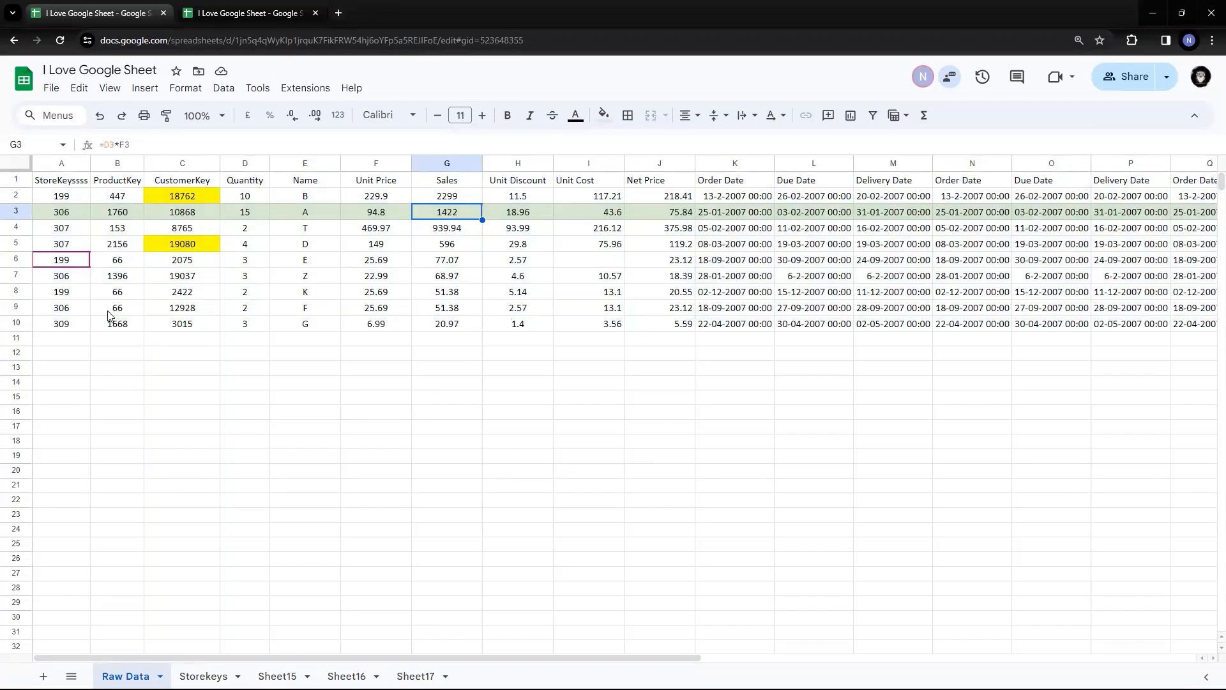
left_click(295, 329)
left_click(438, 328)
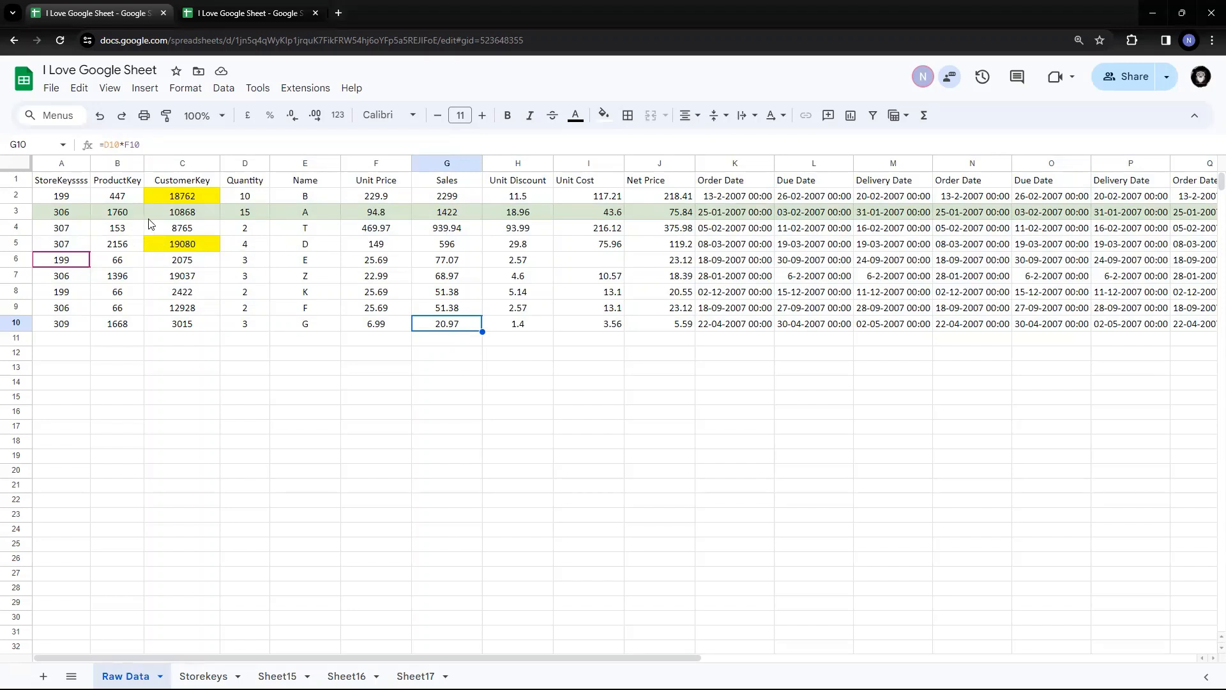
left_click(127, 306)
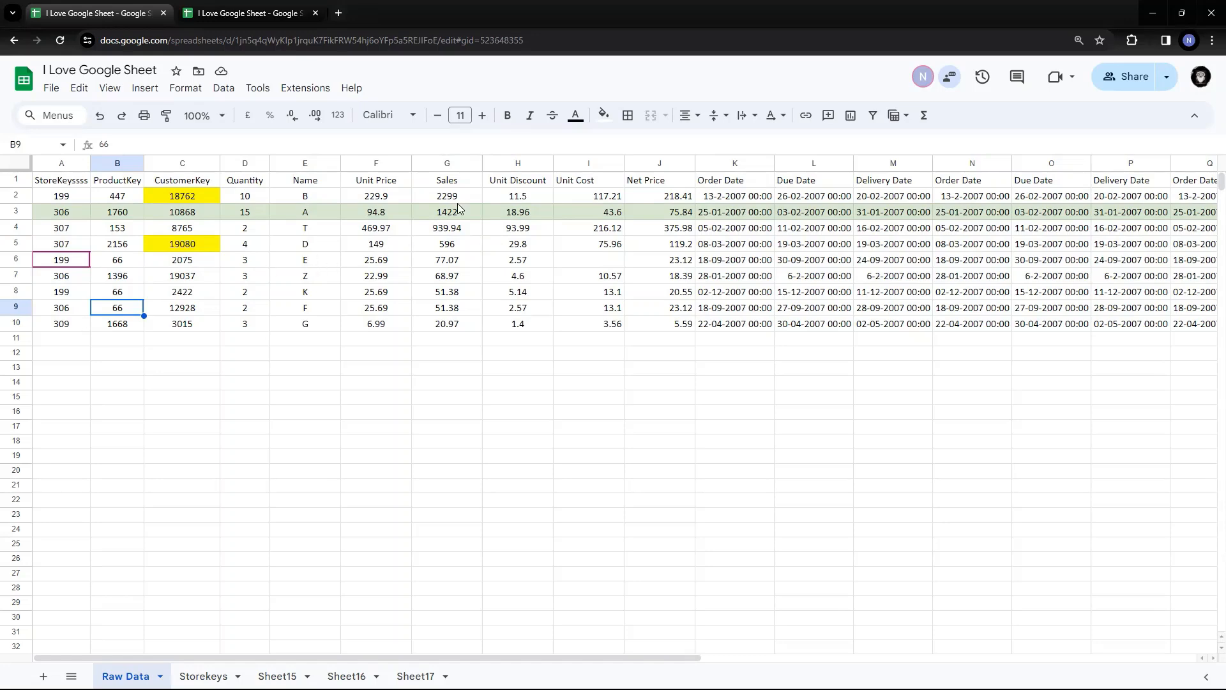
left_click(74, 321)
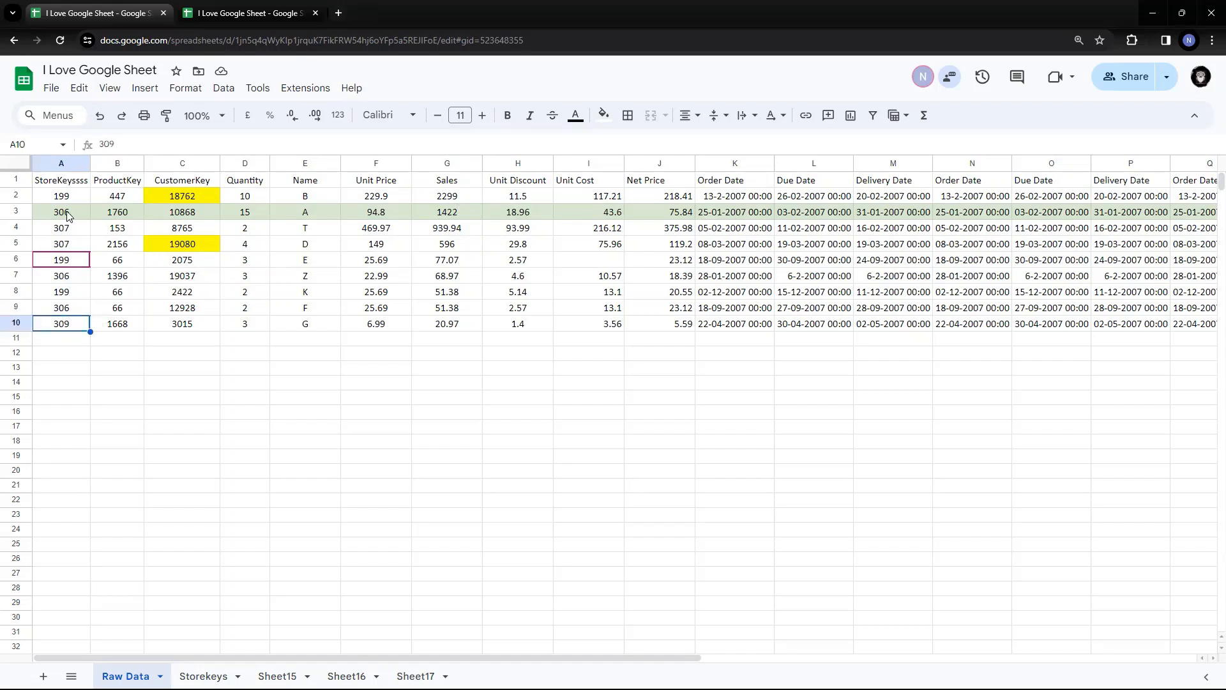
Select rows 1–10 and sort by StoreKeyssss A to Z with a header row, 199 up to 309
left_click(18, 185)
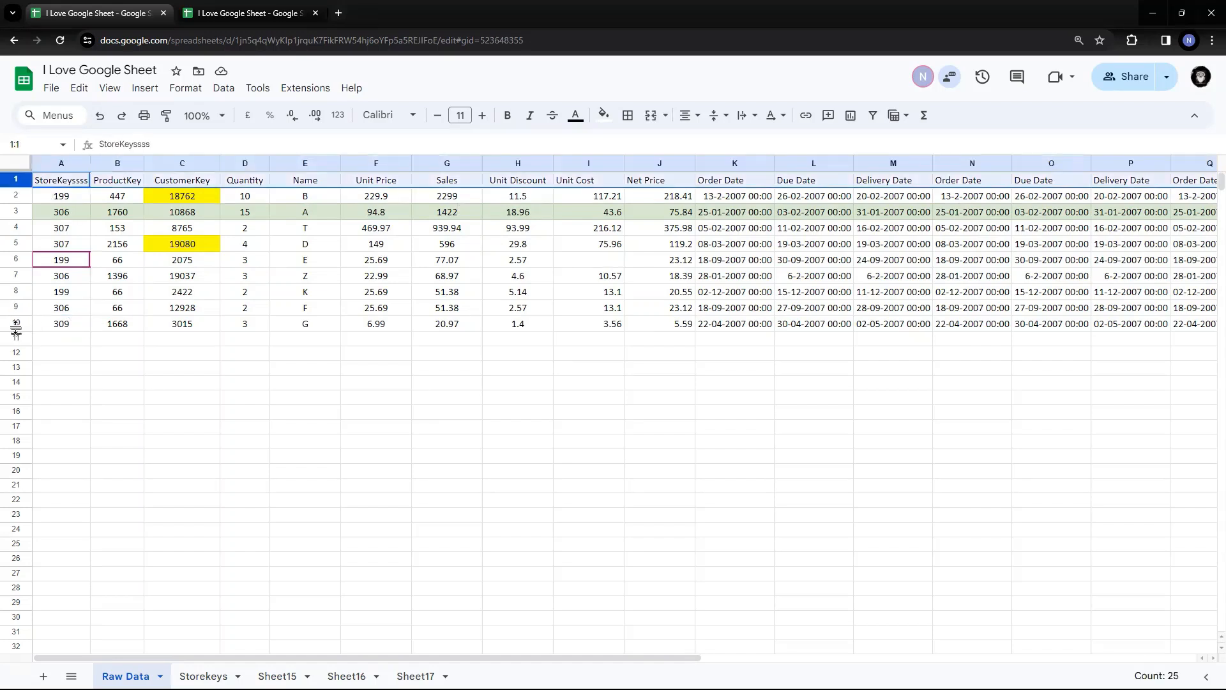
left_click(16, 324, "shift")
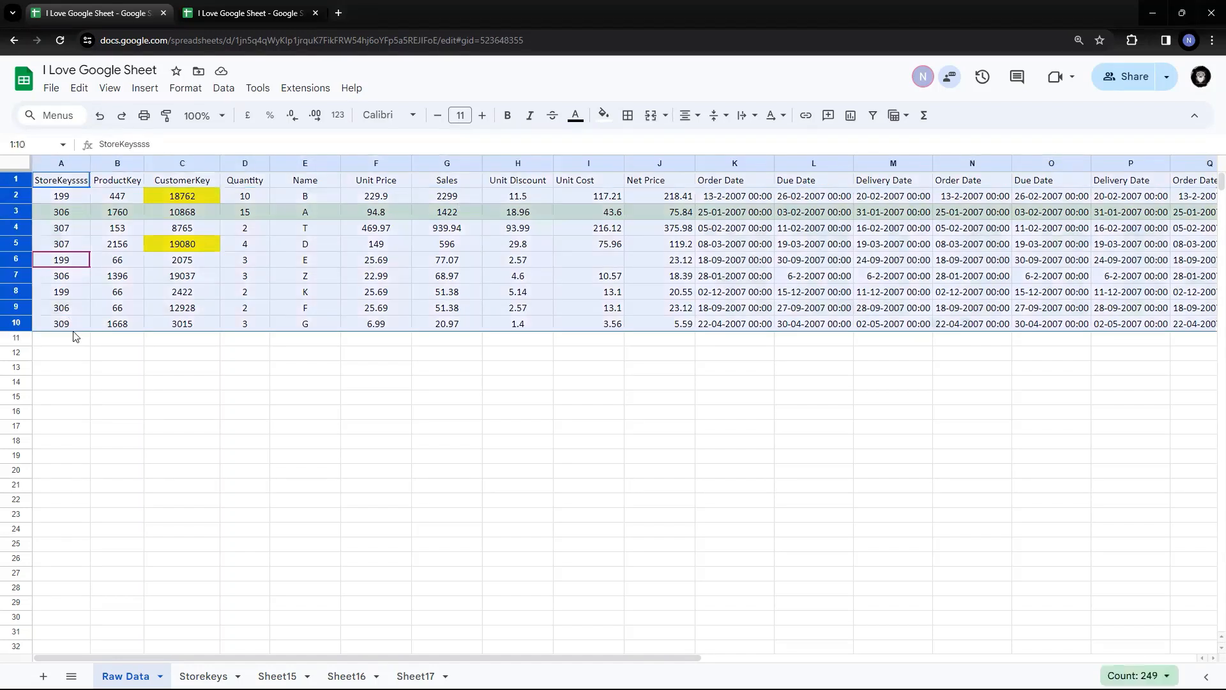
left_click(221, 95)
mouse_move(277, 138)
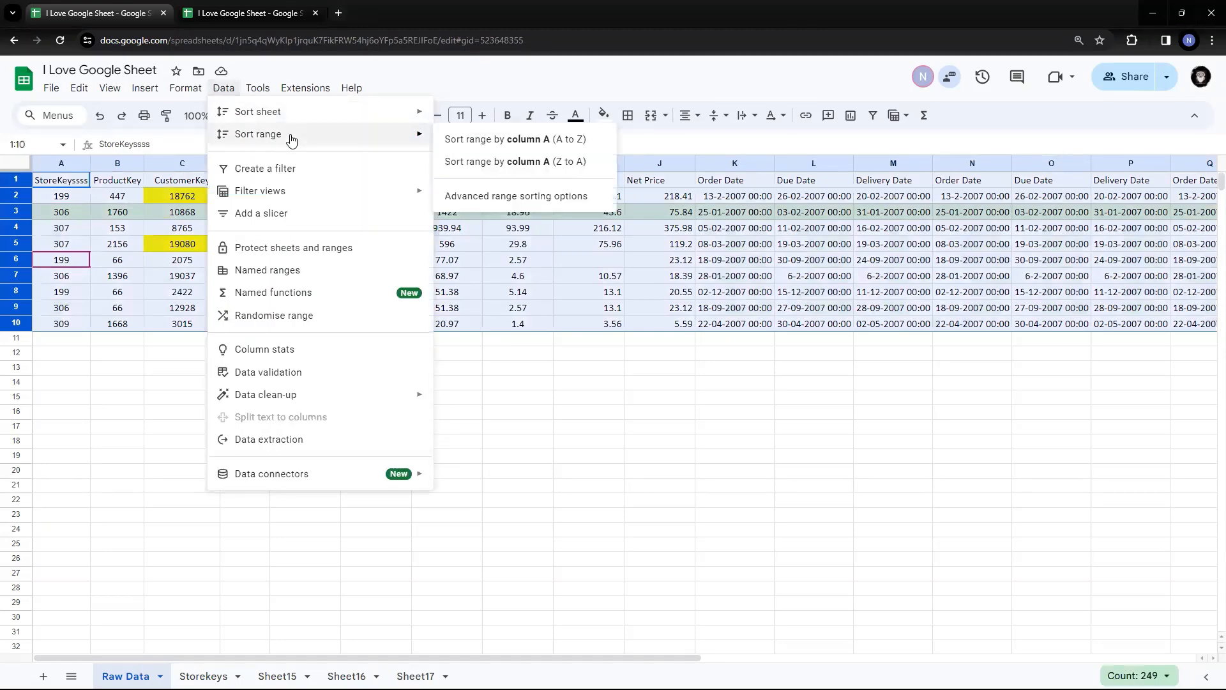
left_click(493, 196)
left_click(456, 319)
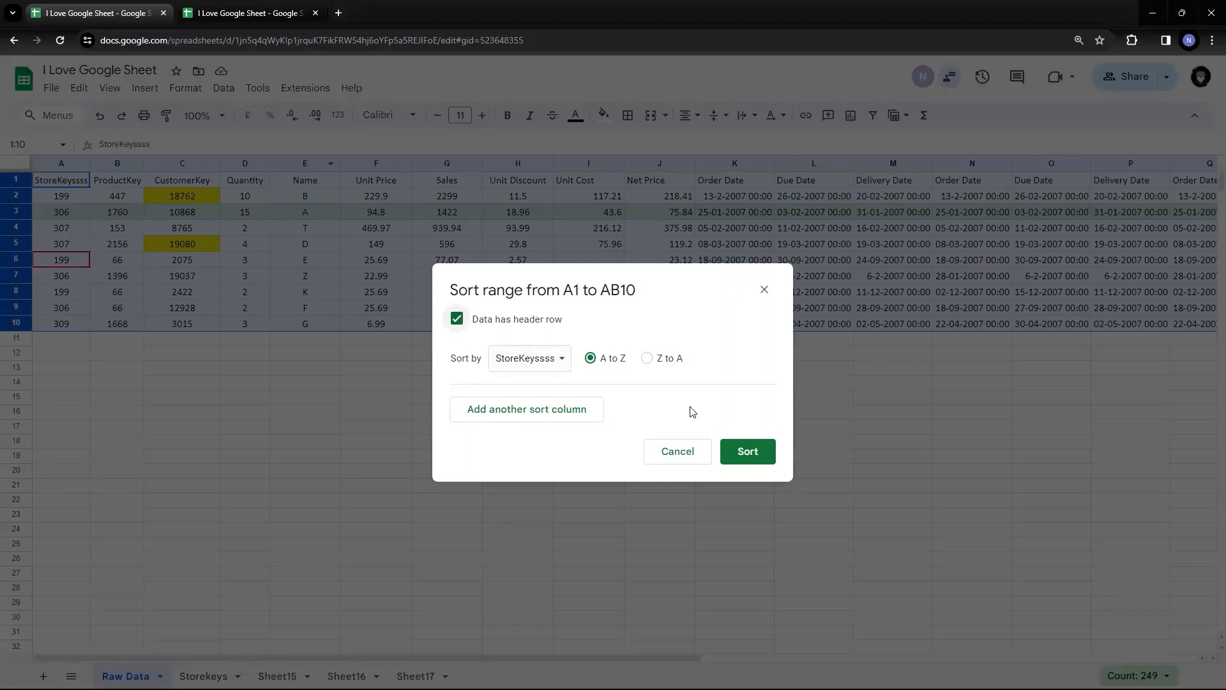
left_click(748, 453)
left_click_drag(69, 195, 71, 331)
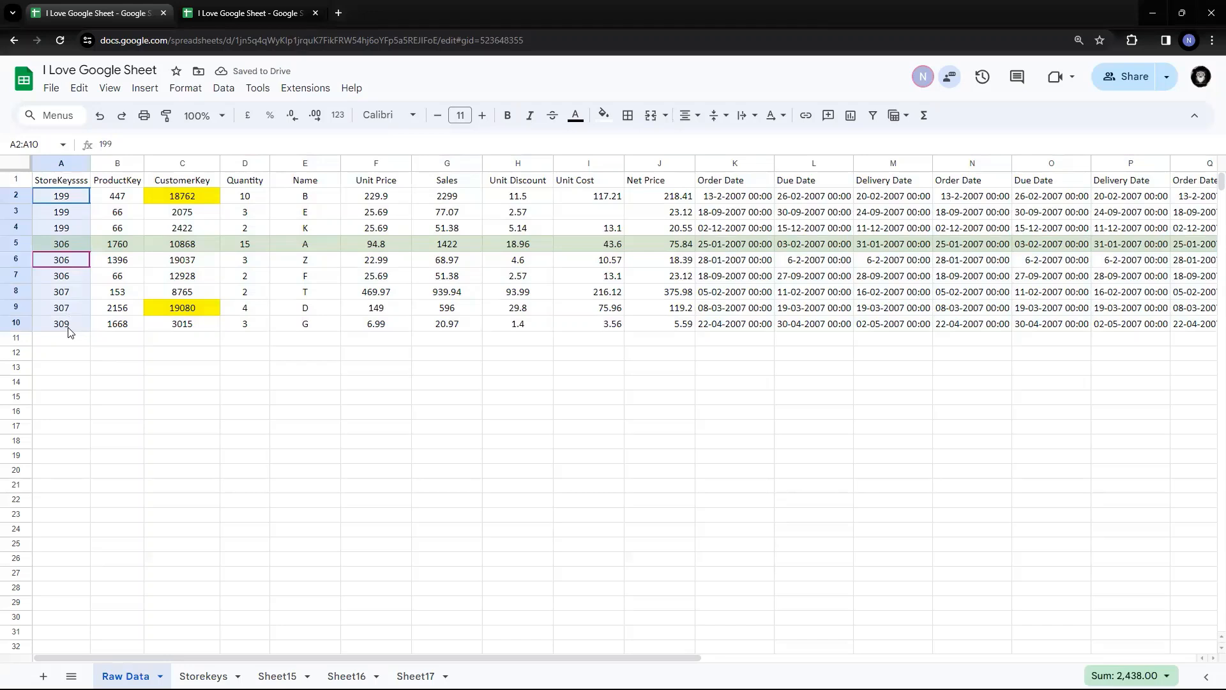
left_click(386, 199)
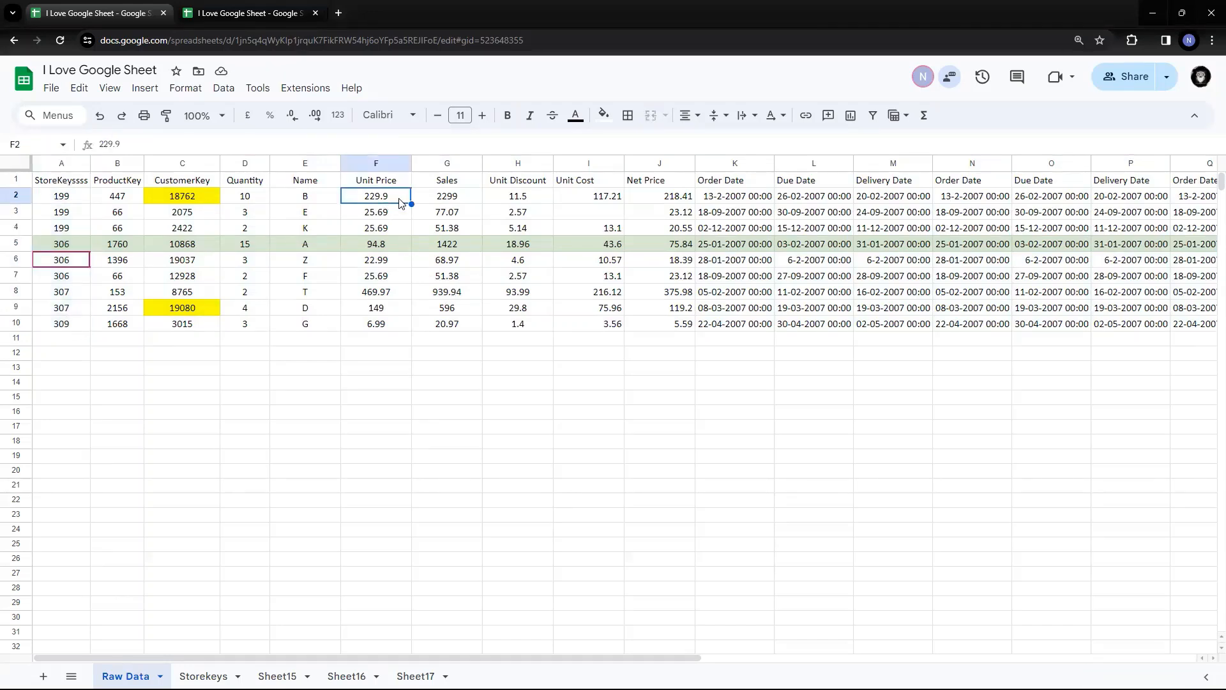
left_click_drag(469, 202, 471, 228)
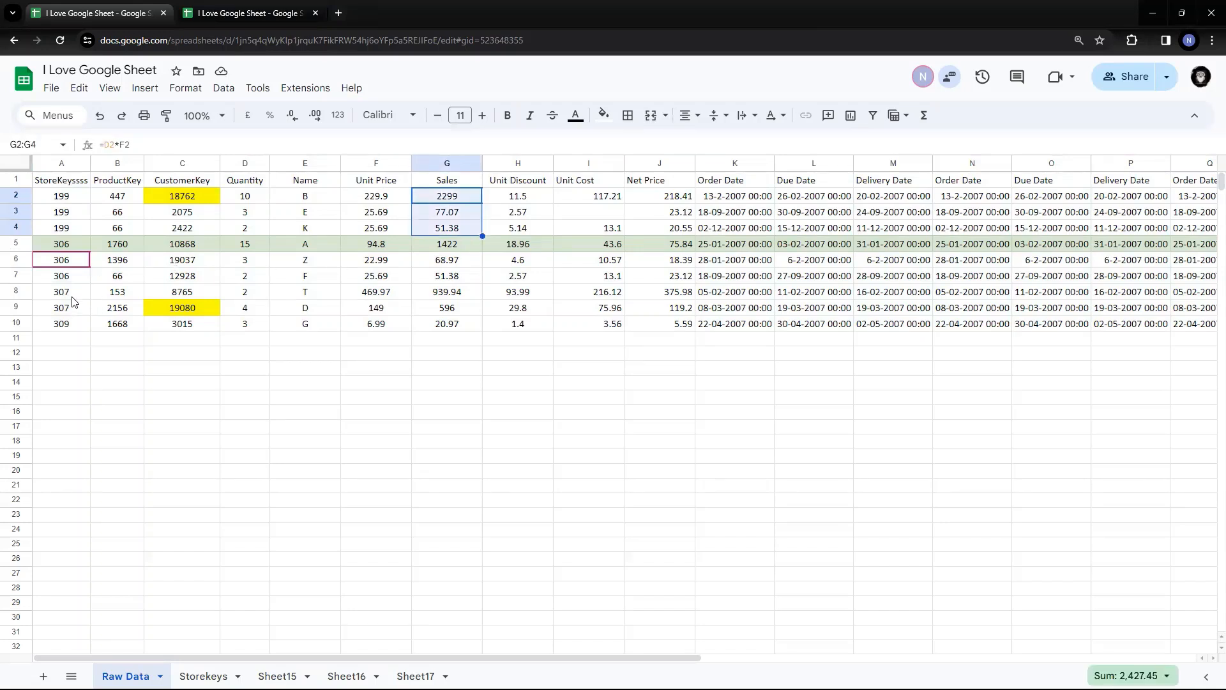
left_click(464, 295)
left_click(463, 314)
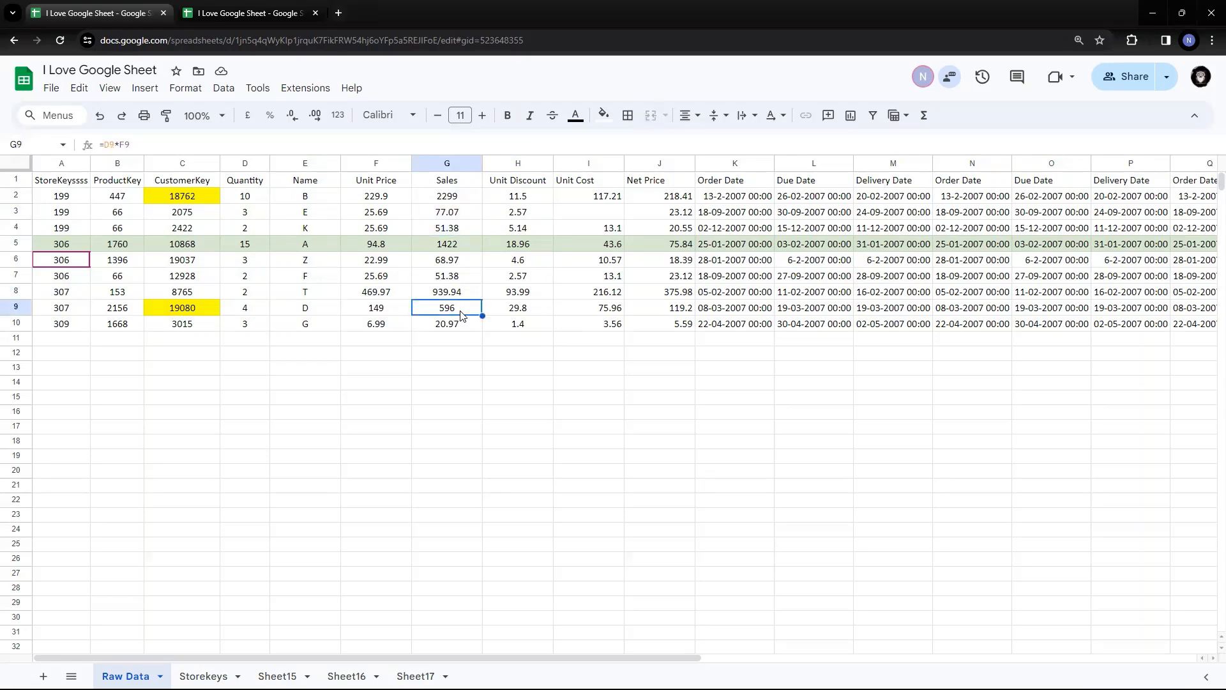
left_click_drag(76, 249, 476, 281)
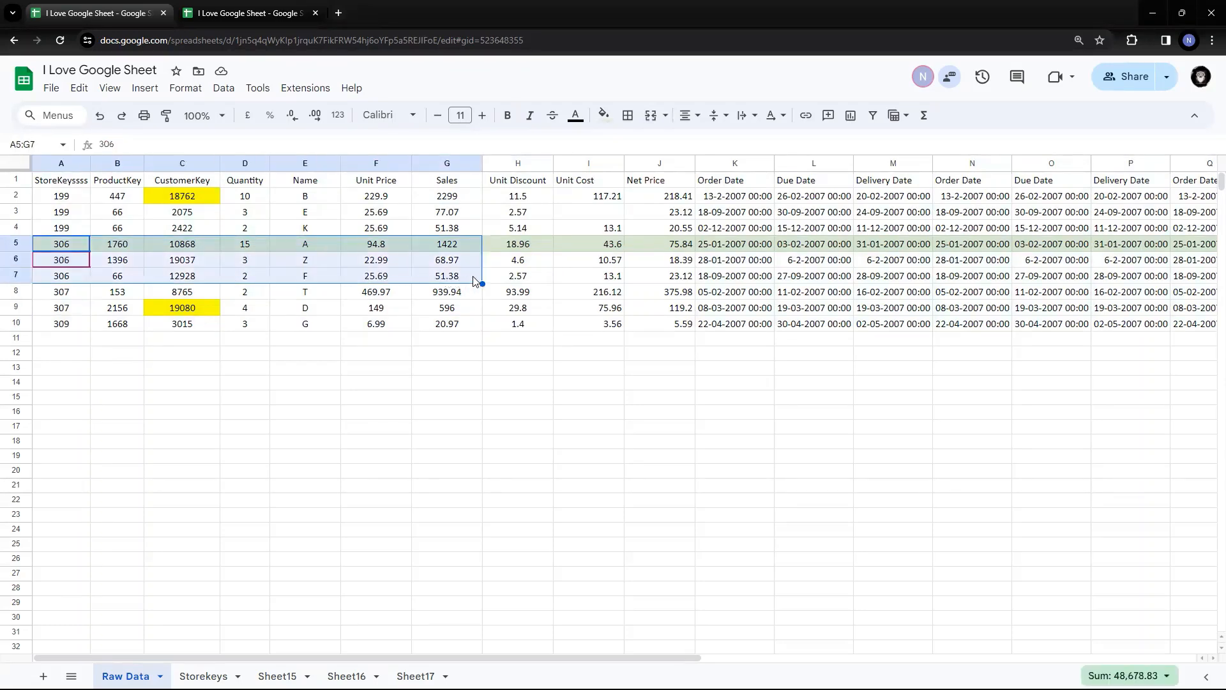
left_click(476, 246)
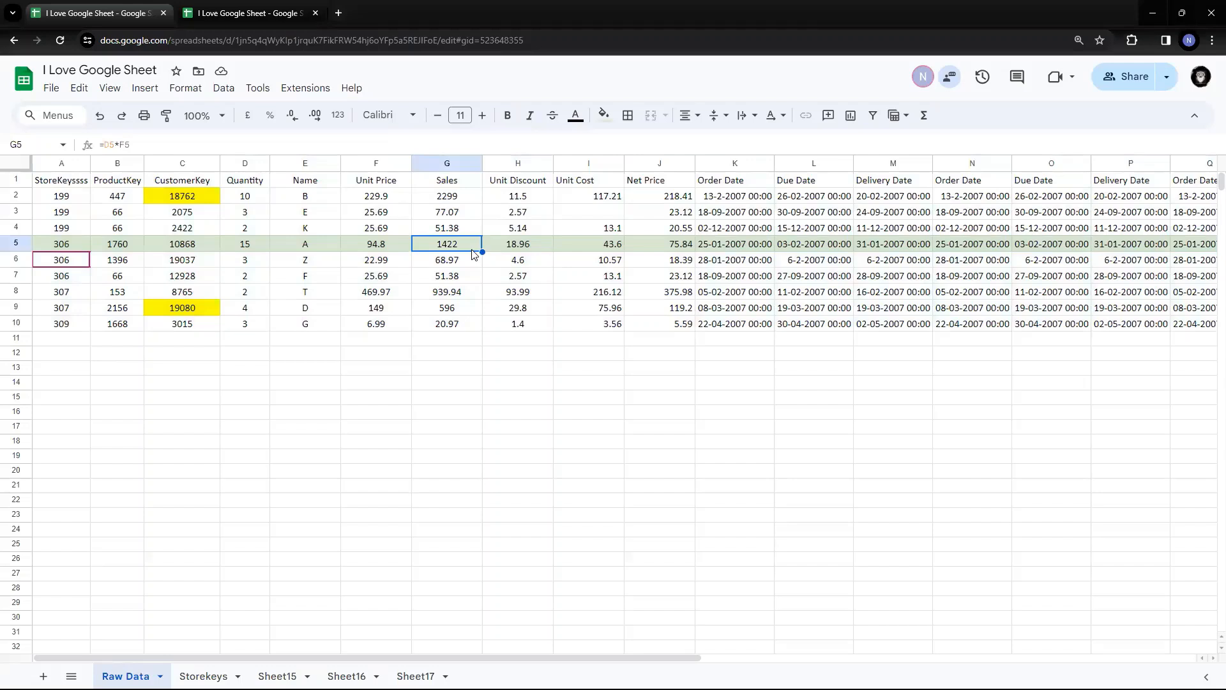
left_click(468, 277)
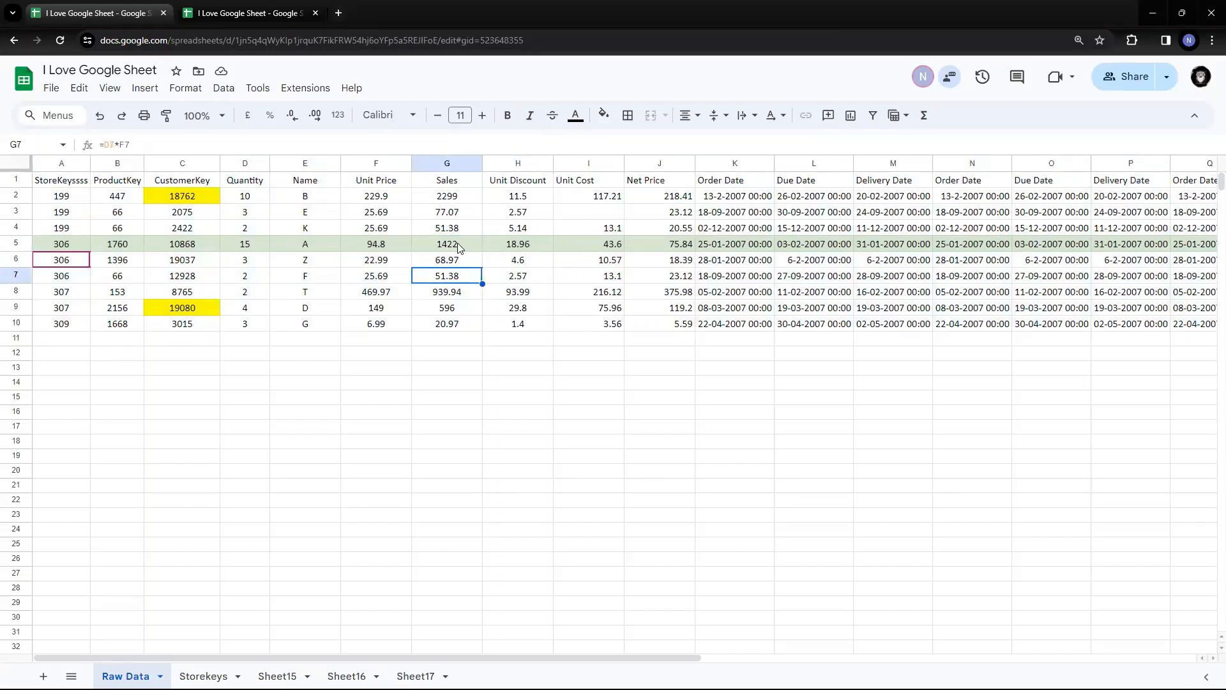
left_click(459, 249)
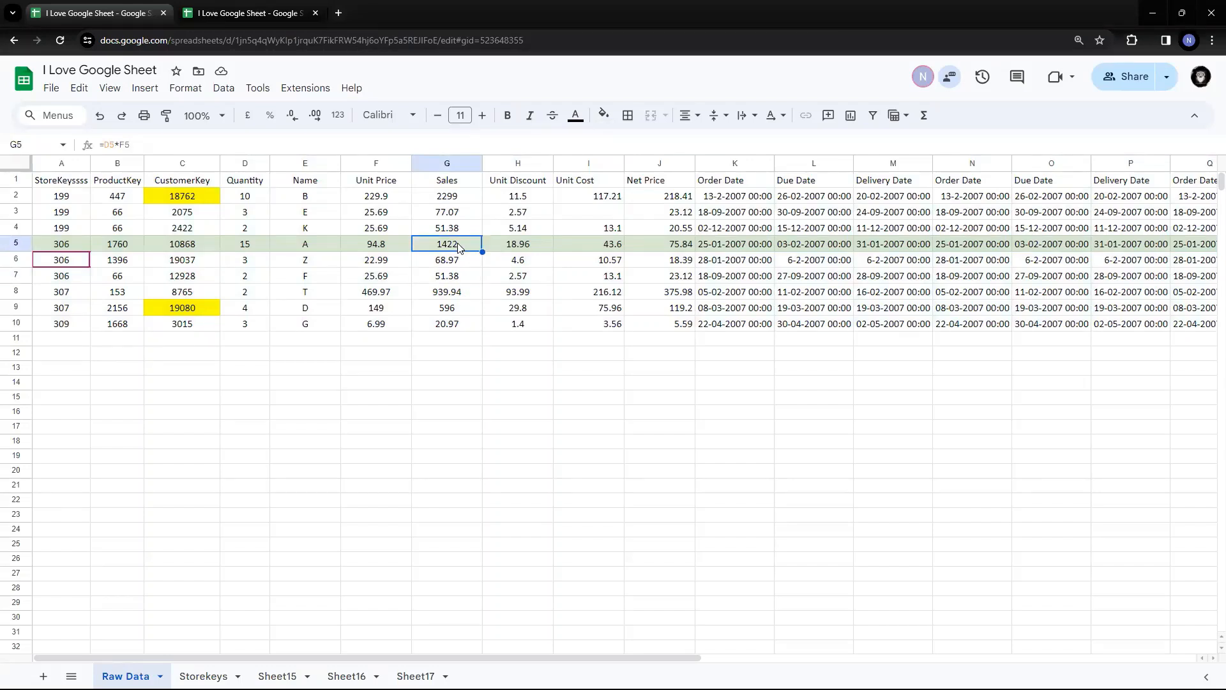
left_click(458, 281)
left_click_drag(10, 178, 13, 323)
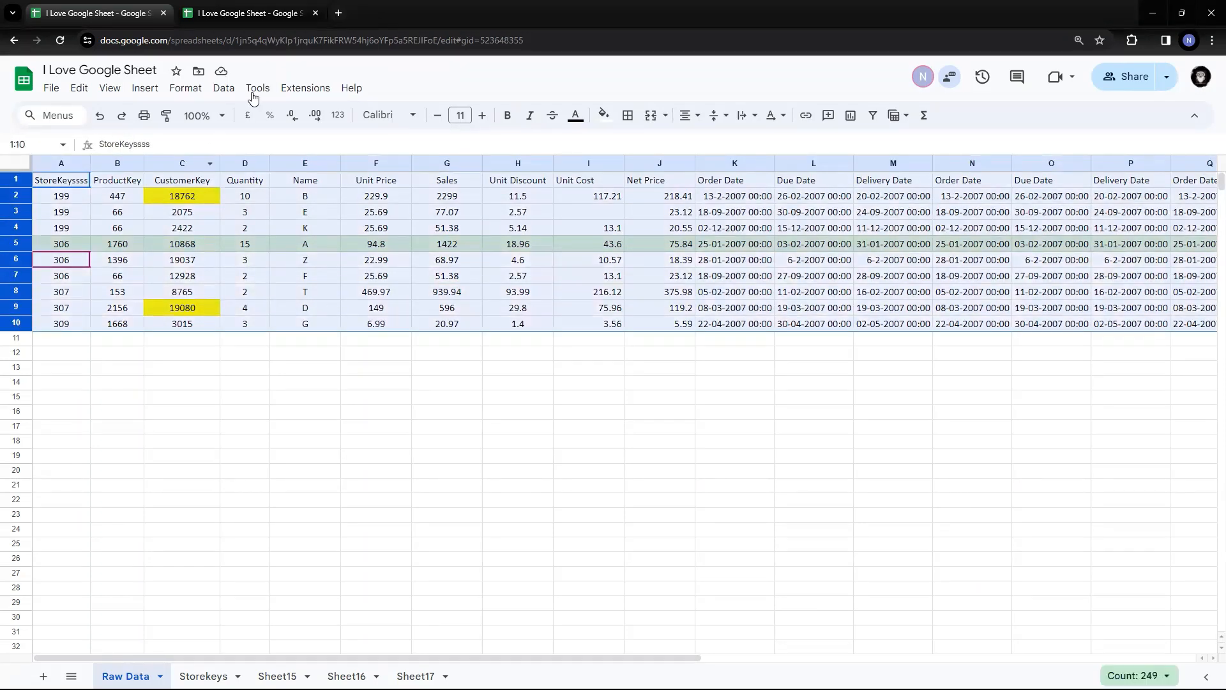
Sort with a header row by StoreKeyssss Z to A, then by Sales A to Z
left_click(217, 92)
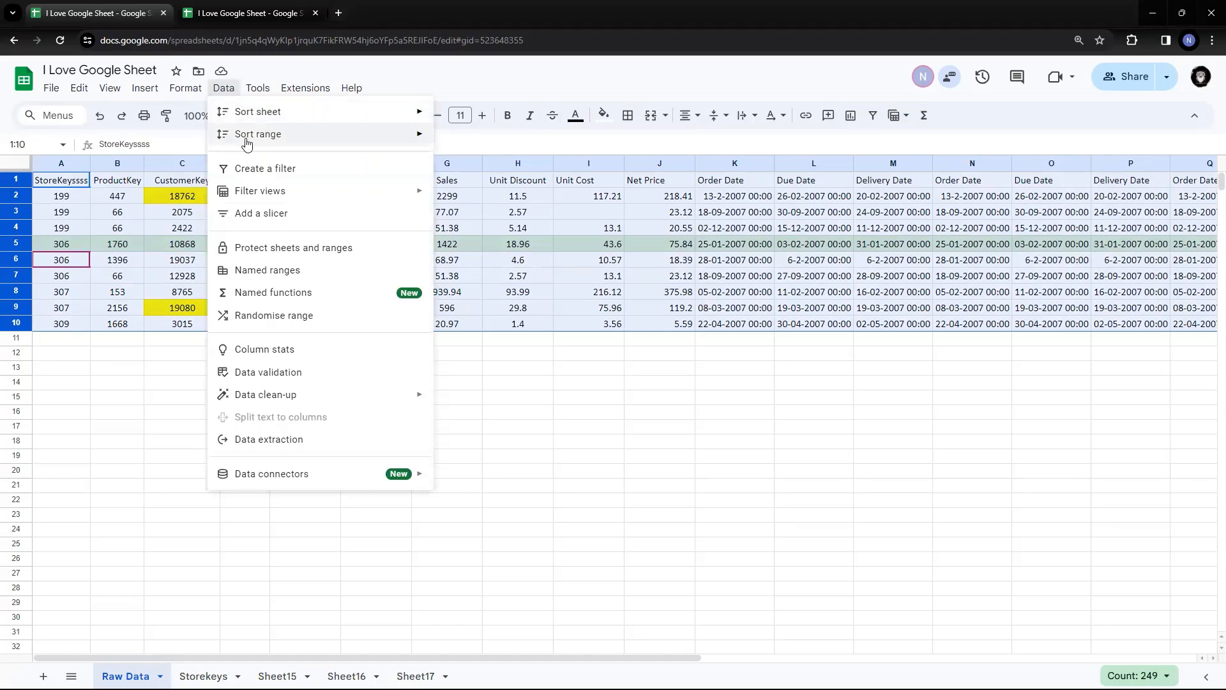
mouse_move(255, 134)
left_click(520, 197)
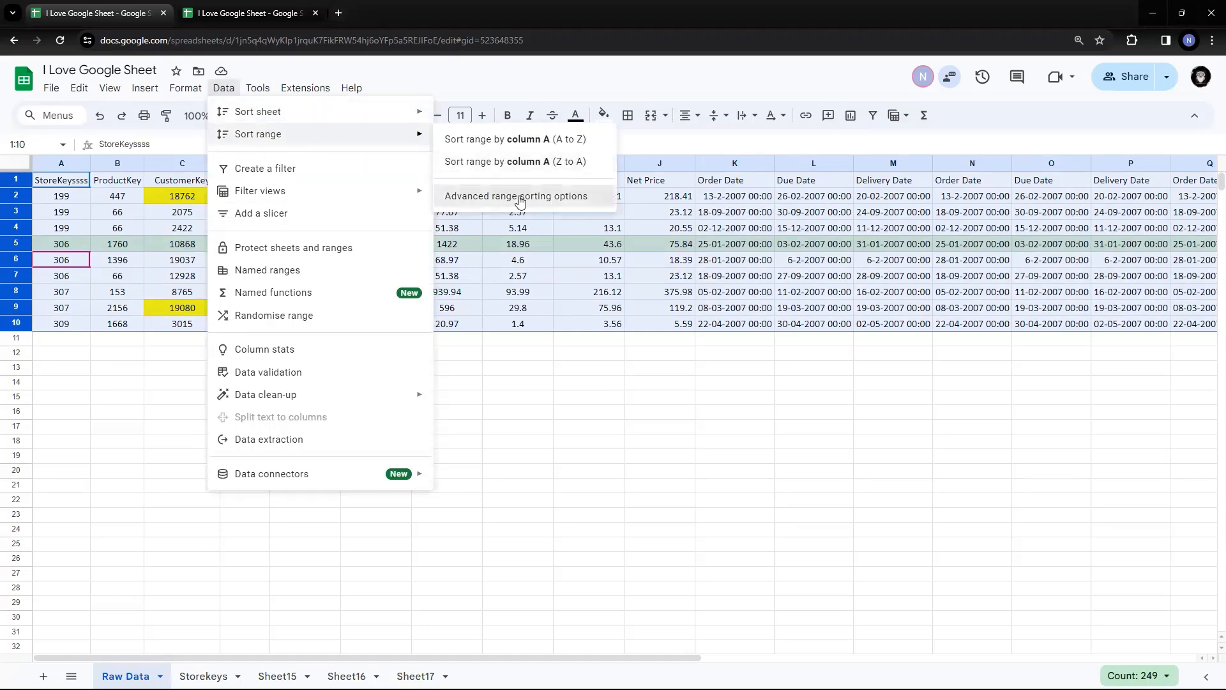
left_click(457, 319)
left_click(555, 356)
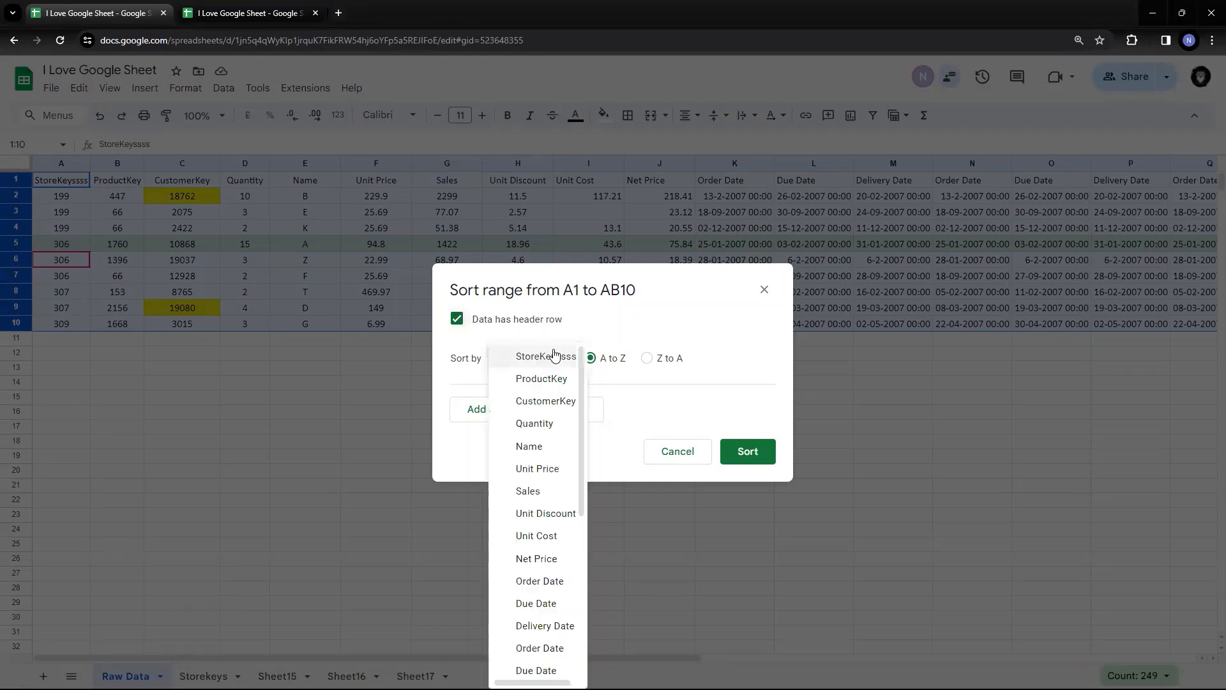
left_click(556, 358)
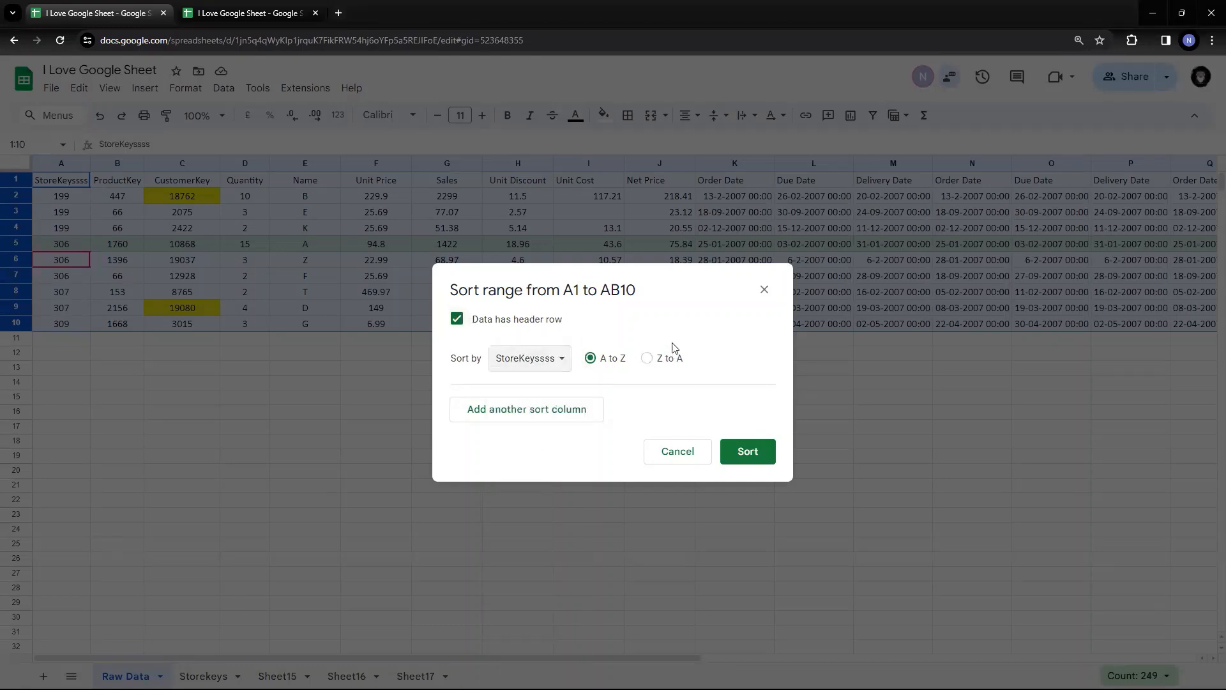
left_click(646, 358)
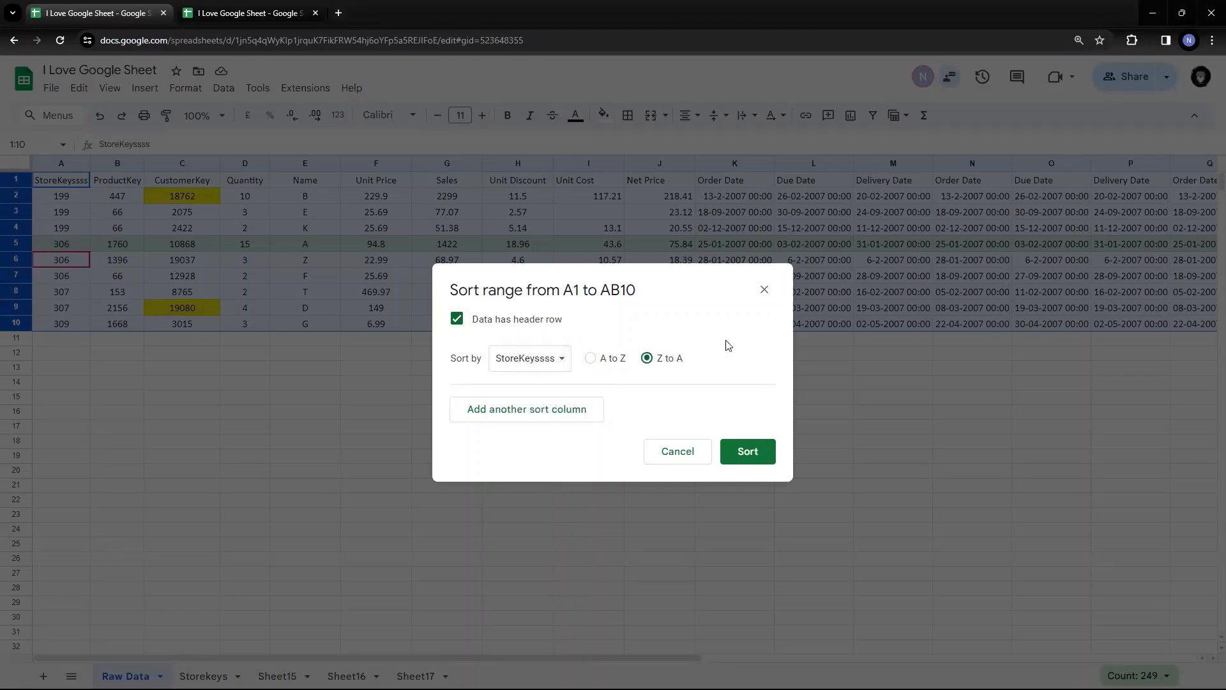
left_click(573, 404)
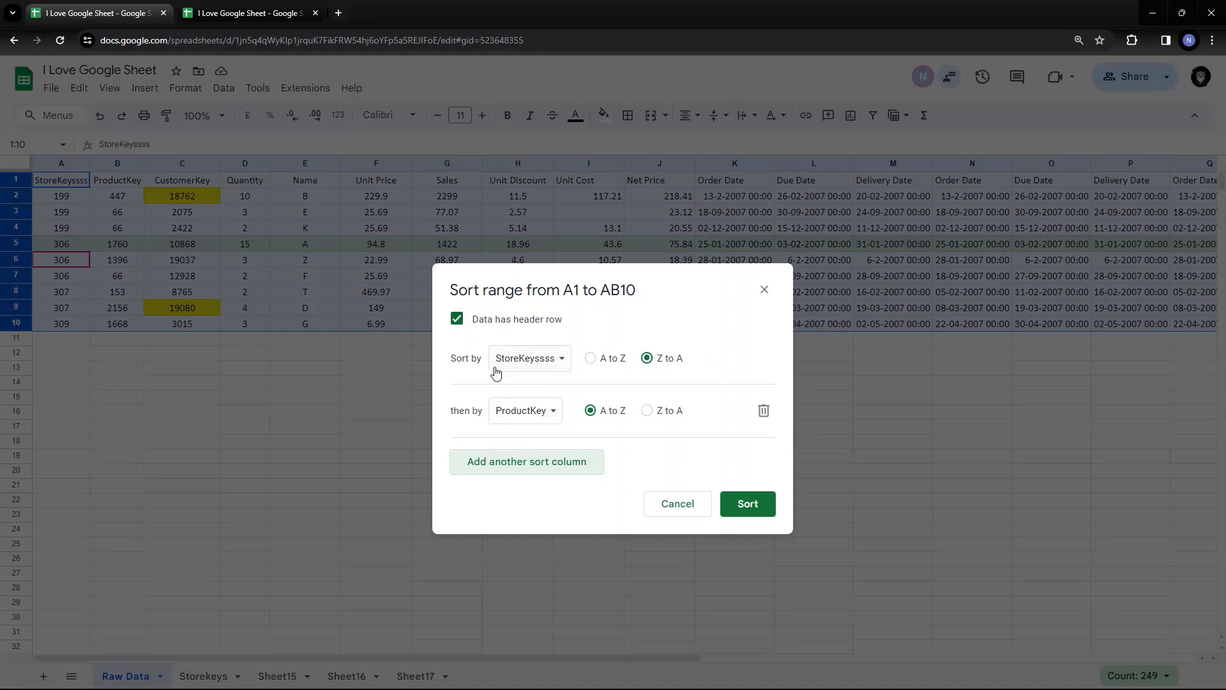
left_click(552, 410)
left_click(548, 520)
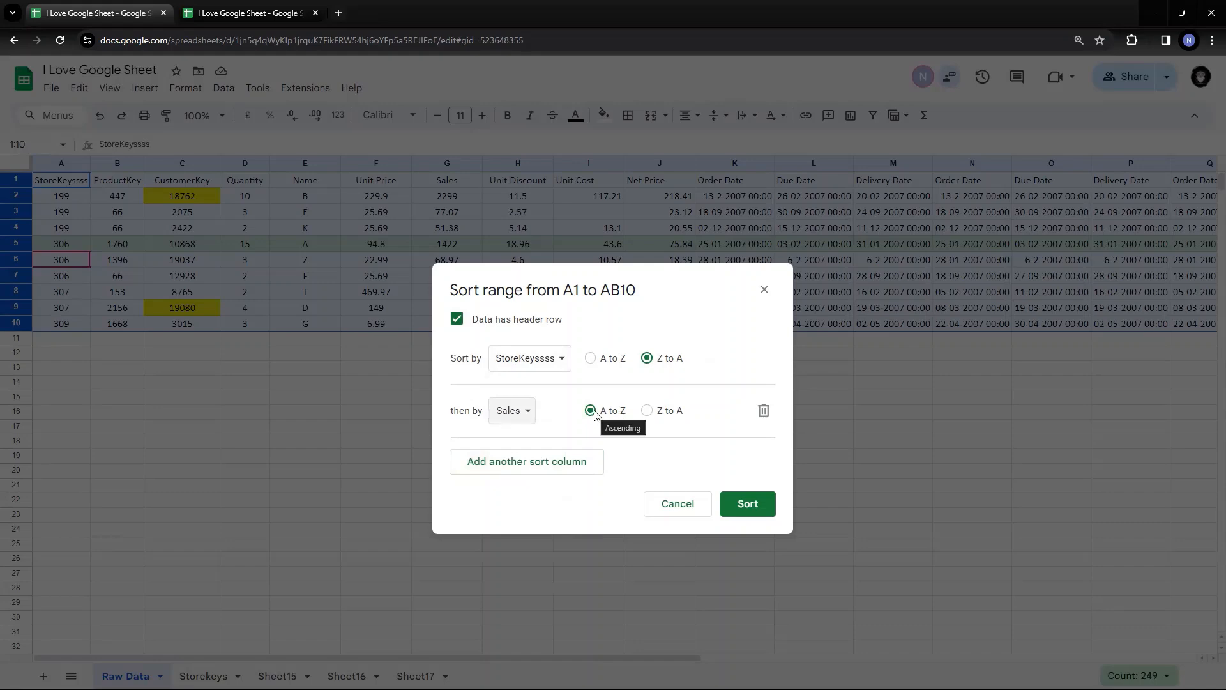
left_click(744, 502)
Inspect the two StoreKey 307 rows and their Sales values in rows 3 and 4
left_click(331, 402)
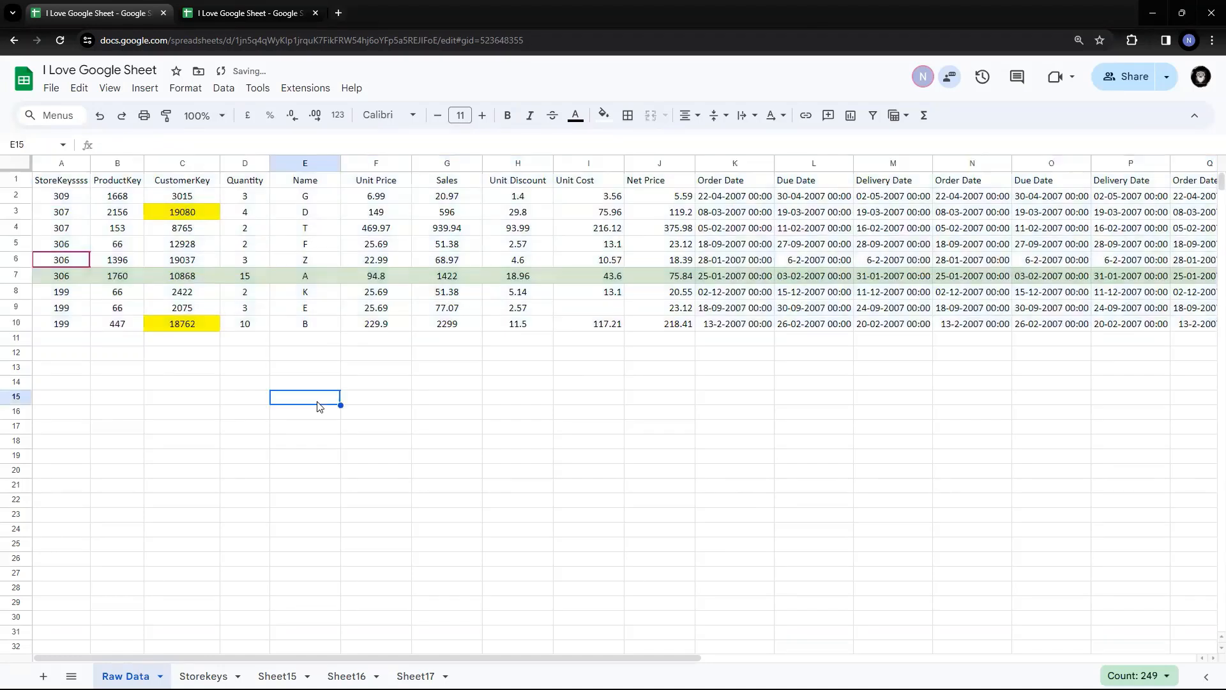
left_click_drag(75, 214, 77, 235)
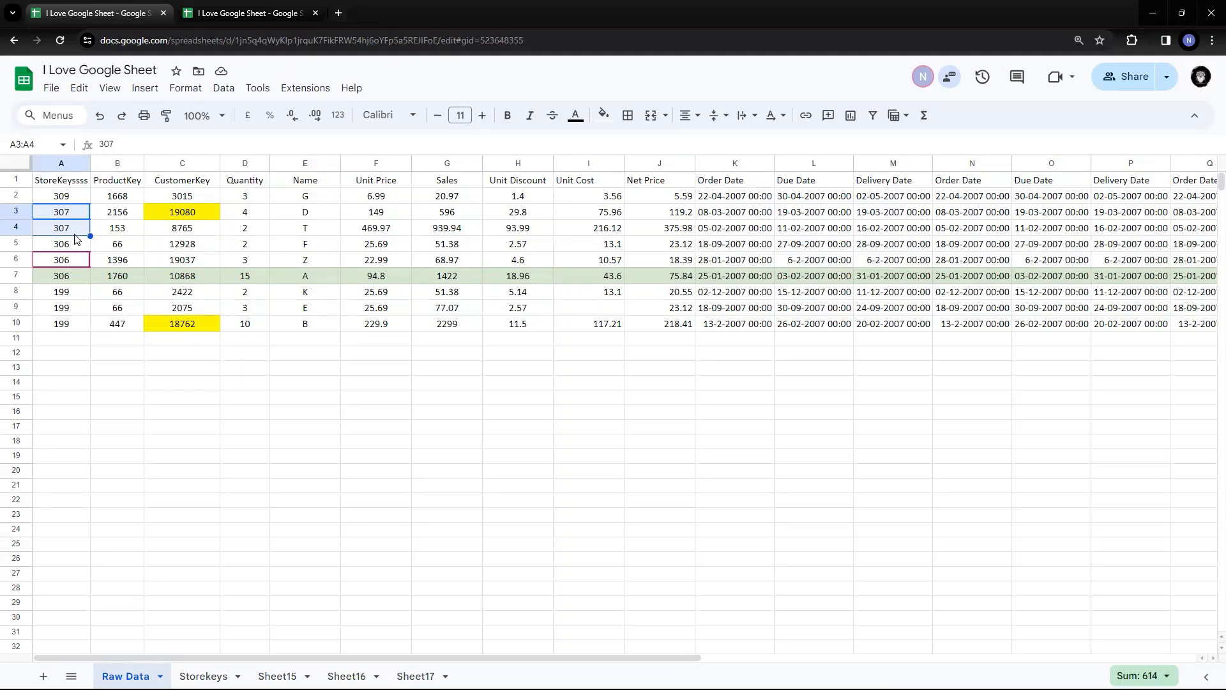
left_click_drag(467, 217, 468, 231)
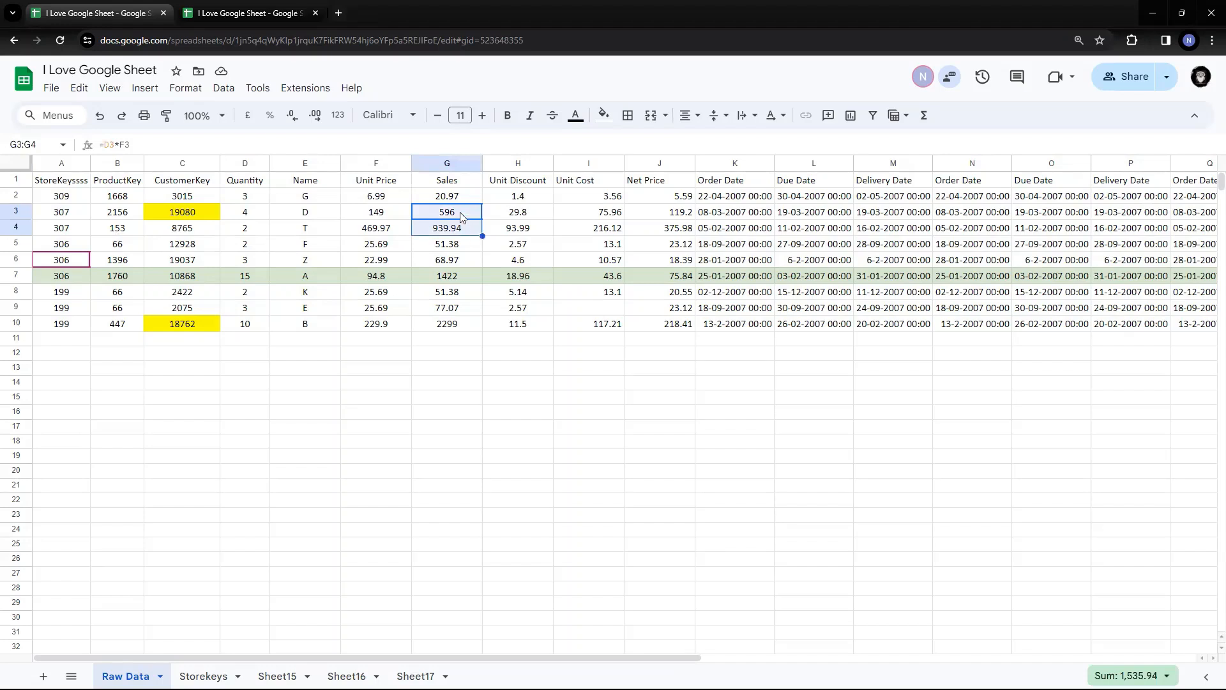
left_click(461, 213)
left_click(461, 229)
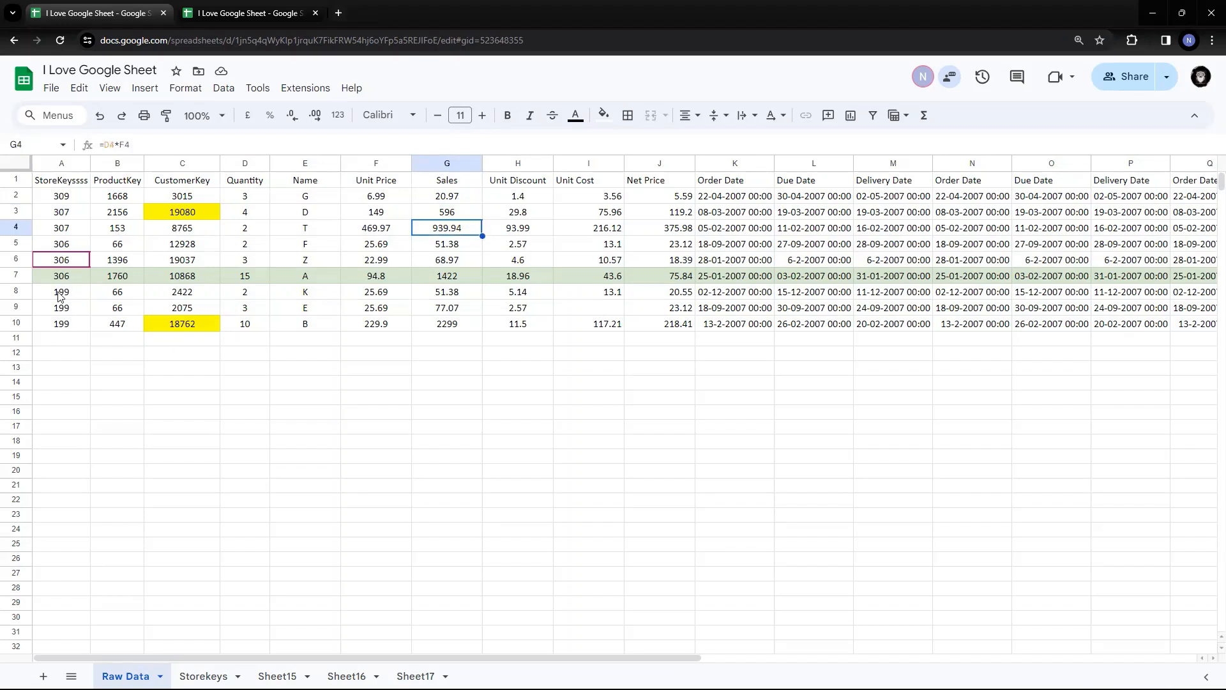
Inspect the StoreKey 199 rows and row 8's values, then select rows 1 to 10
left_click_drag(61, 298, 61, 323)
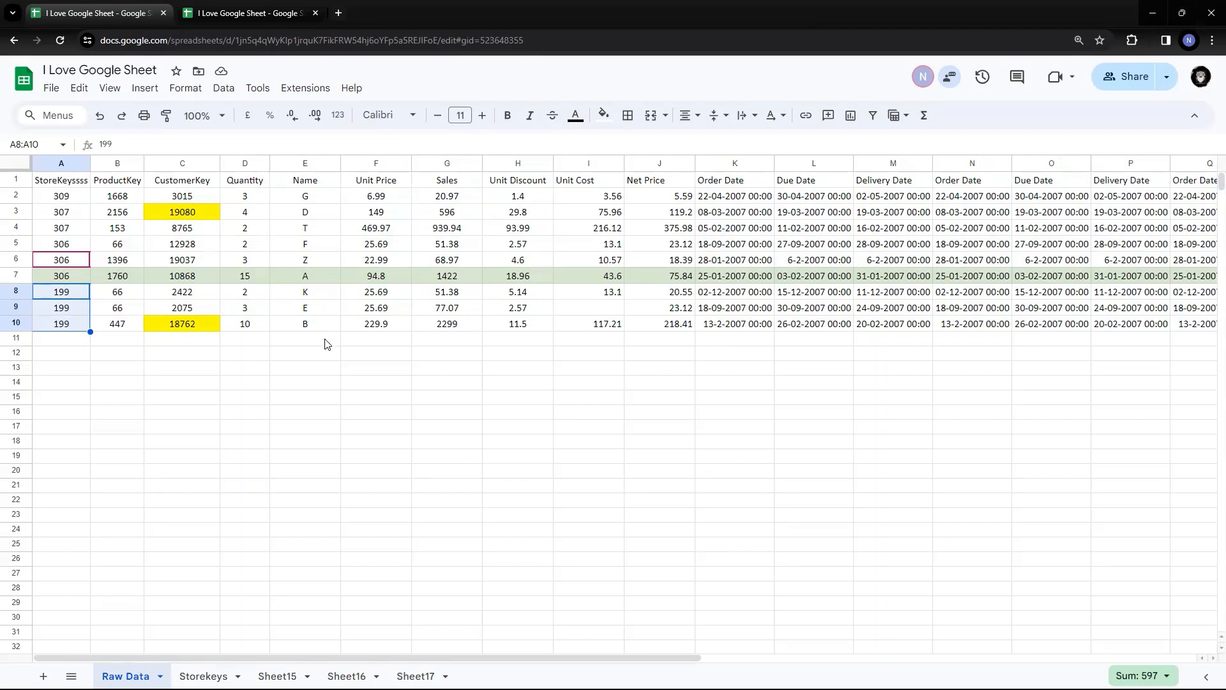
left_click(528, 297)
left_click_drag(323, 301, 519, 298)
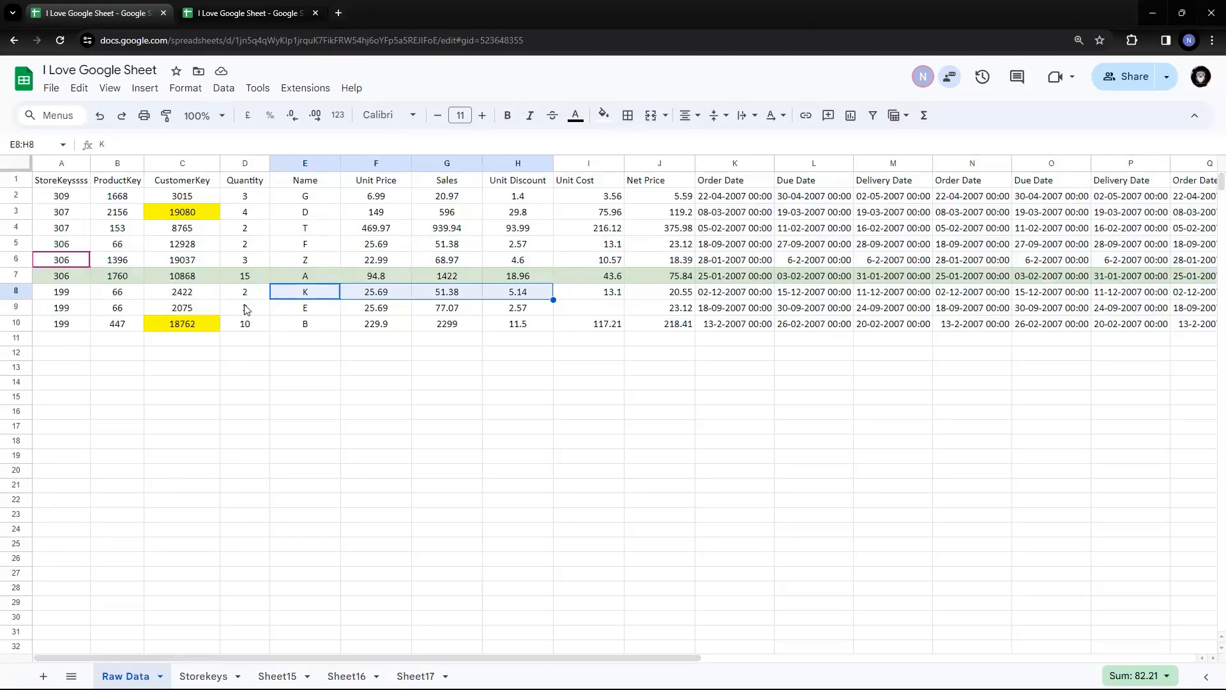
left_click_drag(16, 179, 17, 322)
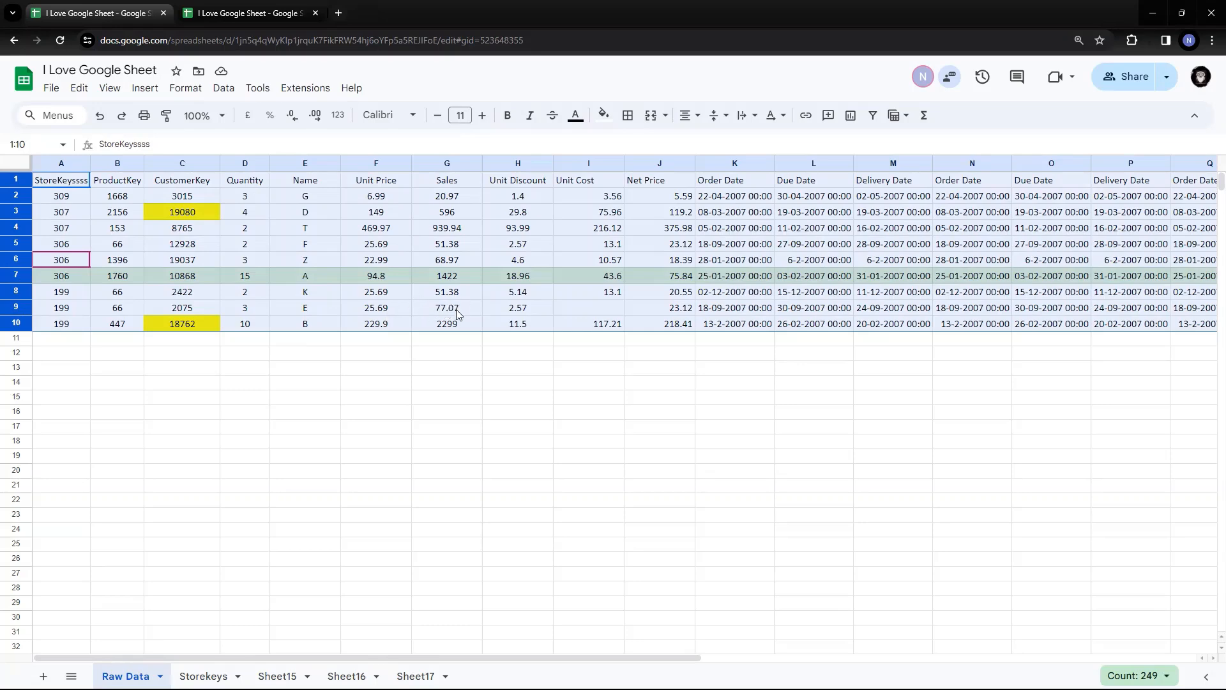
Start an advanced range sort with a header row and StoreKeyssss as the first sort column
left_click(224, 87)
mouse_move(258, 133)
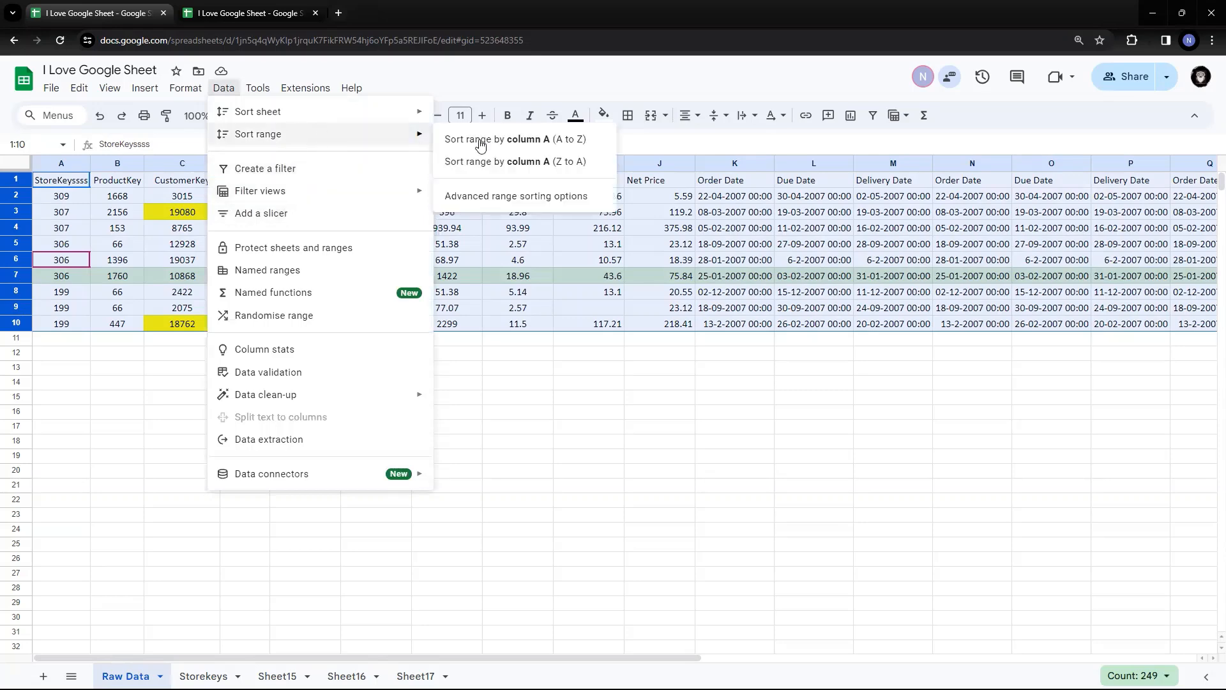
left_click(542, 198)
left_click(457, 319)
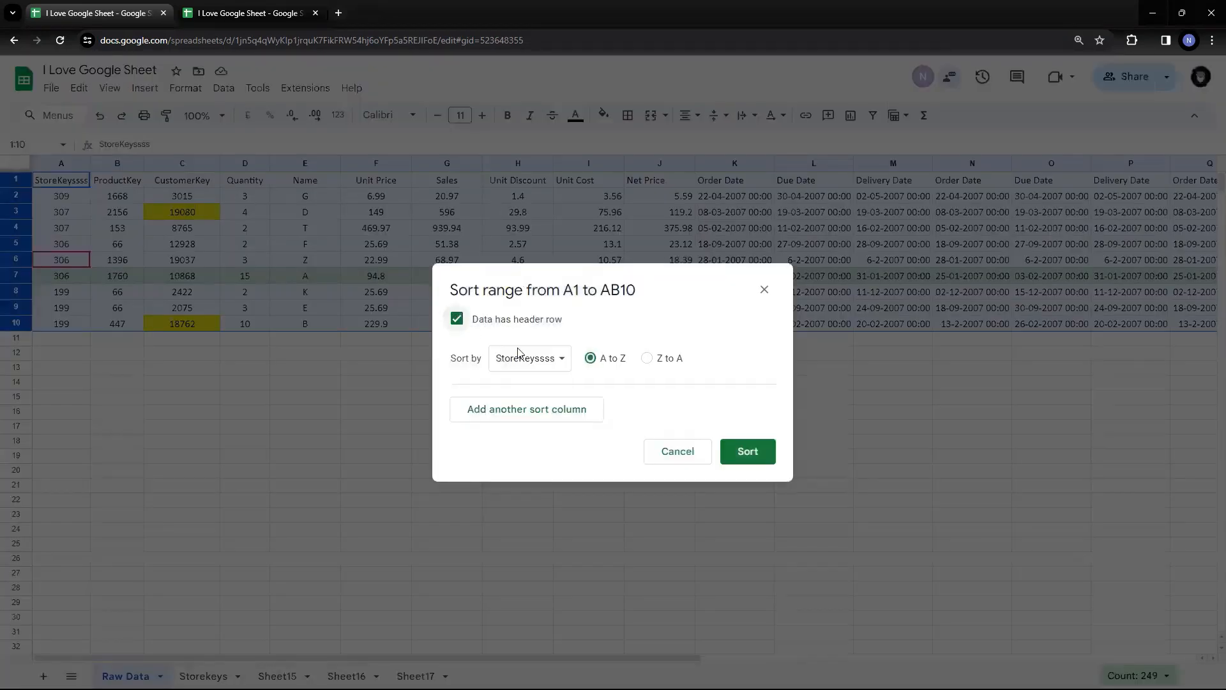
left_click(536, 357)
left_click(544, 357)
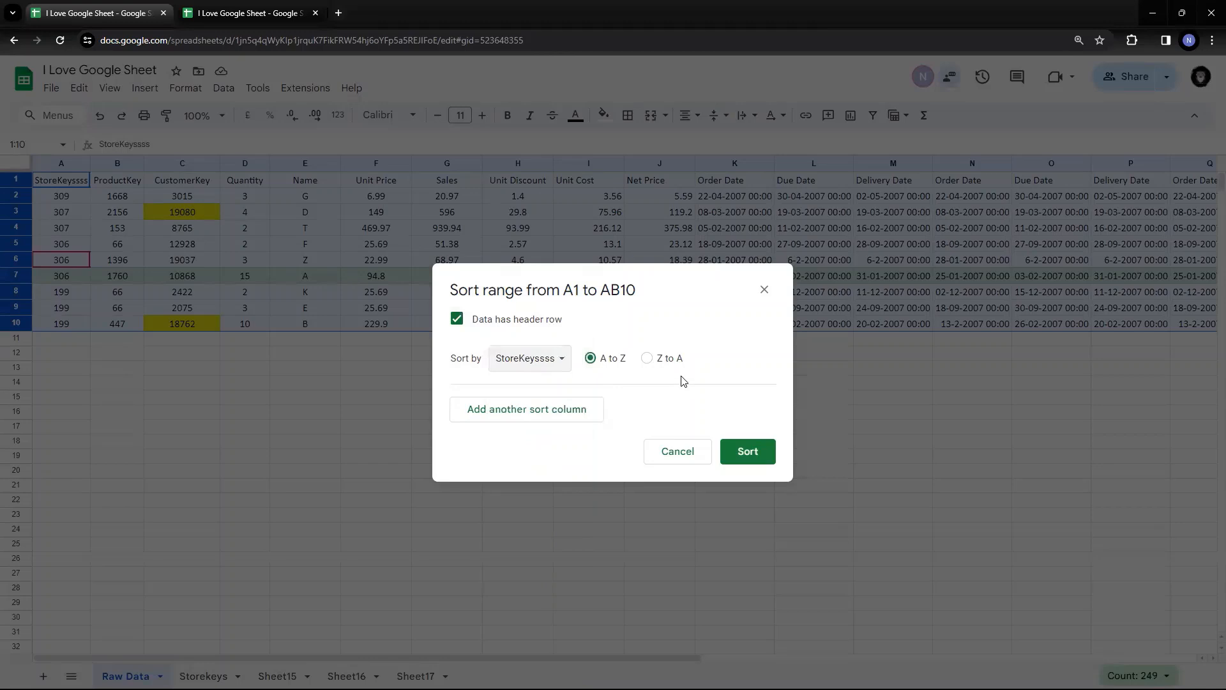
Add Sales and Name as second and third ascending sort columns and apply the sort
left_click(548, 402)
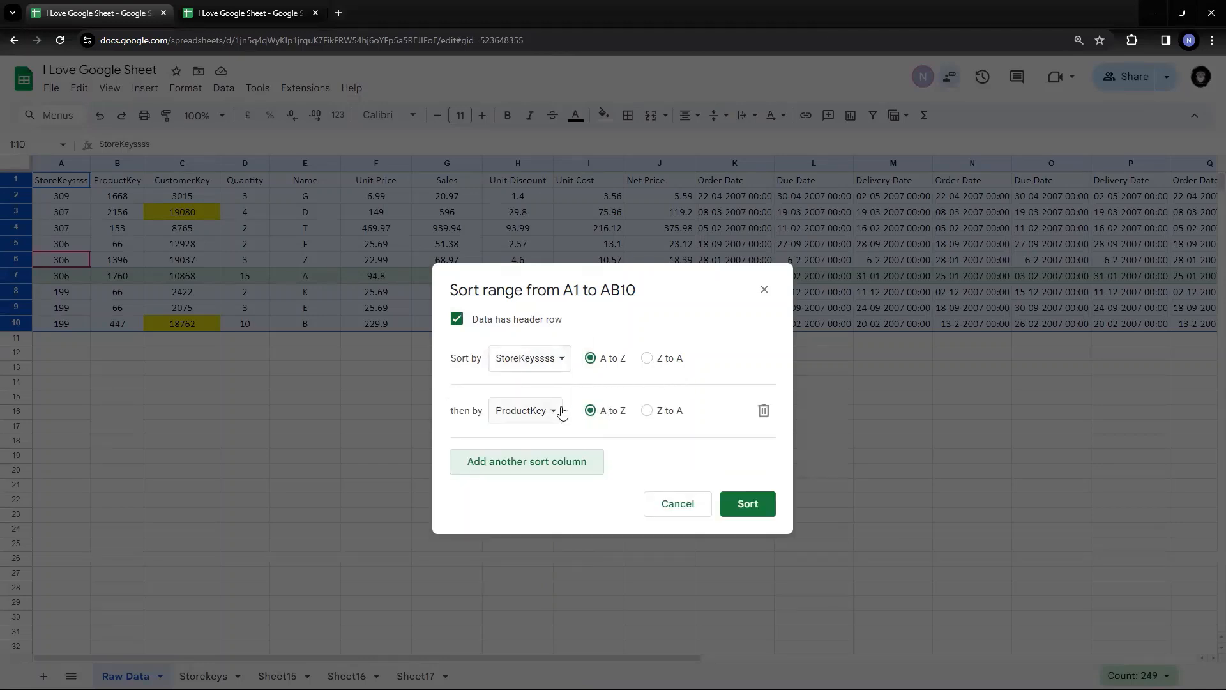
left_click(558, 412)
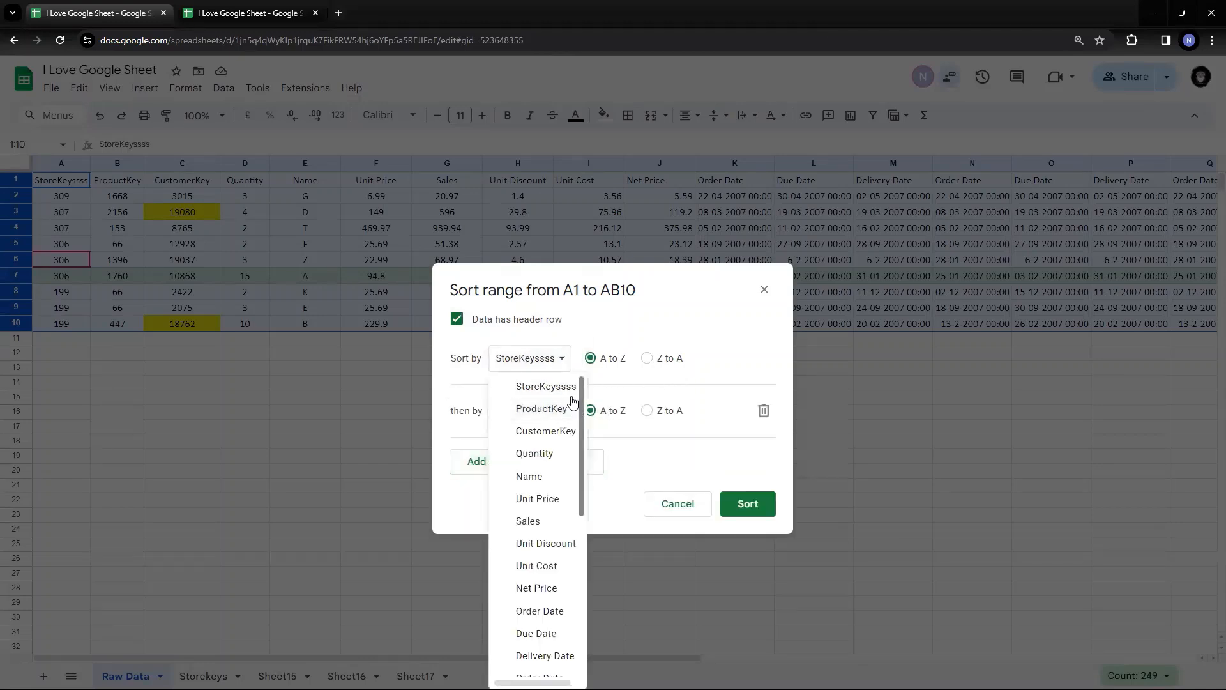
left_click(544, 525)
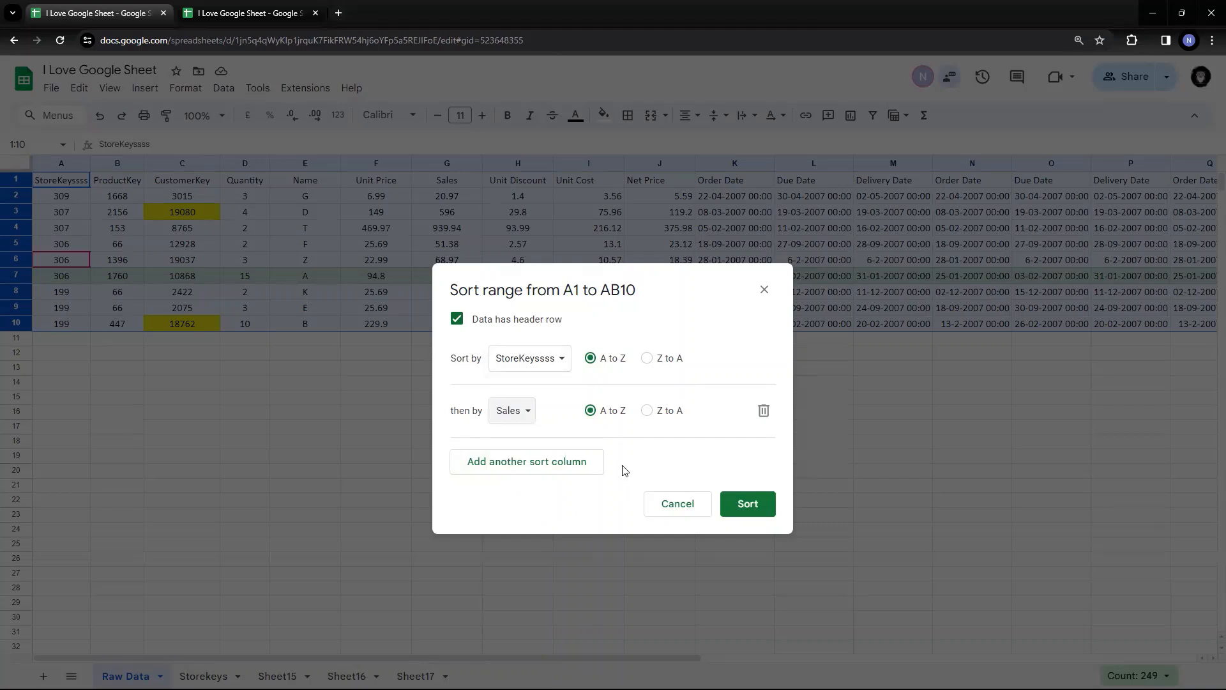
left_click(521, 461)
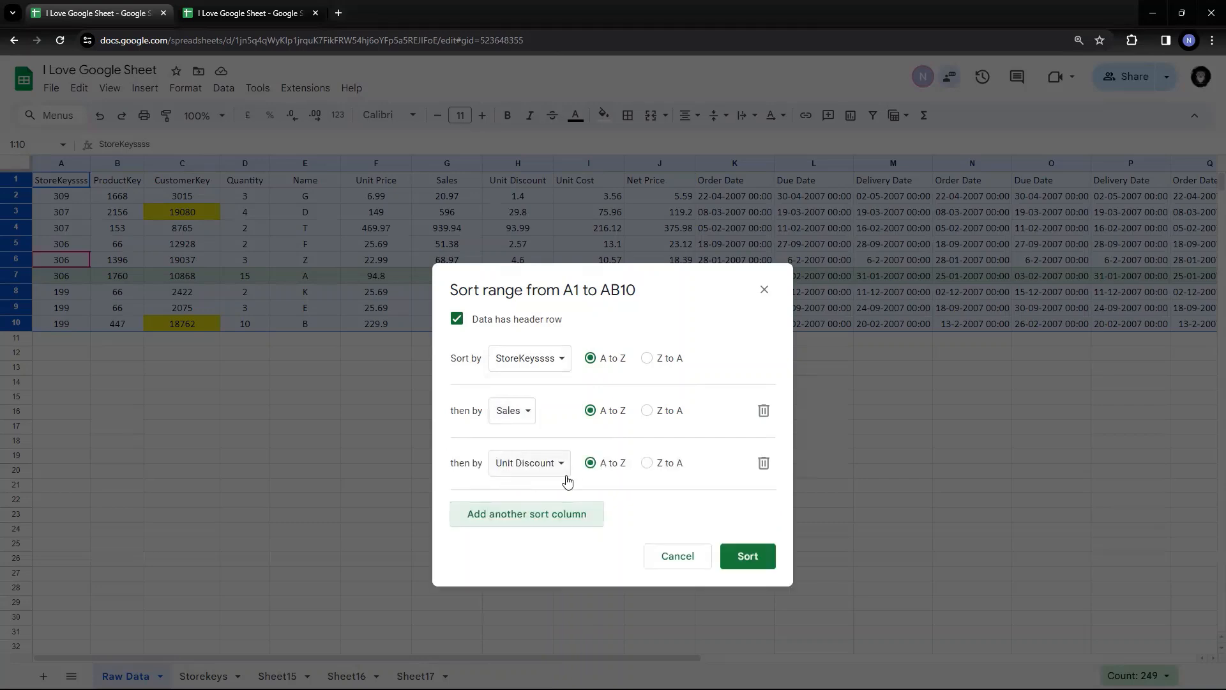
left_click(556, 472)
left_click(546, 396)
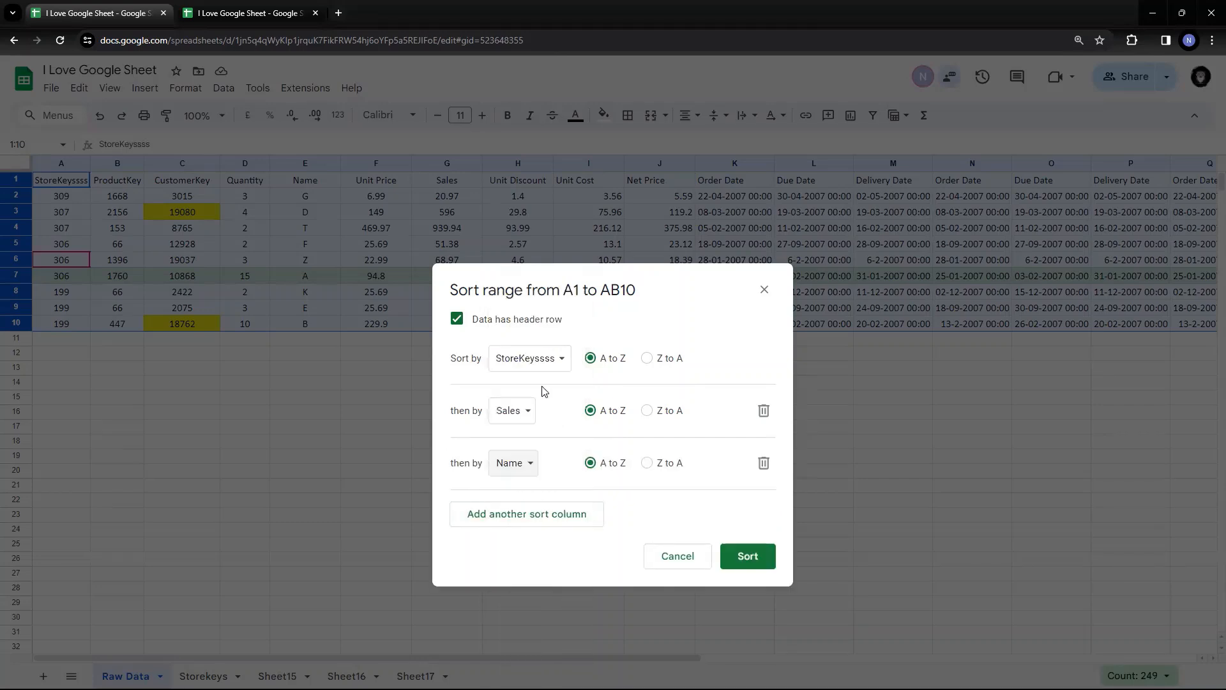
left_click(724, 551)
left_click(411, 397)
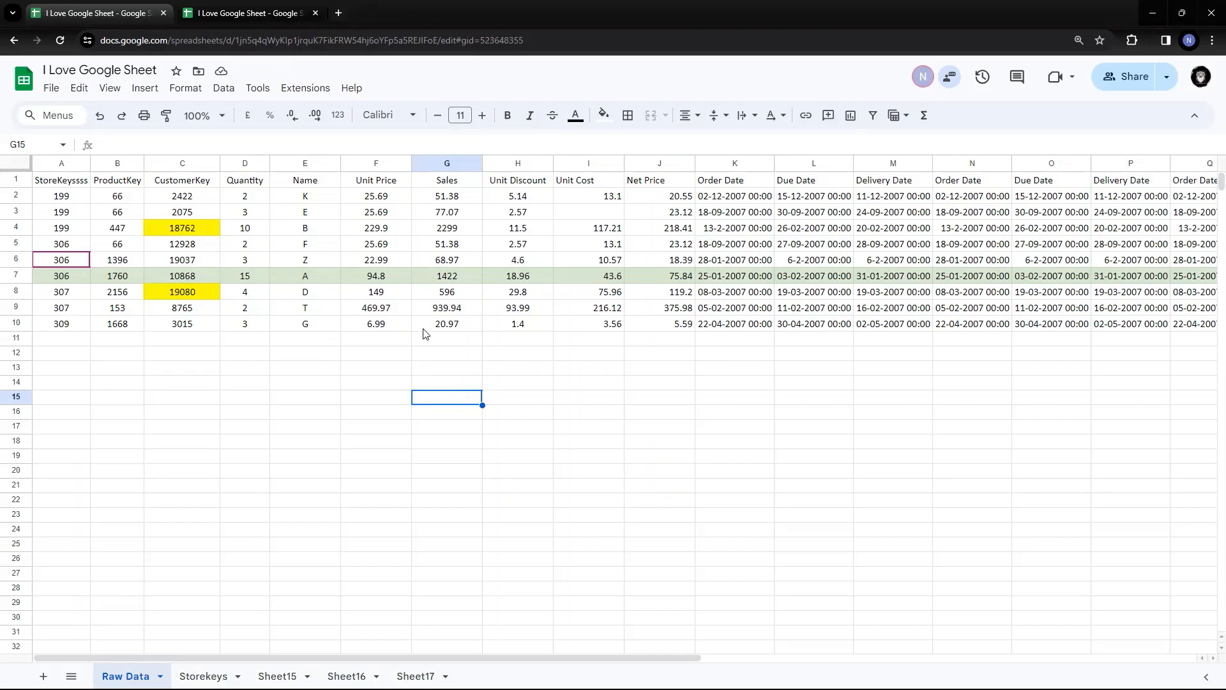
left_click(371, 313)
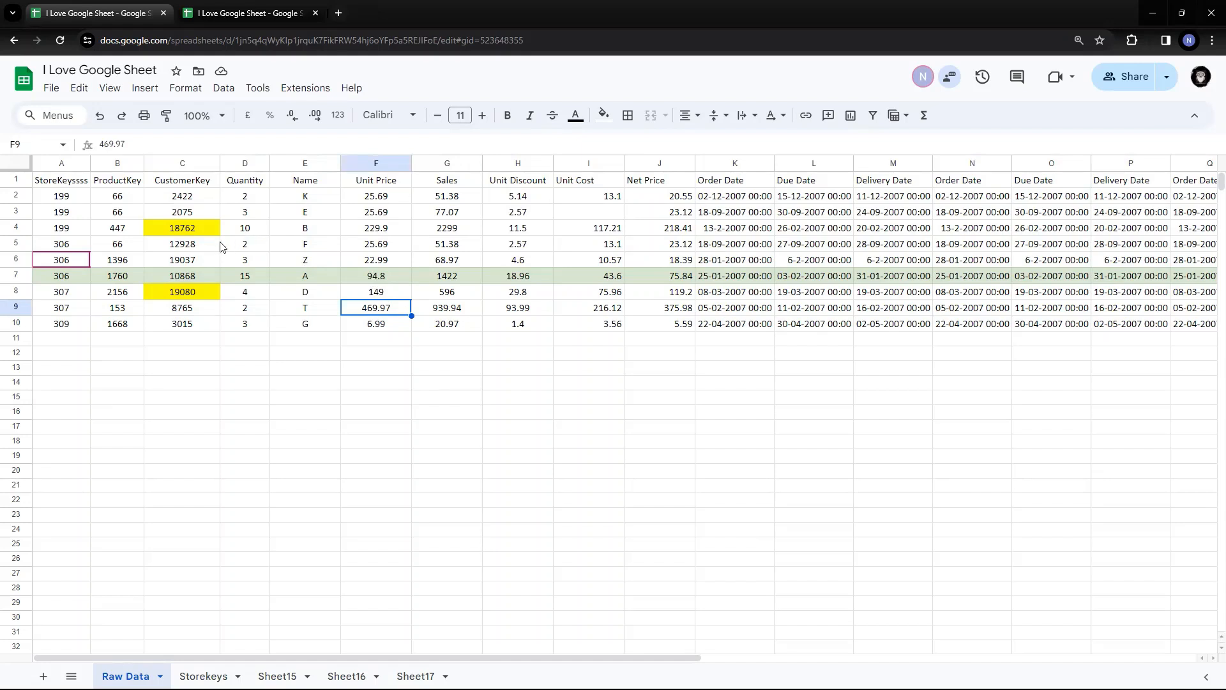
left_click(184, 235)
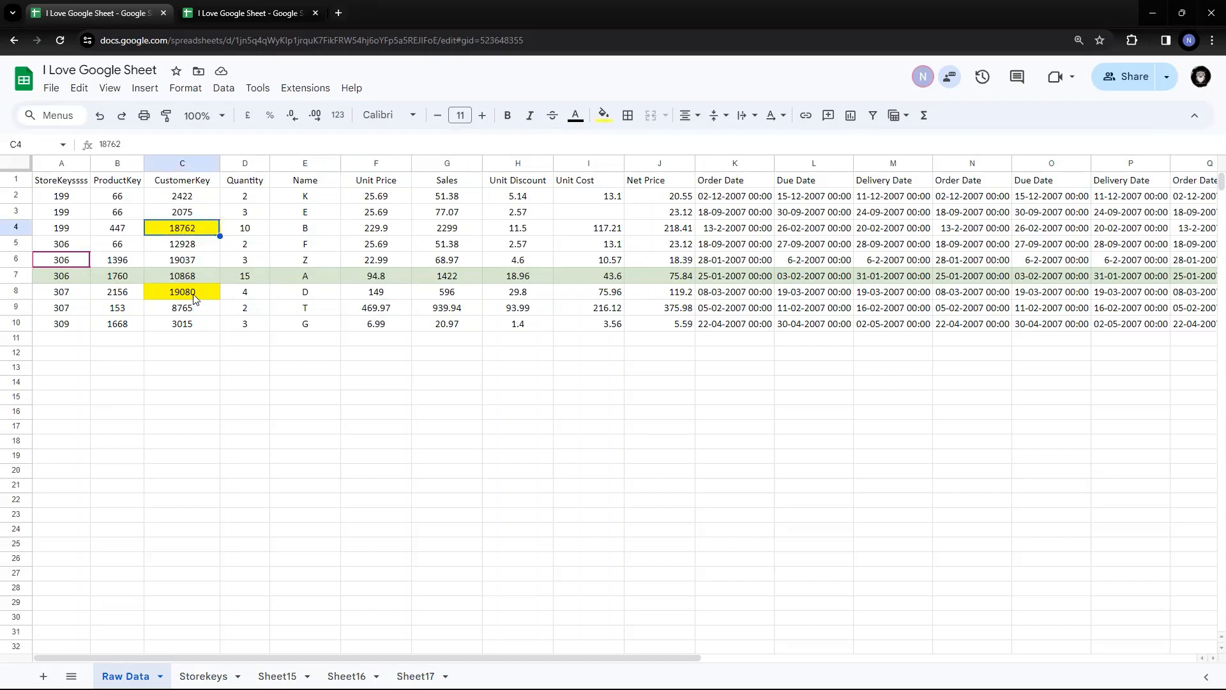
left_click(194, 294)
left_click(190, 228)
left_click(198, 295)
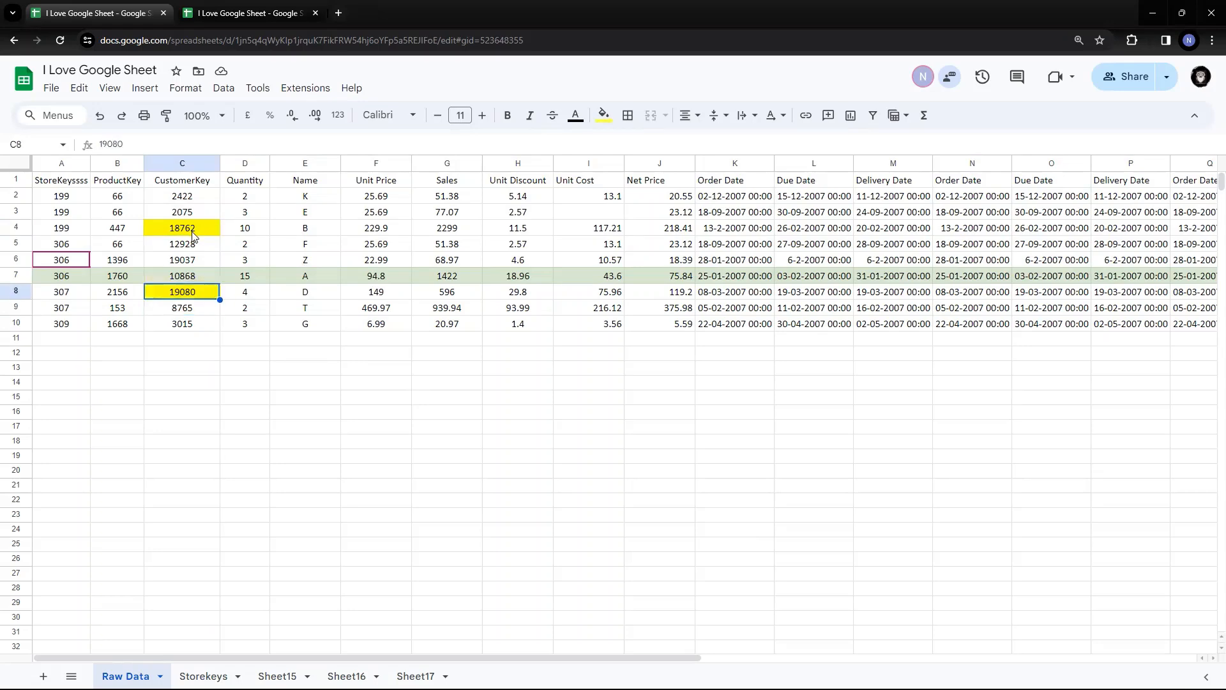
left_click(196, 235)
left_click(203, 292)
left_click(200, 235)
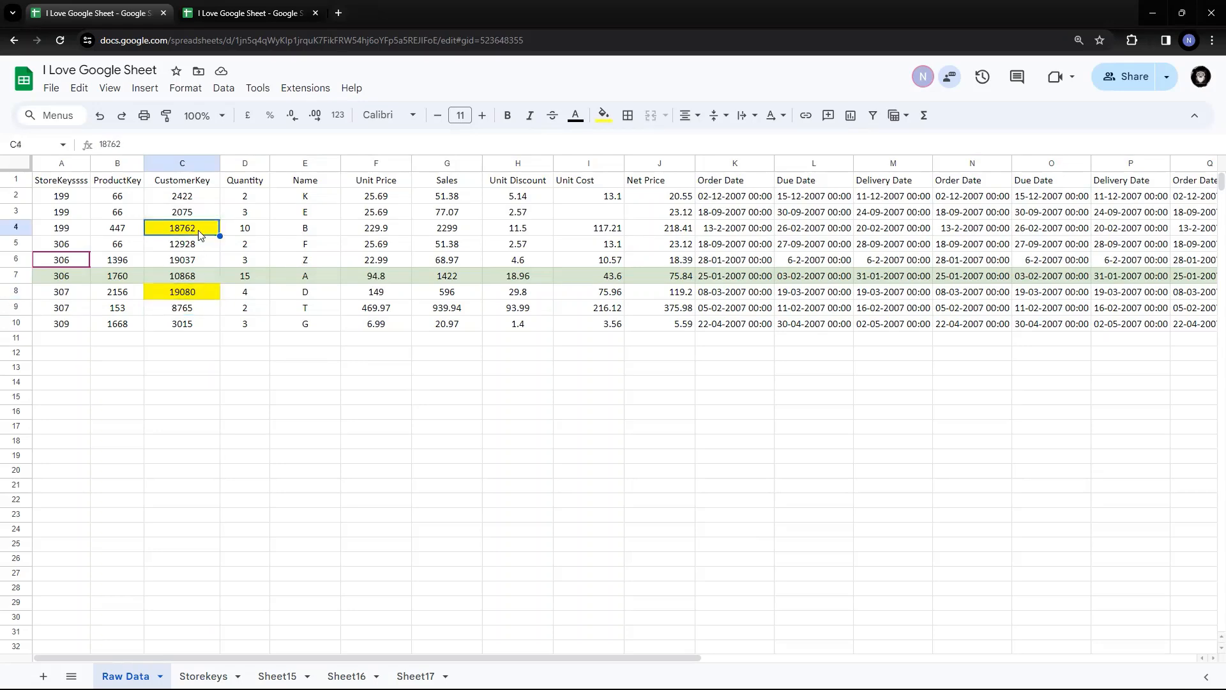
left_click(199, 293)
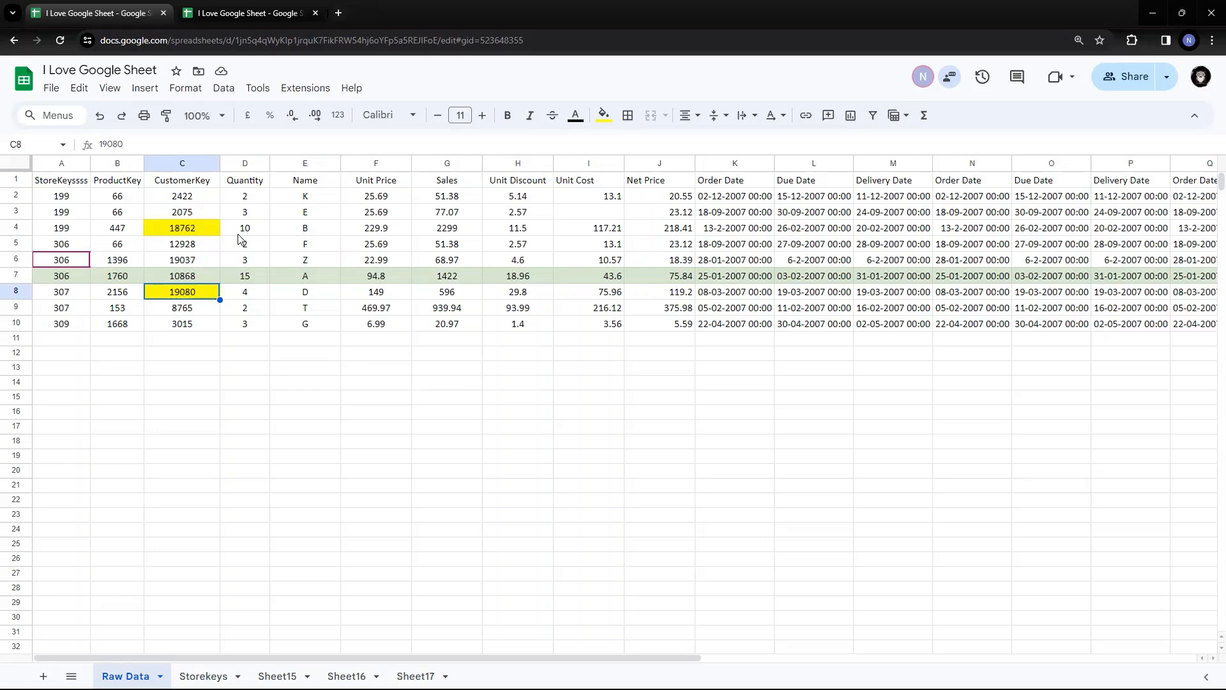
Select rows 1 to 10 and bring up the Data menu's sort options
left_click(223, 89)
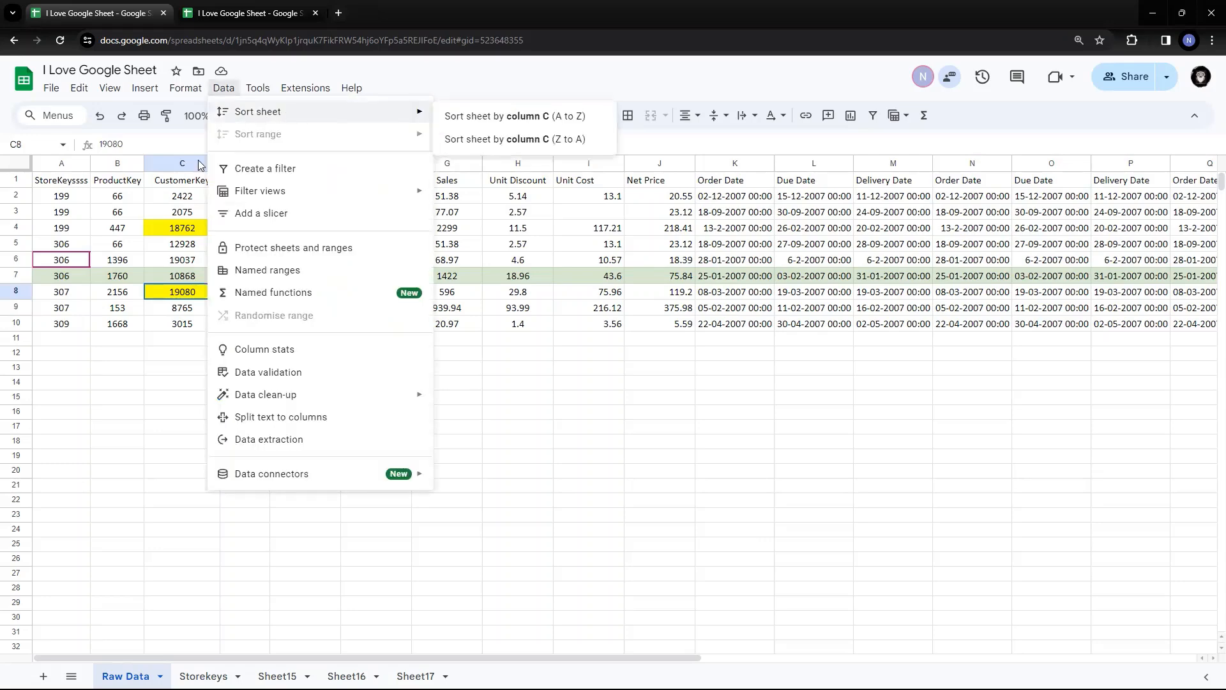
left_click(157, 217)
left_click_drag(16, 181, 18, 323)
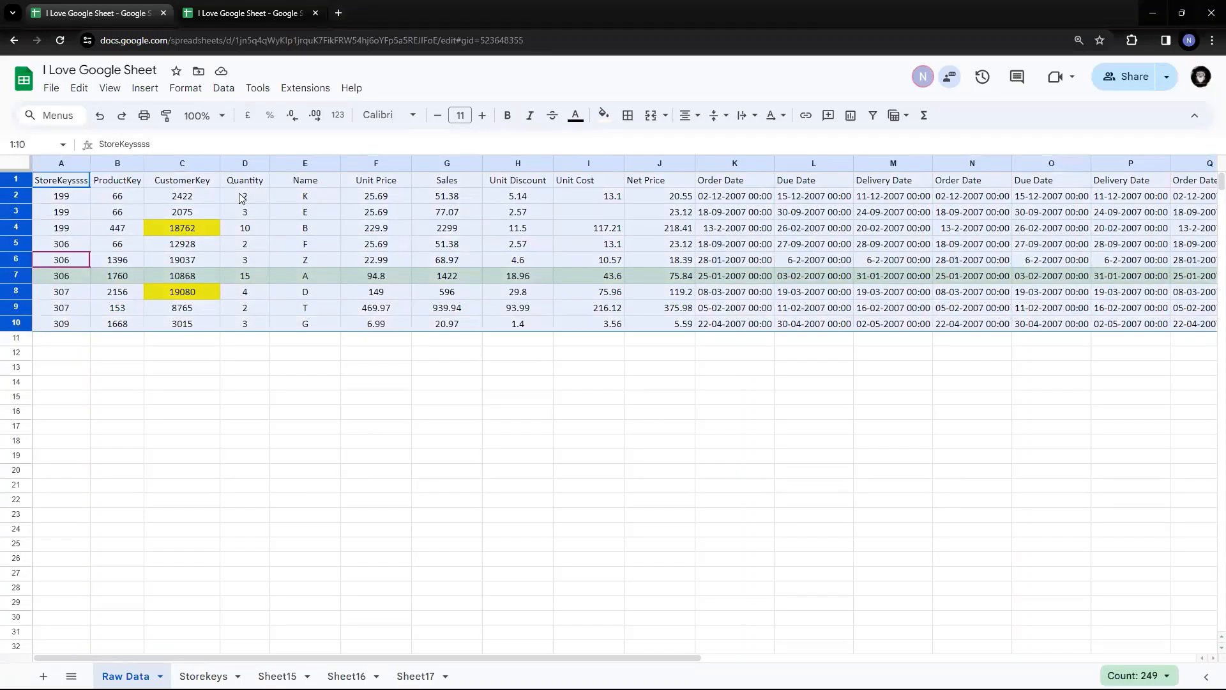
left_click(224, 87)
mouse_move(242, 134)
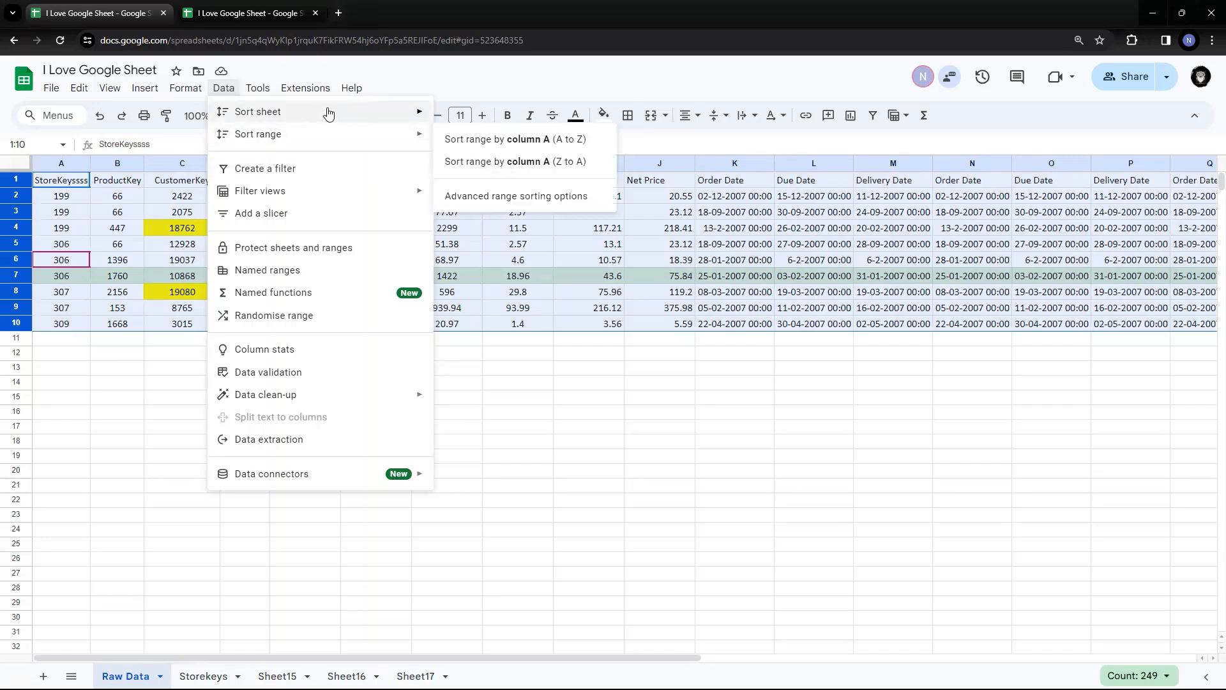
mouse_move(327, 127)
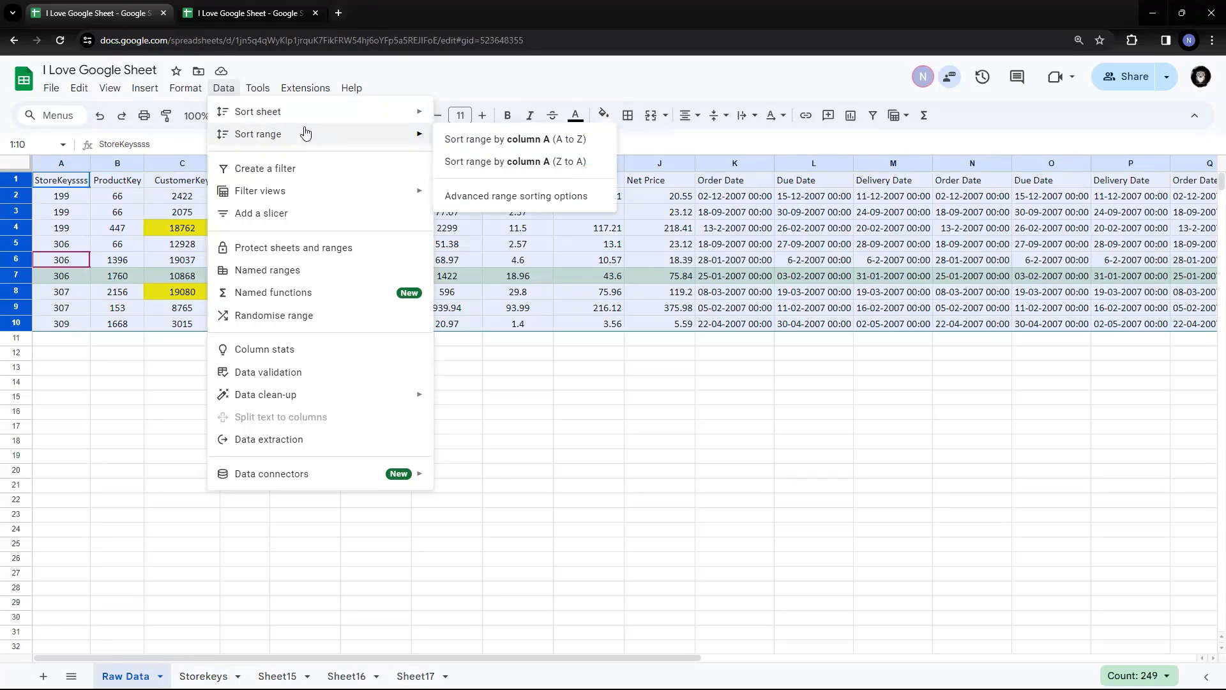
mouse_move(305, 110)
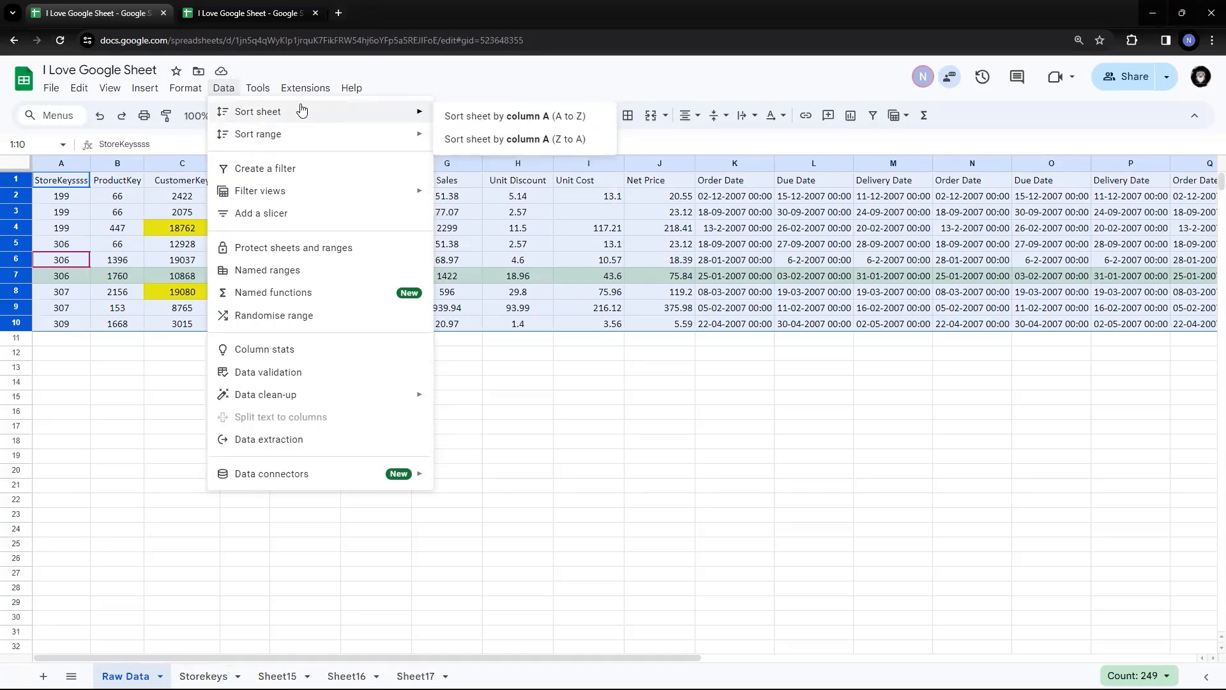
Create a filter for everyone on the selected rows 1 to 10
left_click(295, 176)
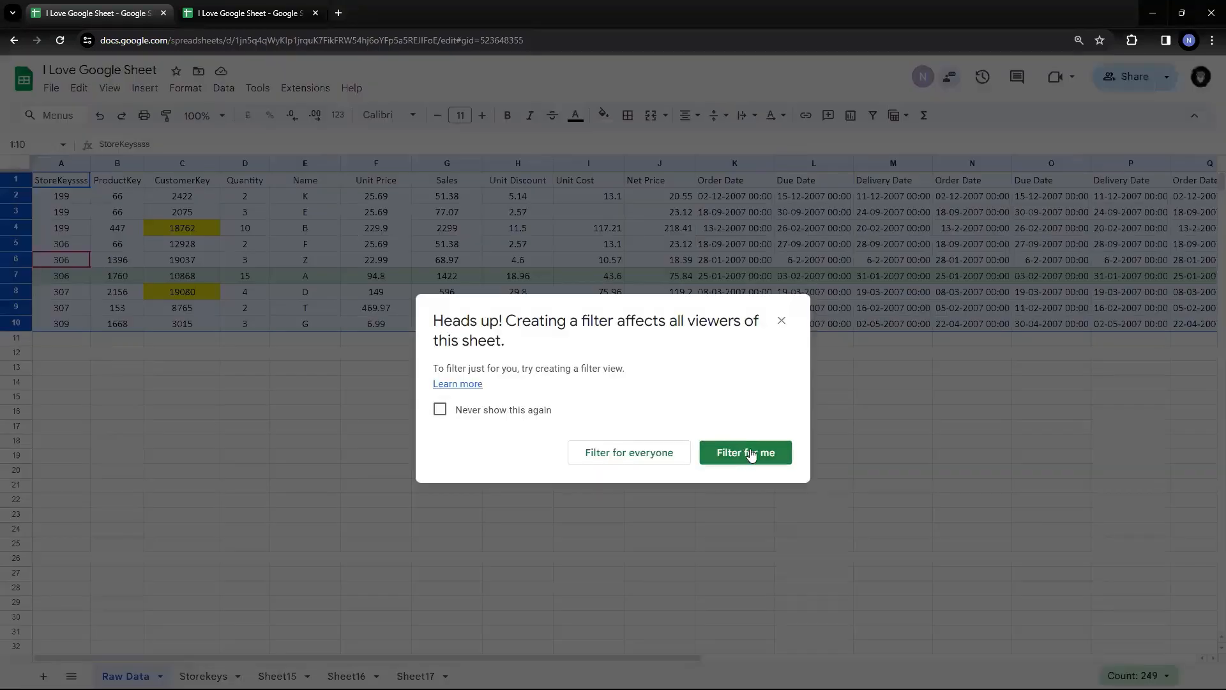
left_click(639, 451)
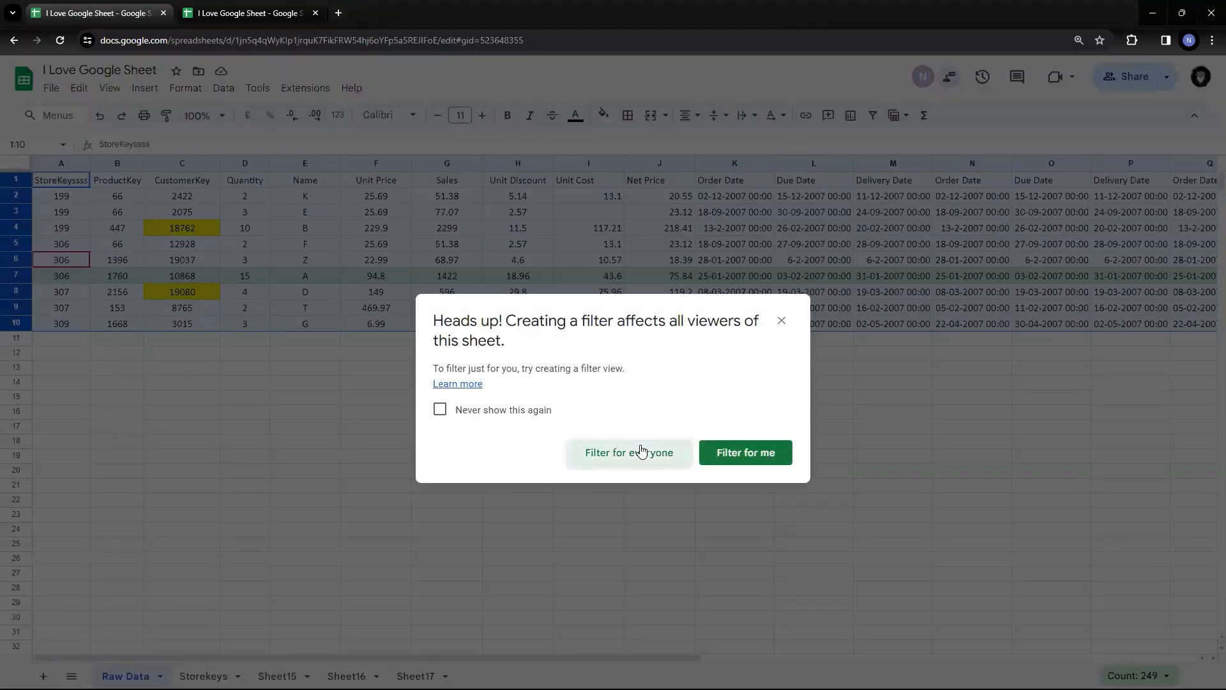
left_click(392, 310)
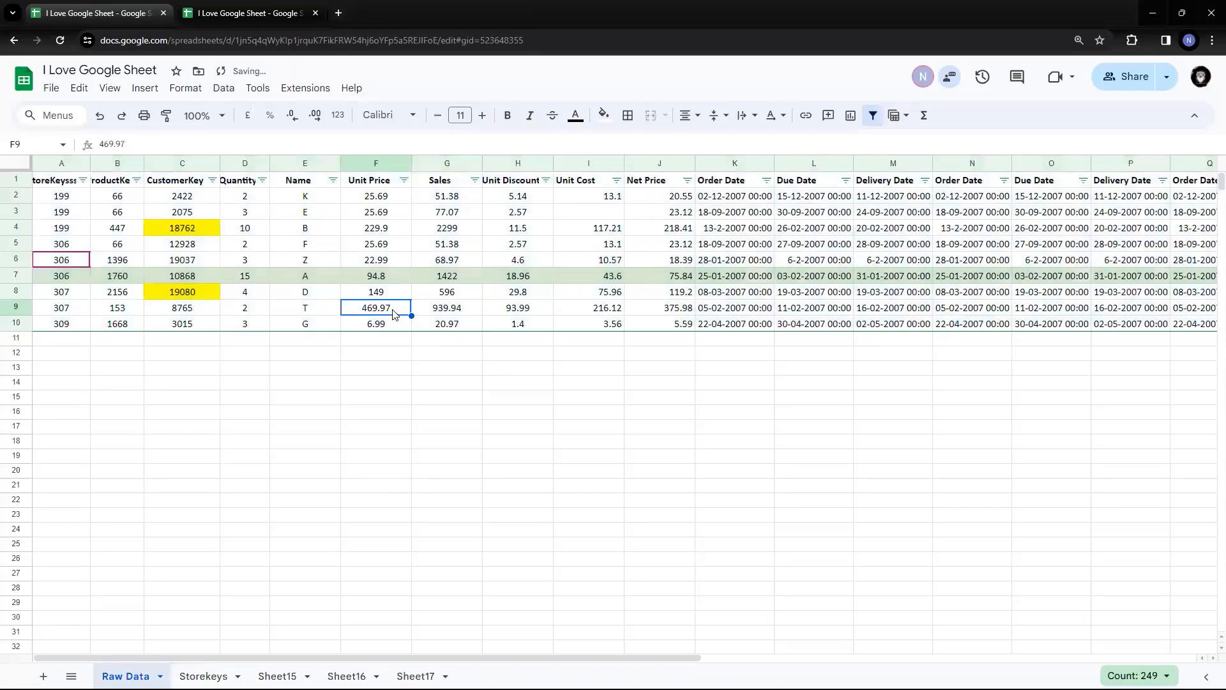
Bring up the CustomerKey column's sort and filter options from its header filter icon
left_click(212, 181)
left_click(286, 201)
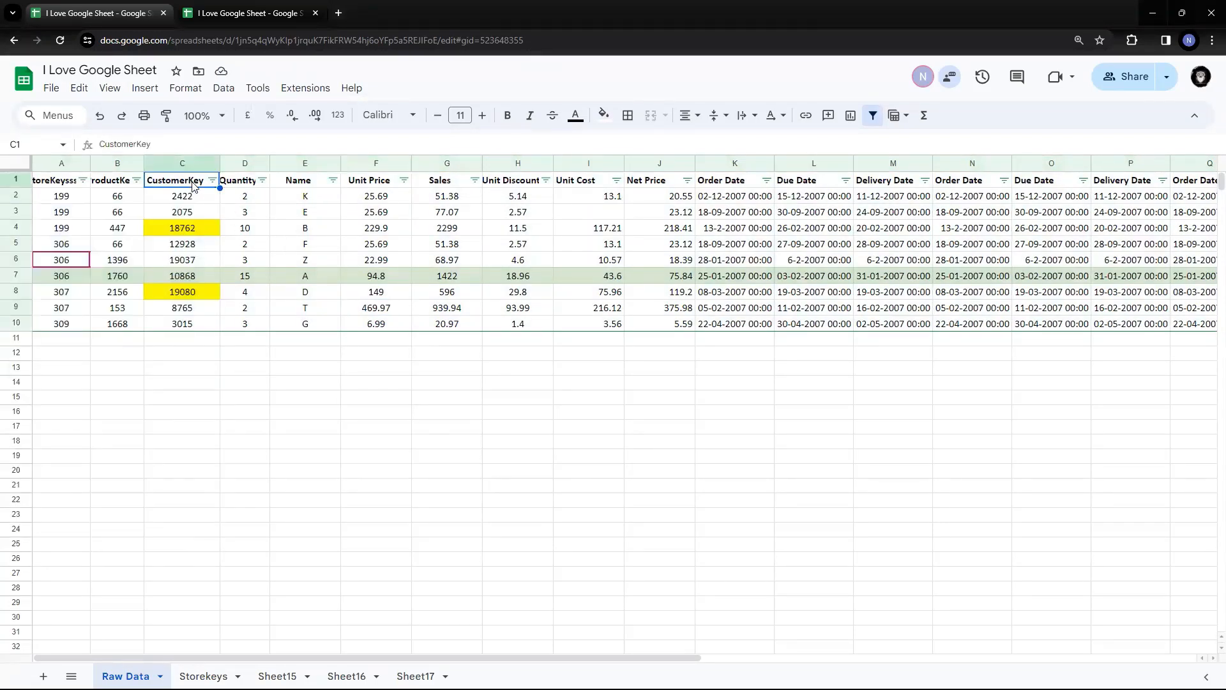
left_click(247, 185)
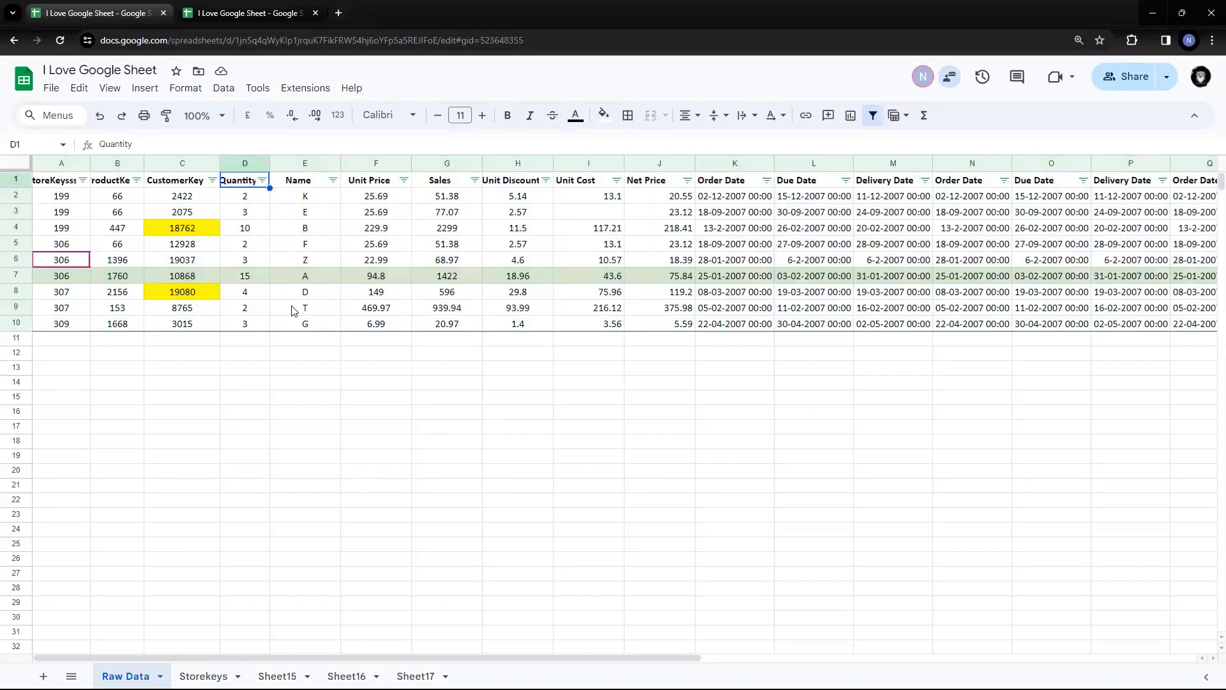
left_click(293, 281)
left_click(185, 184)
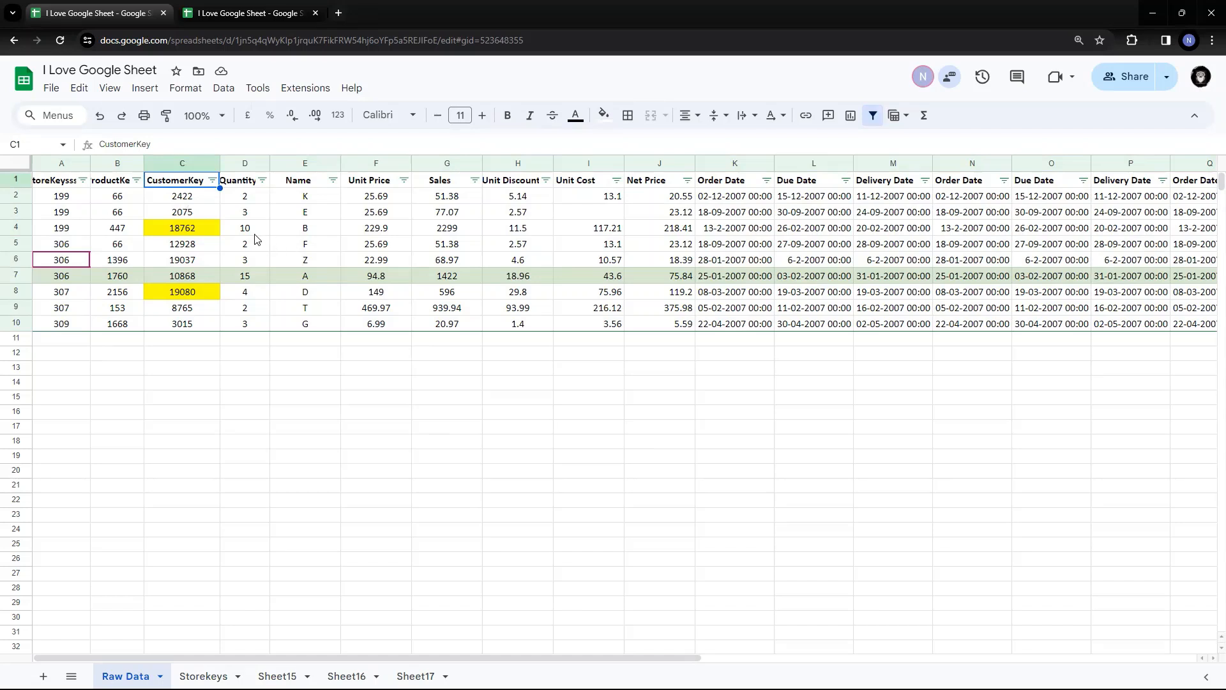
left_click(212, 182)
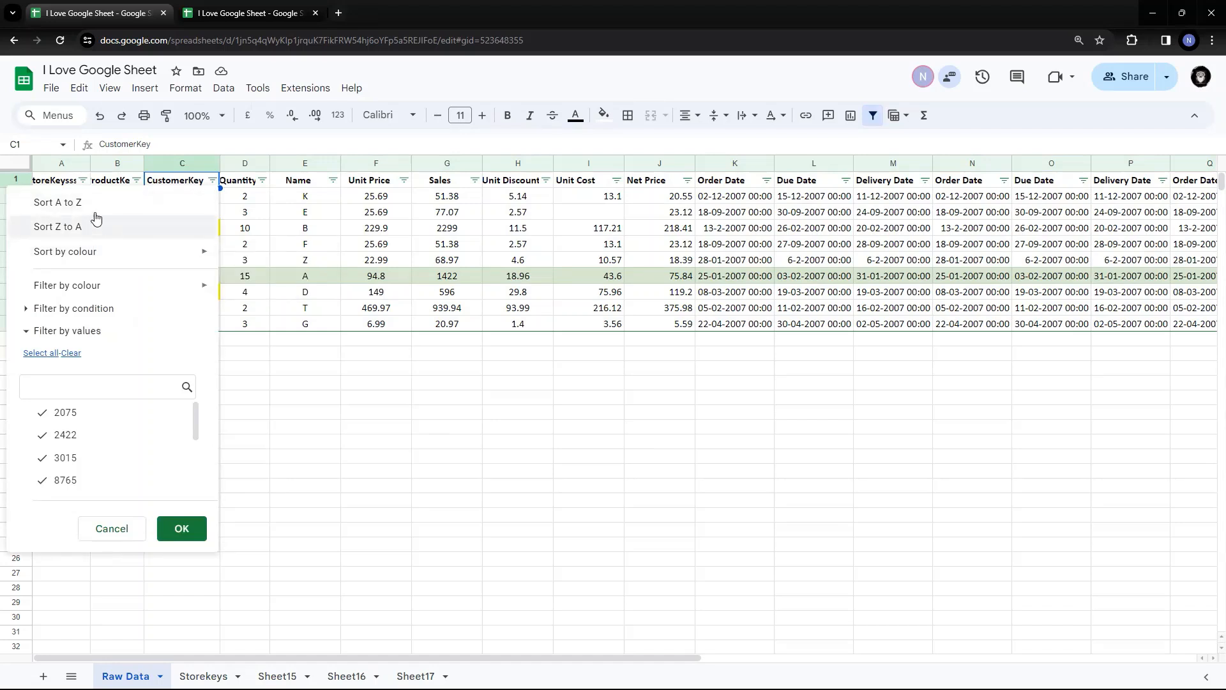
Close the CustomerKey filter options without sorting and select the yellow 18762 cell in C4
mouse_move(97, 255)
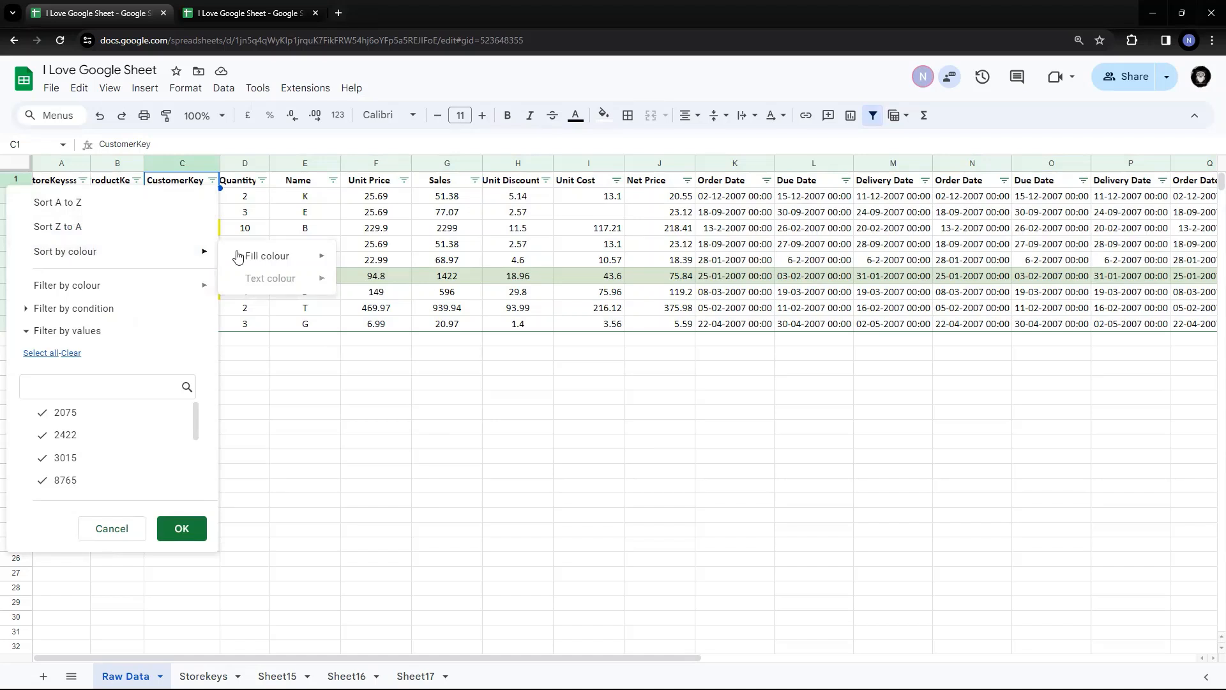
mouse_move(255, 257)
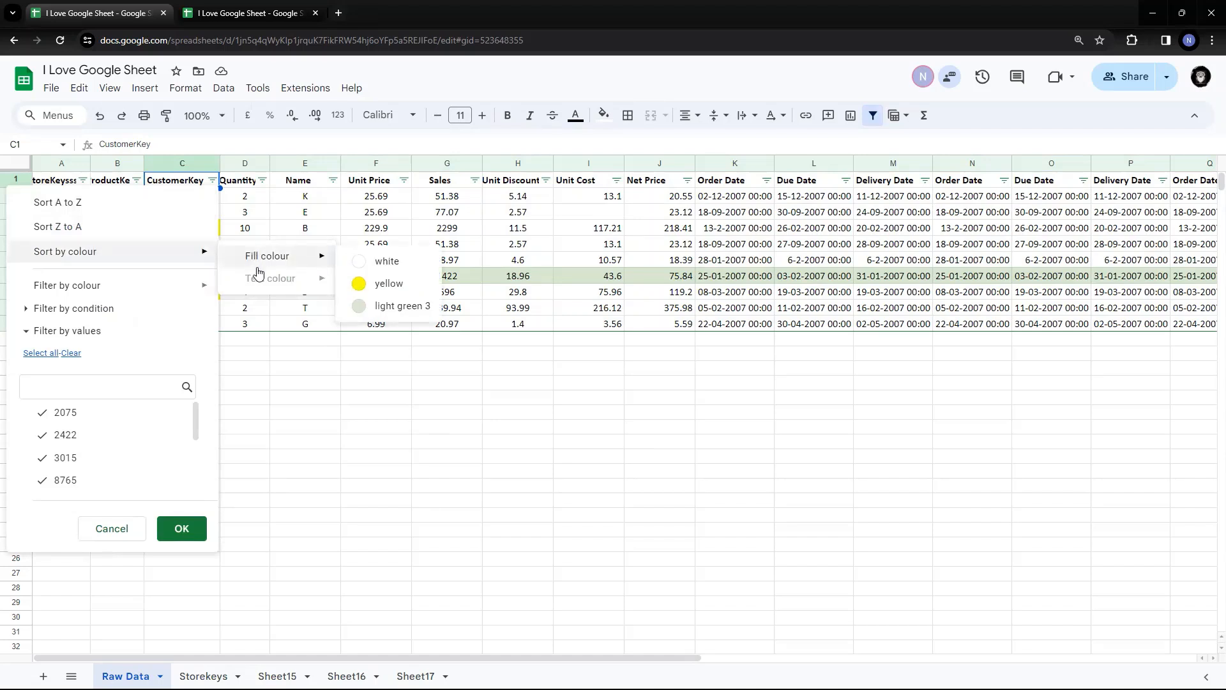
left_click(471, 415)
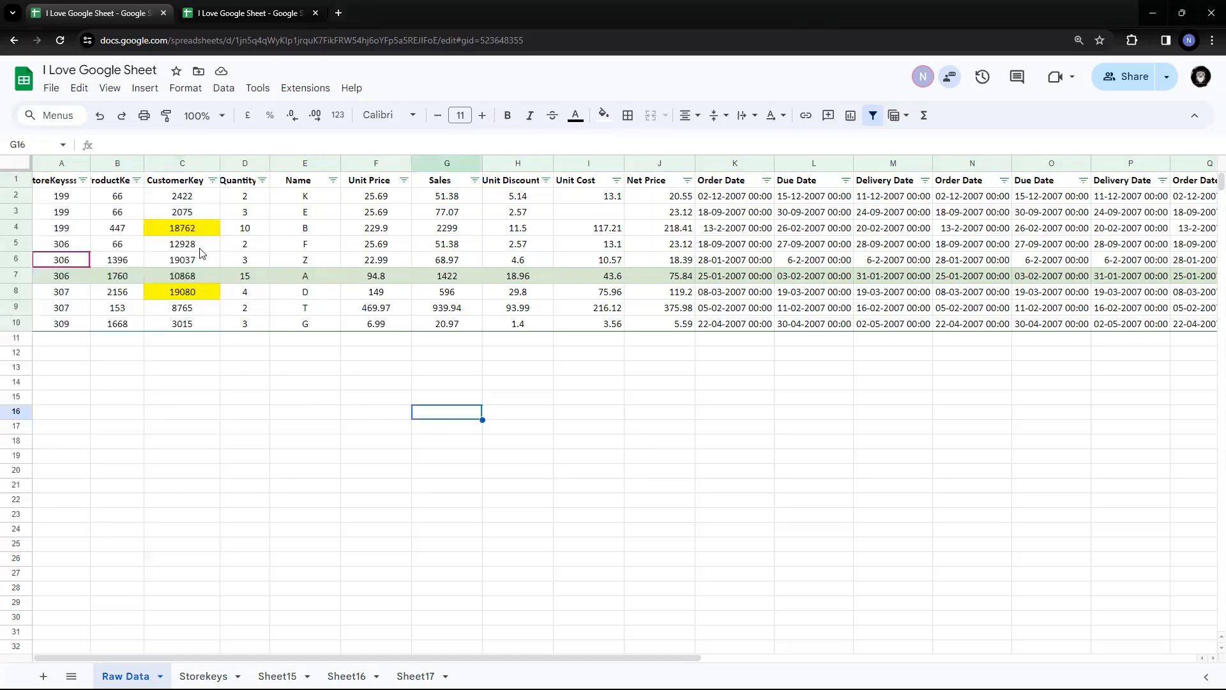
left_click(200, 225)
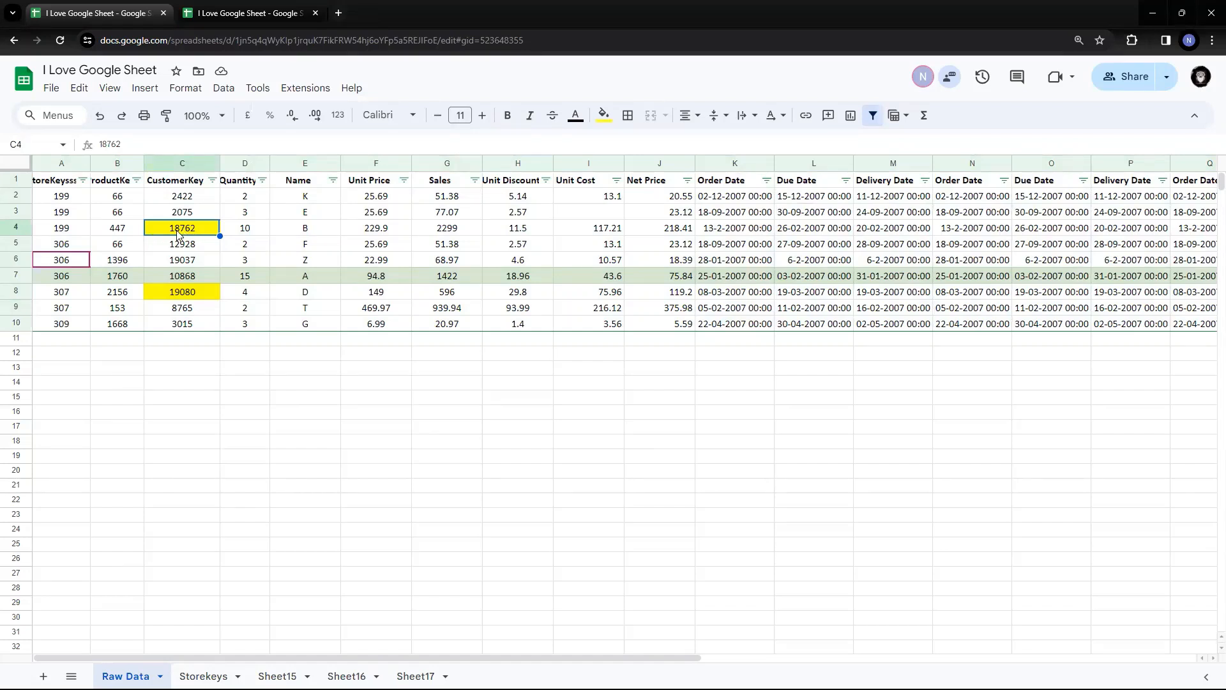
Make the Quantity values 10, 2 and 3 in D4:D6 red text
left_click(242, 233)
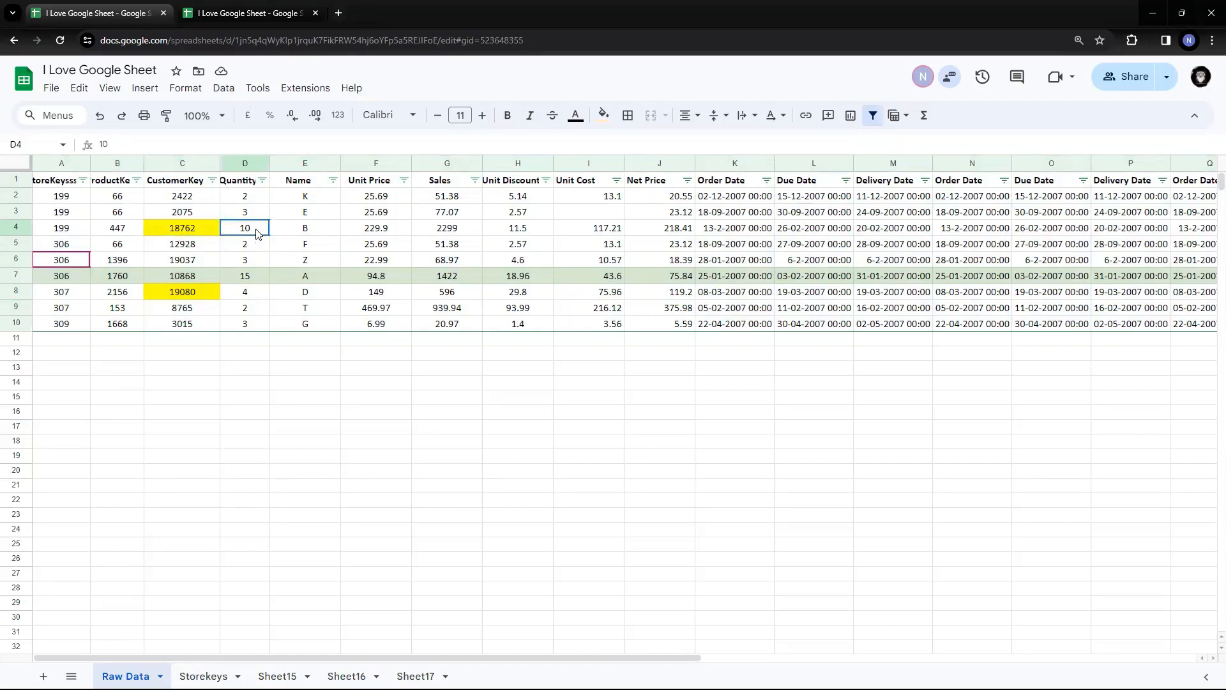
left_click(254, 261, "shift")
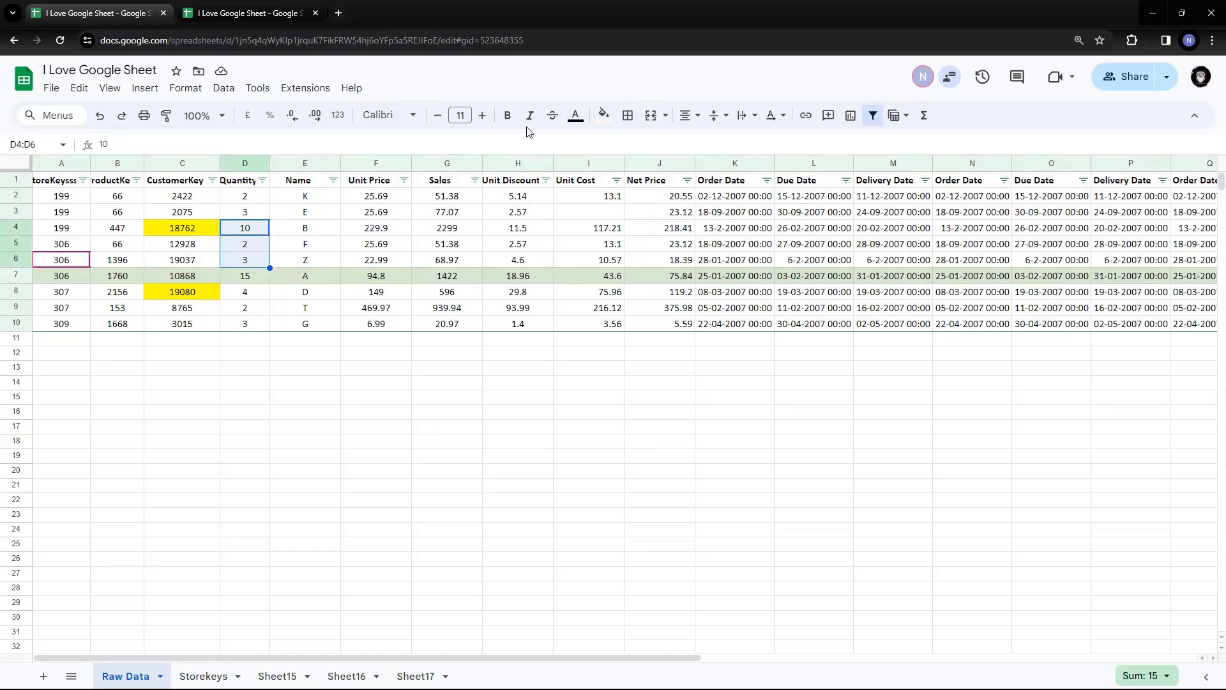
left_click(575, 116)
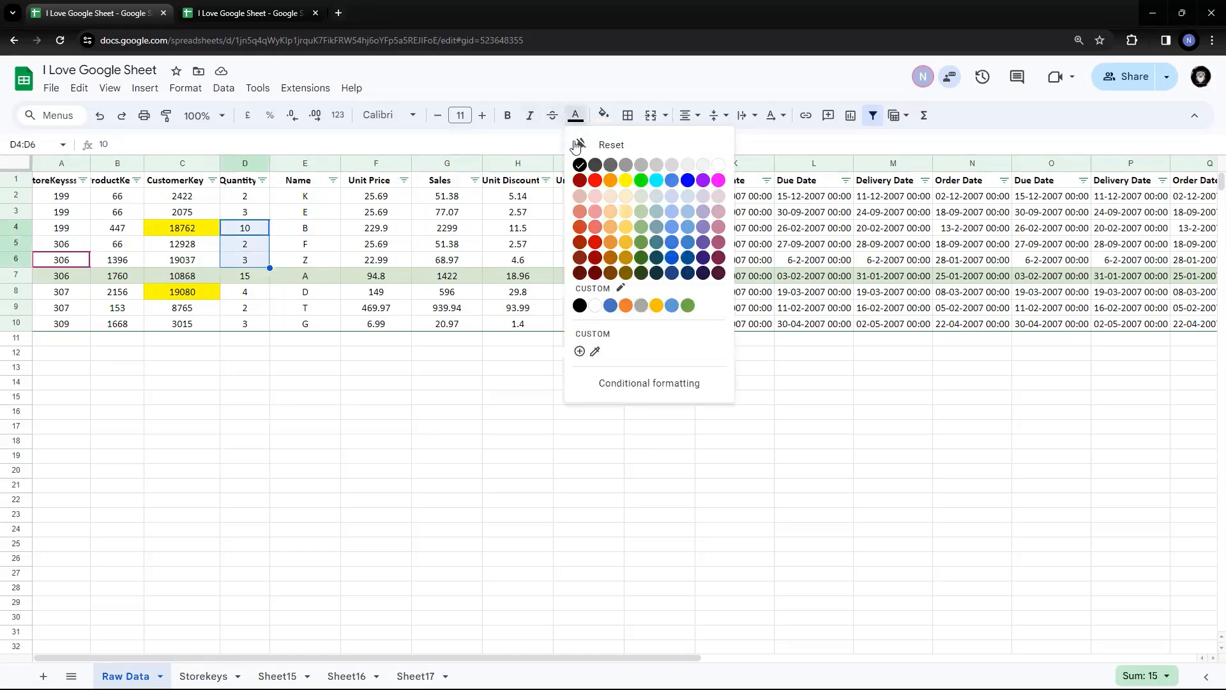
left_click(595, 180)
left_click(296, 297)
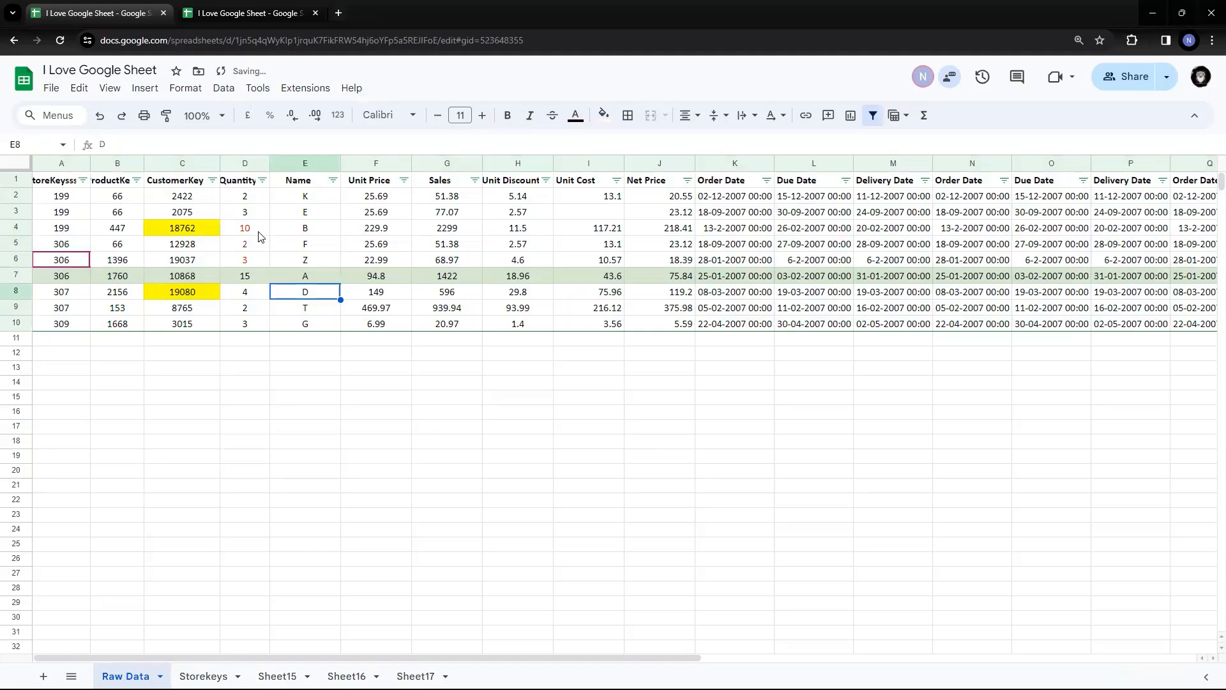
left_click_drag(254, 229, 254, 267)
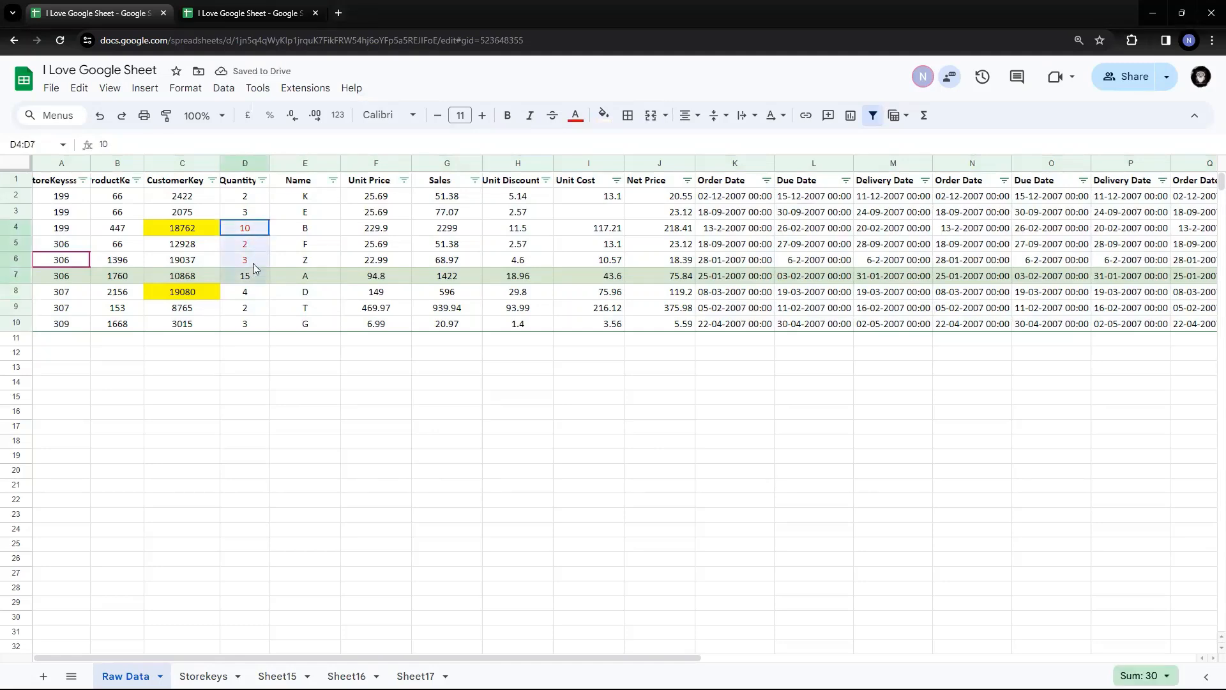
Sort the CustomerKey column by yellow fill colour so rows 18762 and 19080 move to the top
left_click(191, 231)
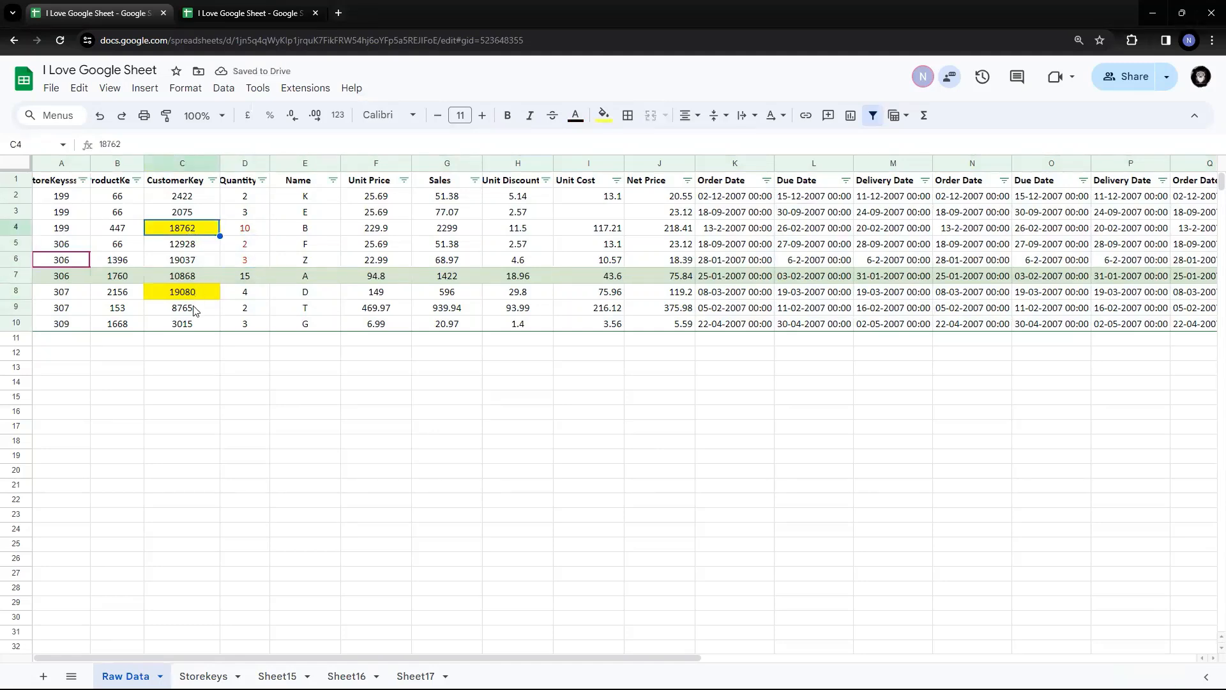
left_click(196, 298)
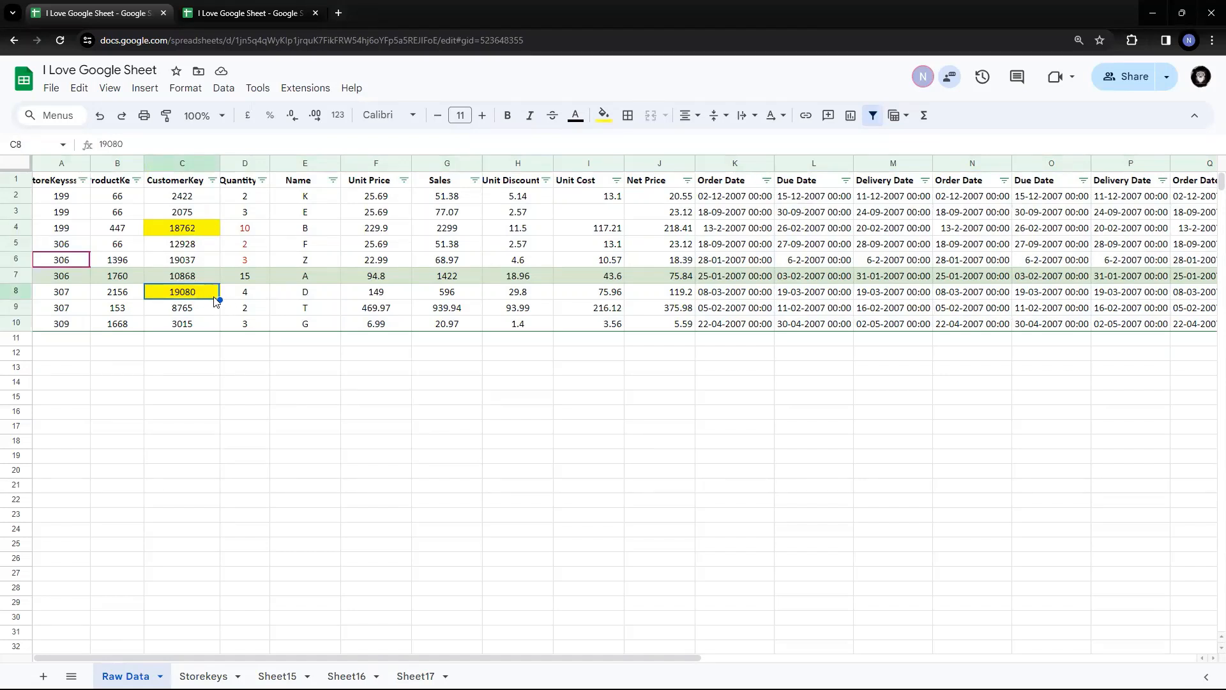
left_click(185, 181)
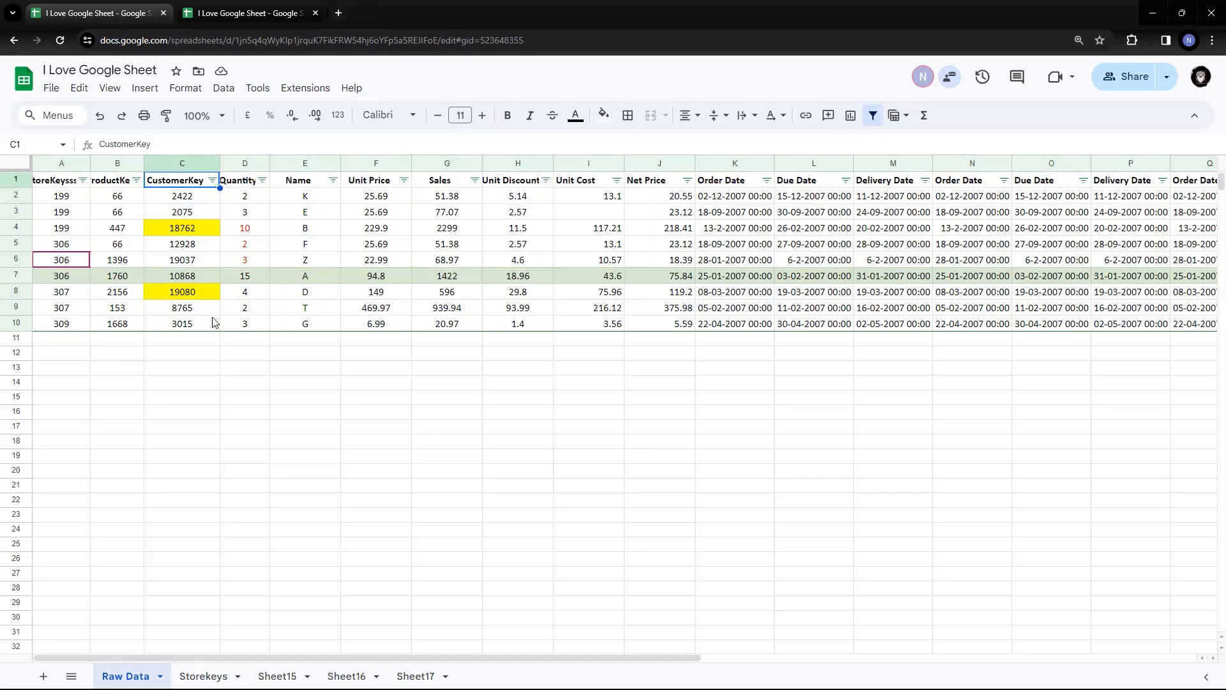
left_click(212, 181)
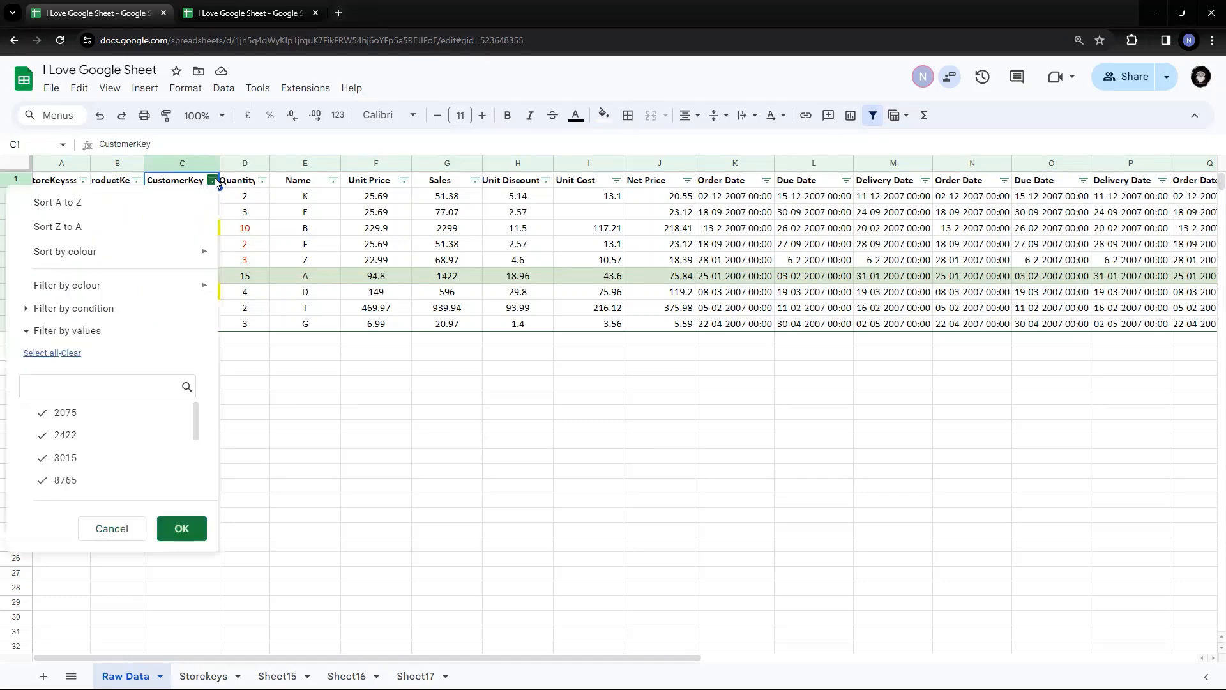
left_click(302, 232)
left_click(182, 182)
left_click(212, 180)
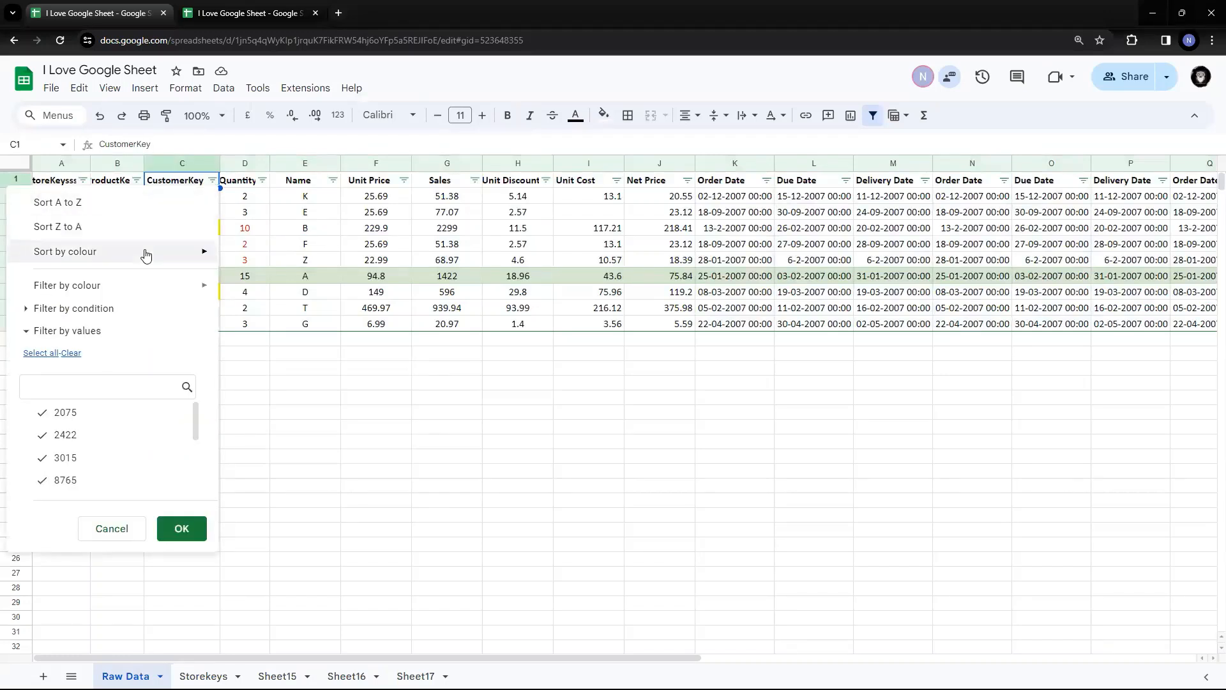
mouse_move(146, 254)
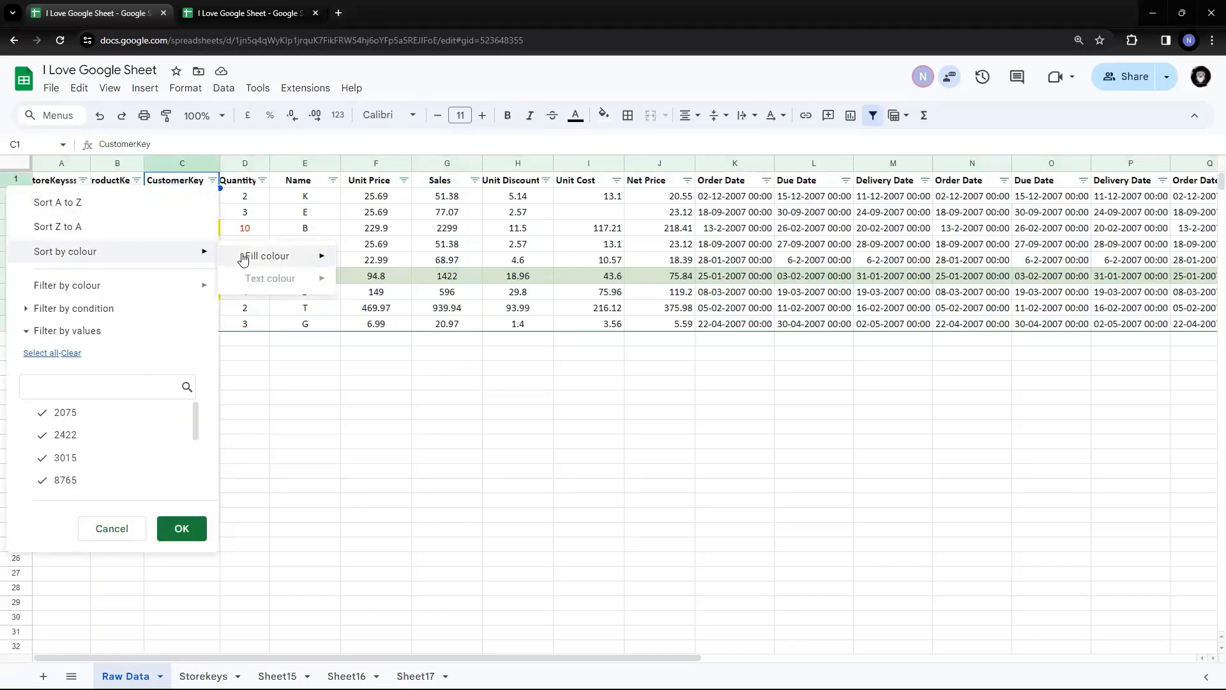
mouse_move(251, 257)
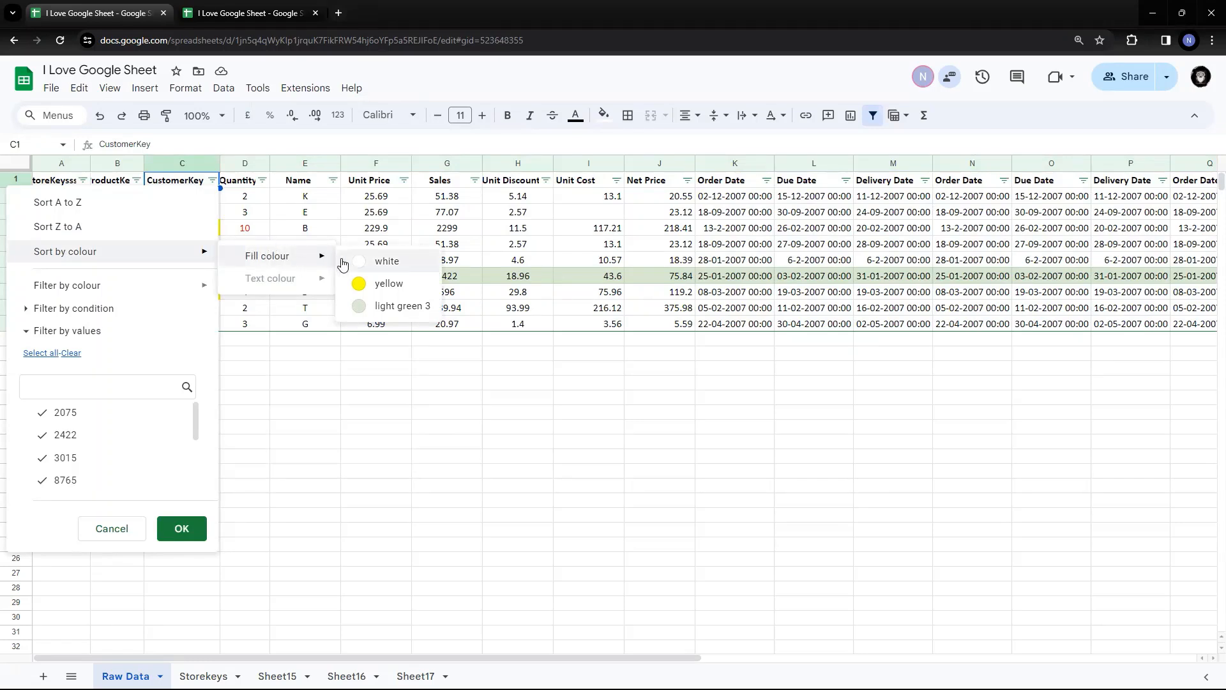
left_click(391, 285)
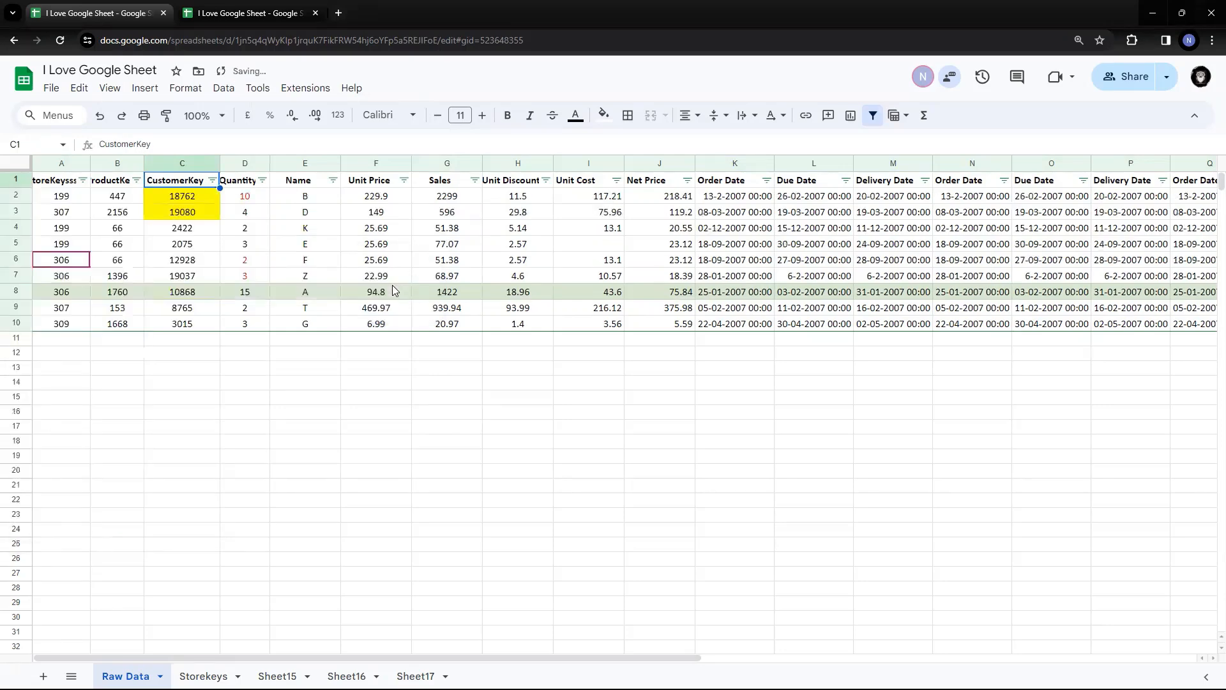
left_click(399, 358)
Check that the yellow CustomerKey cells now sit in C2 and C3
left_click_drag(198, 195, 198, 214)
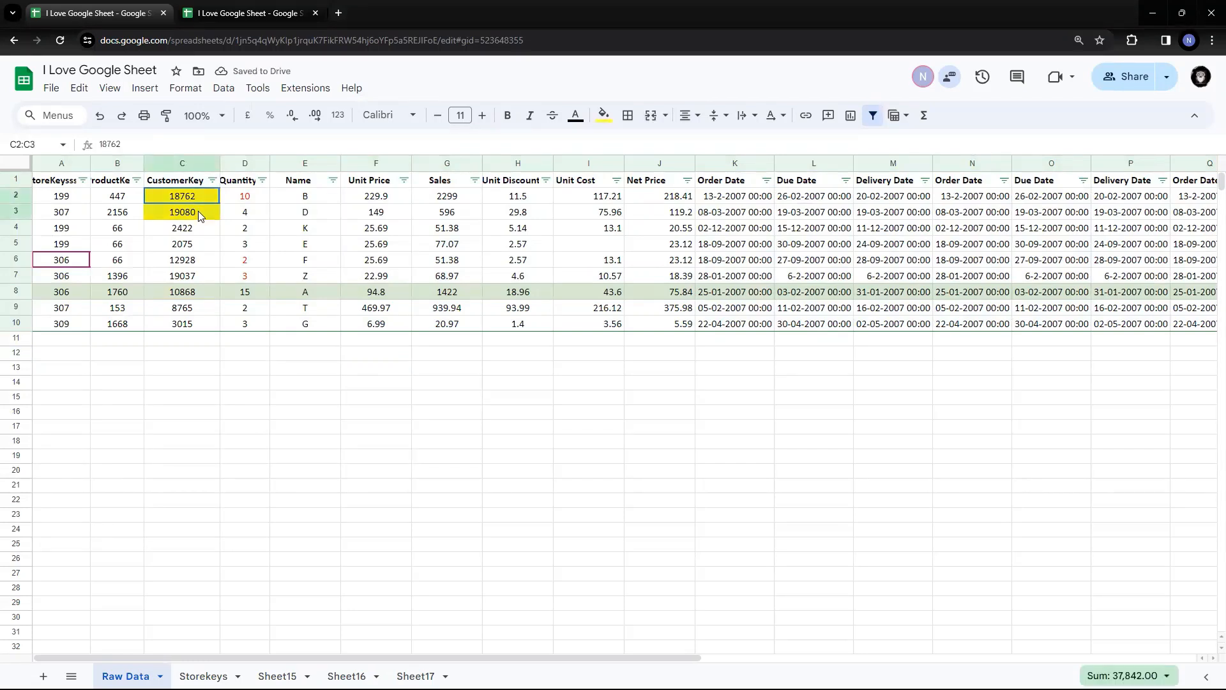
left_click(276, 276)
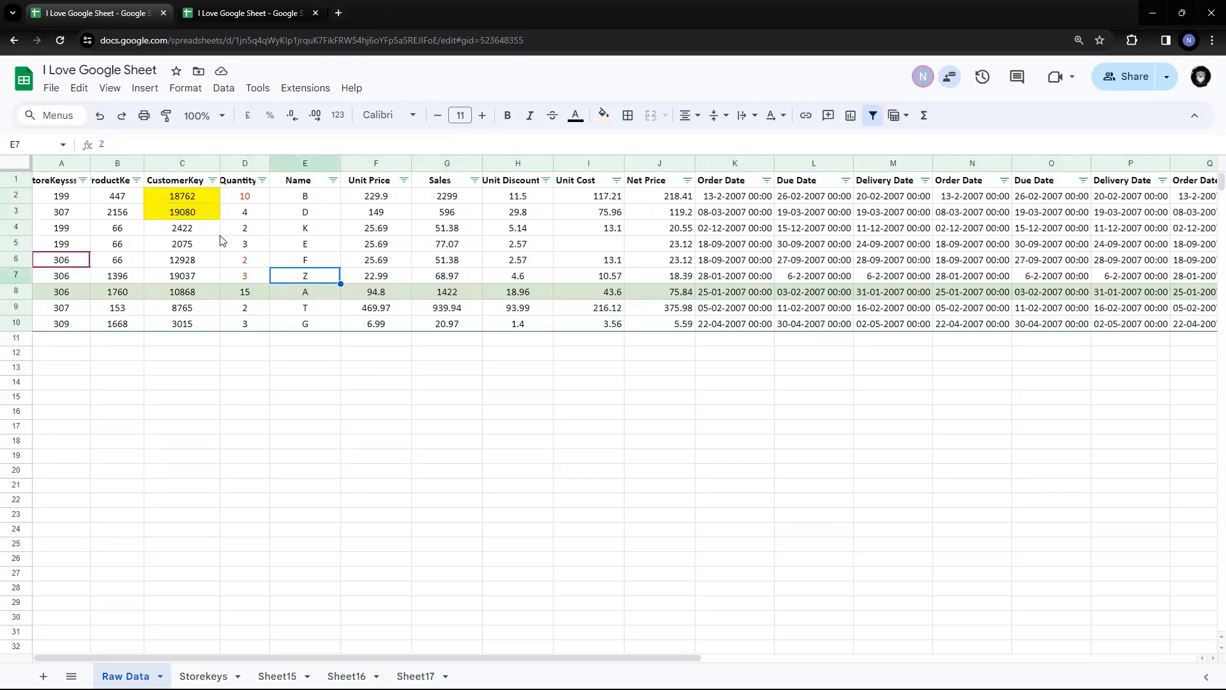
left_click_drag(185, 194, 185, 213)
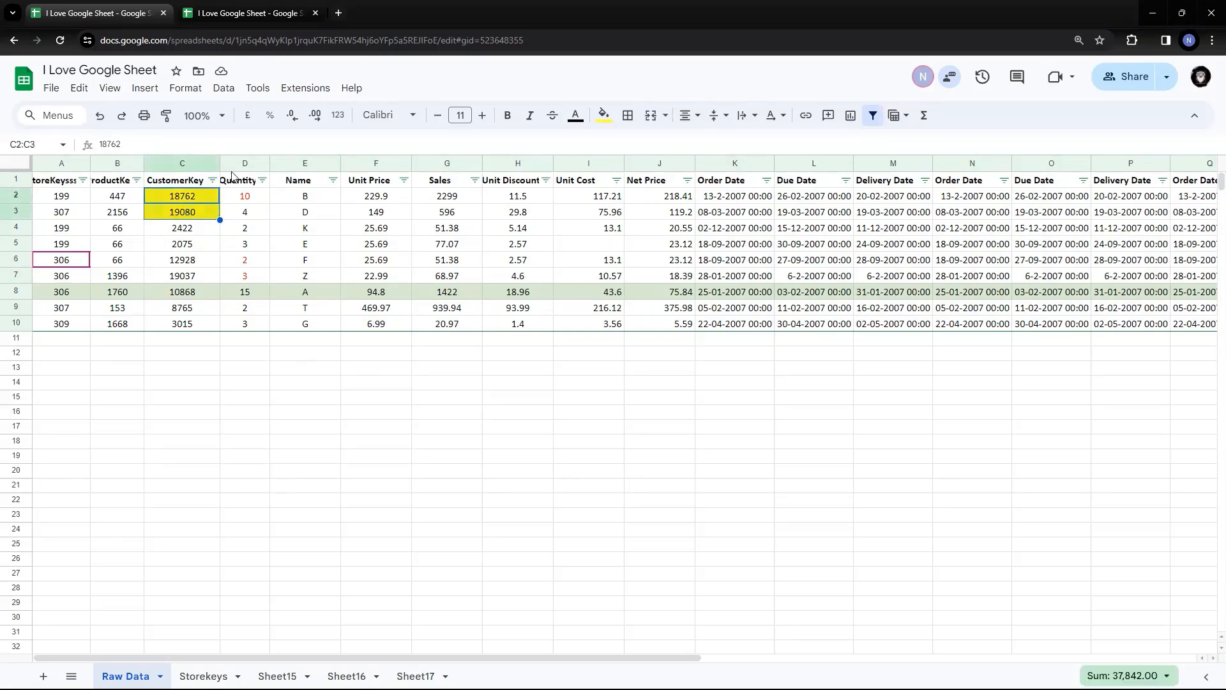
Sort the Quantity column by red text colour so red values 10, 2 and 3 lead
left_click(257, 183)
left_click(261, 181)
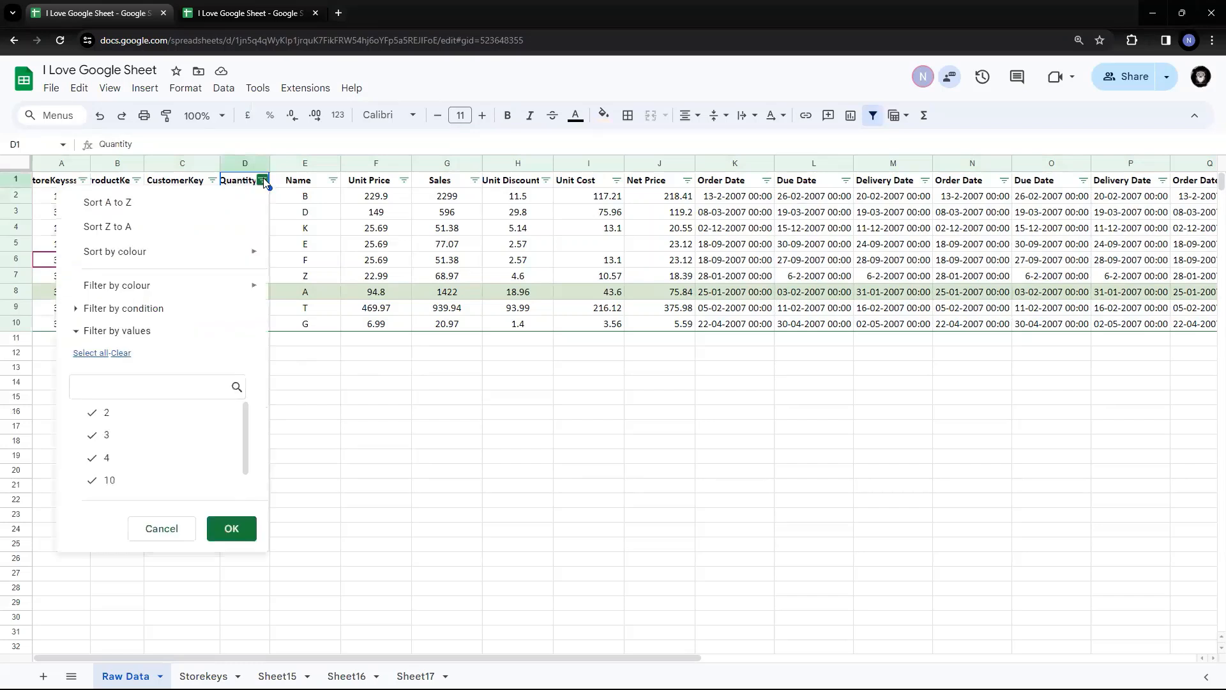
mouse_move(190, 251)
mouse_move(320, 285)
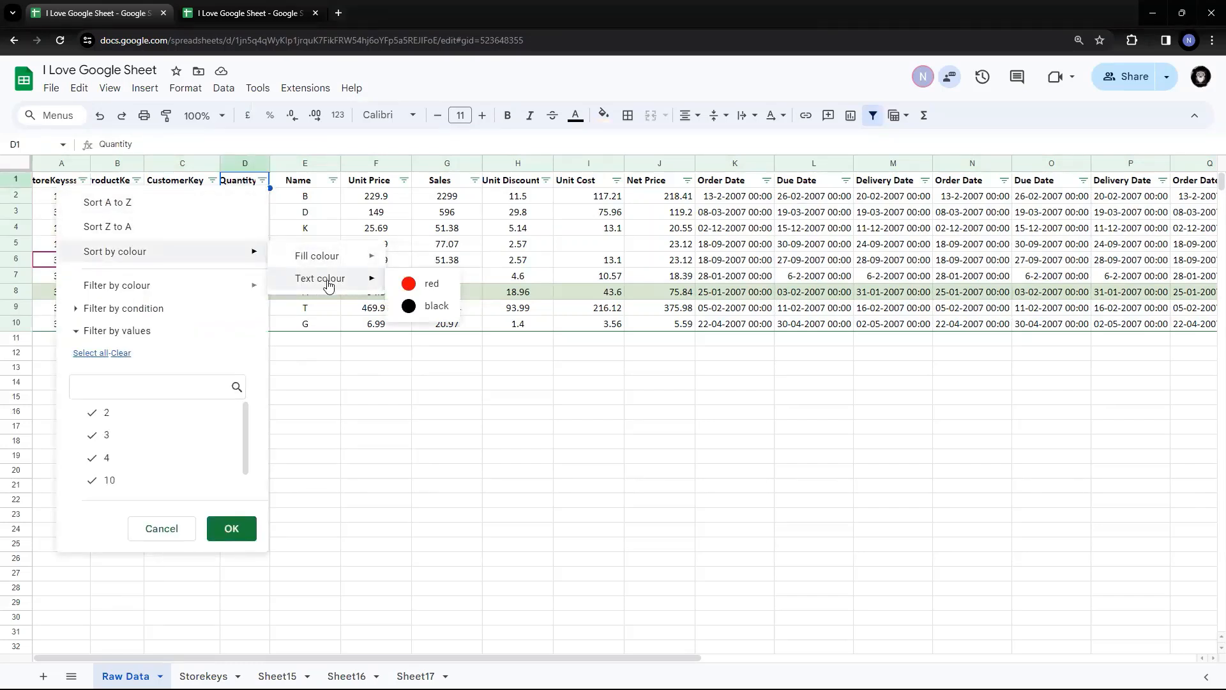
left_click(408, 283)
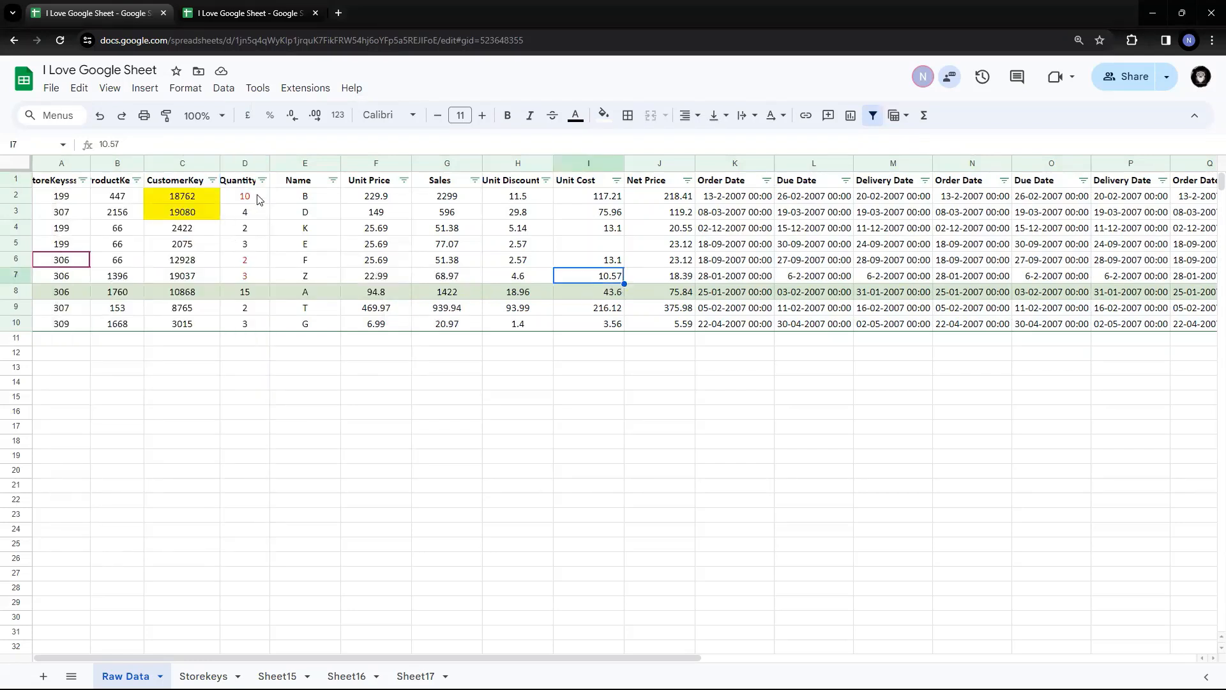
left_click(262, 181)
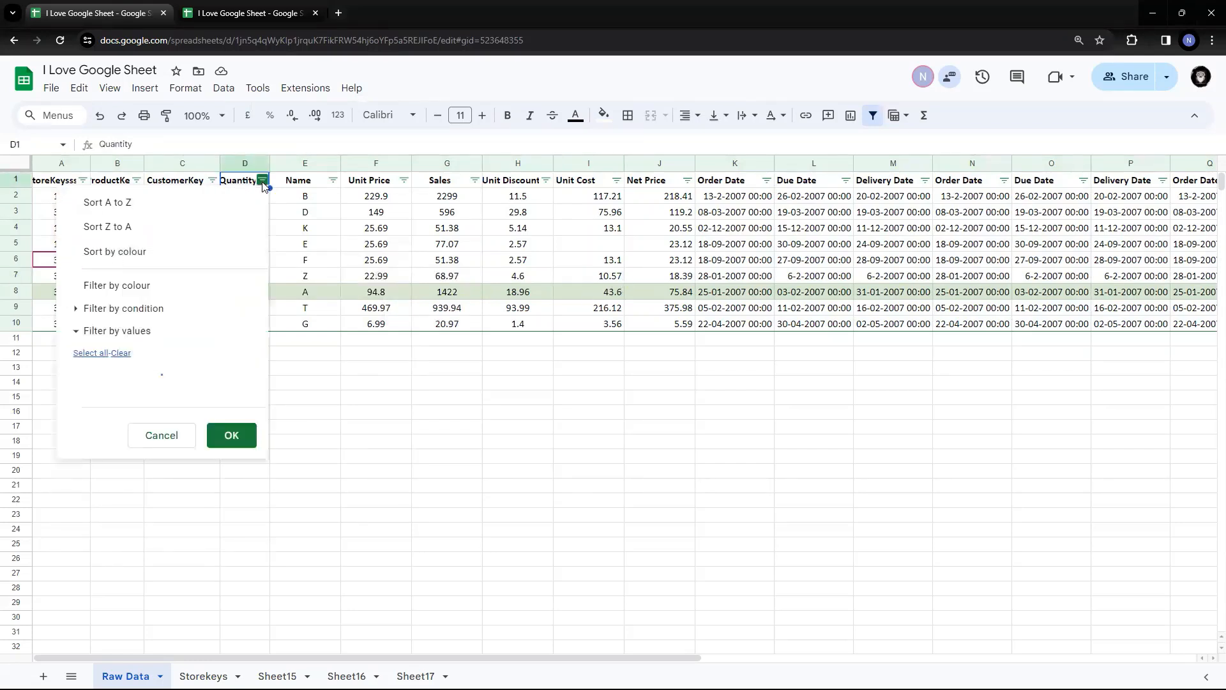
mouse_move(177, 251)
mouse_move(329, 278)
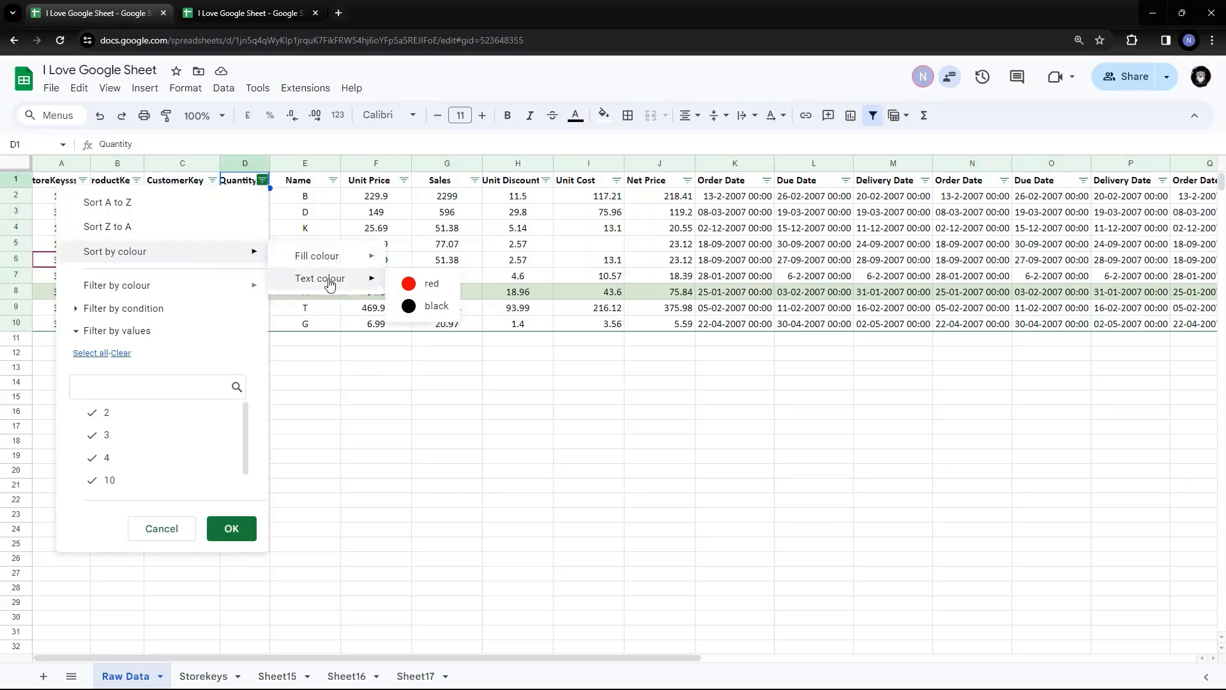
left_click(426, 287)
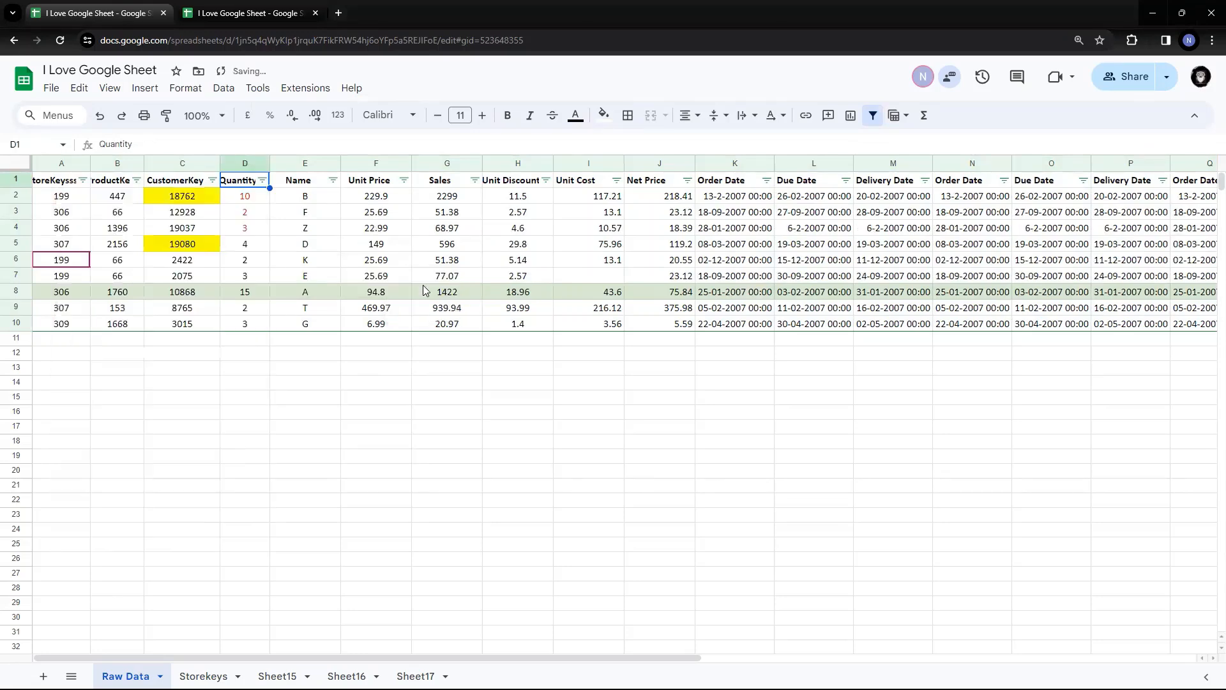
left_click_drag(261, 196, 255, 231)
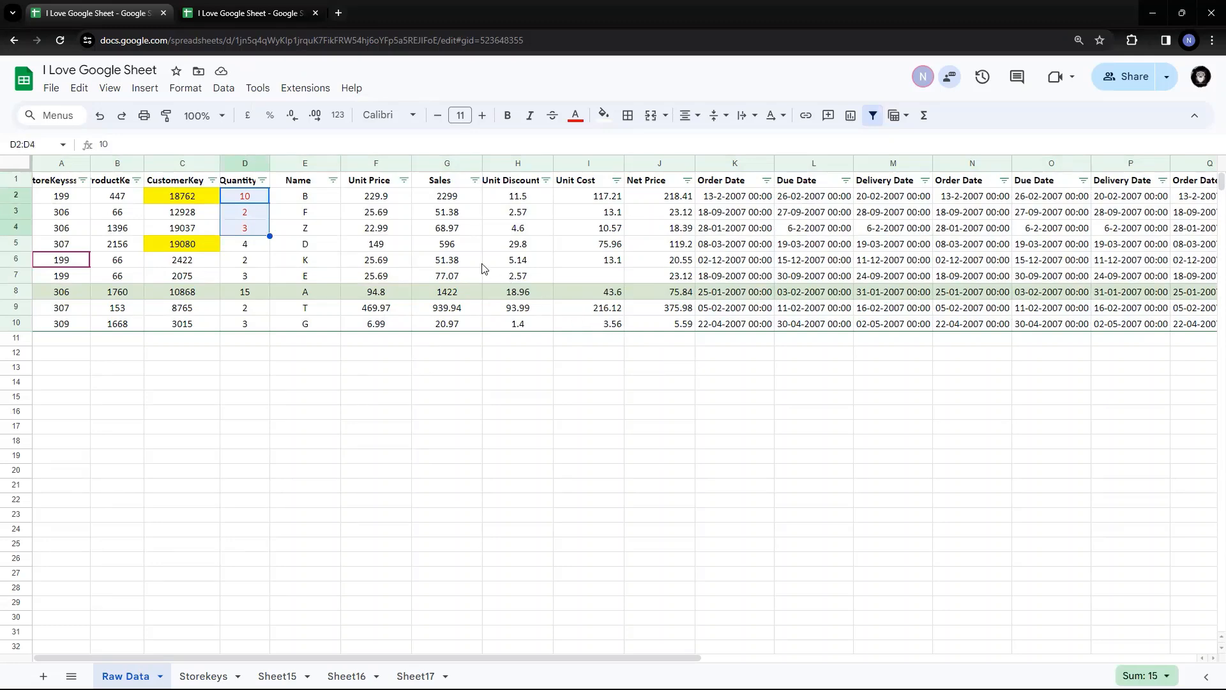
left_click(388, 250)
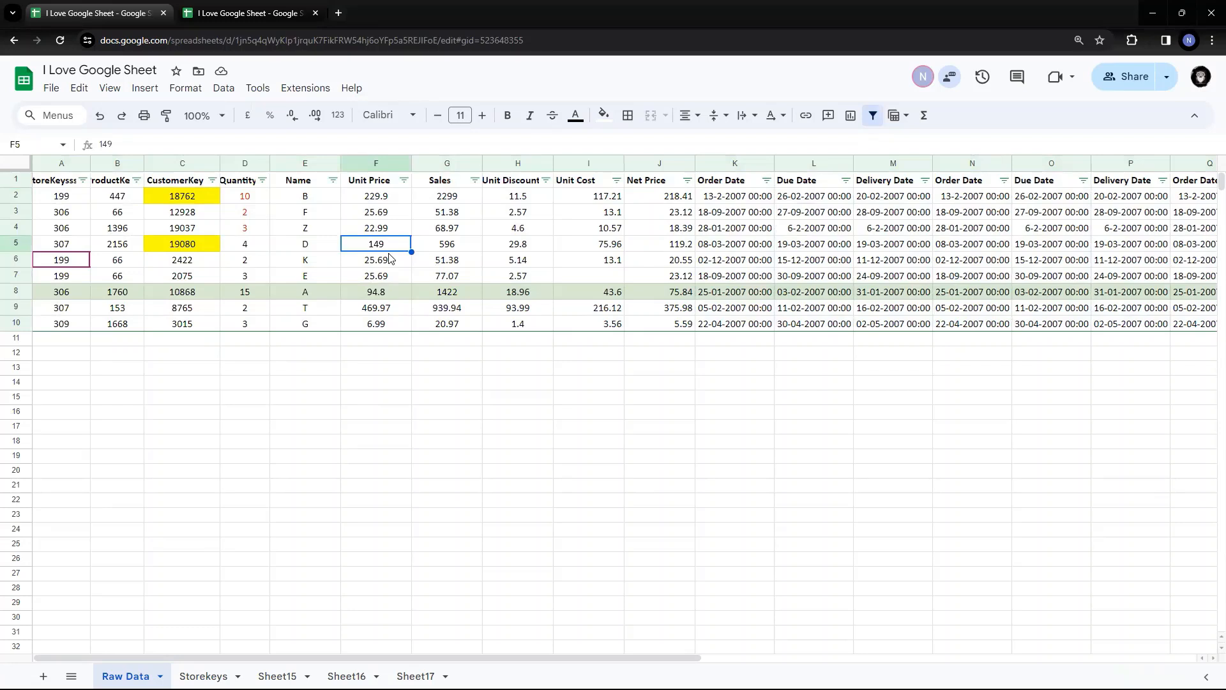